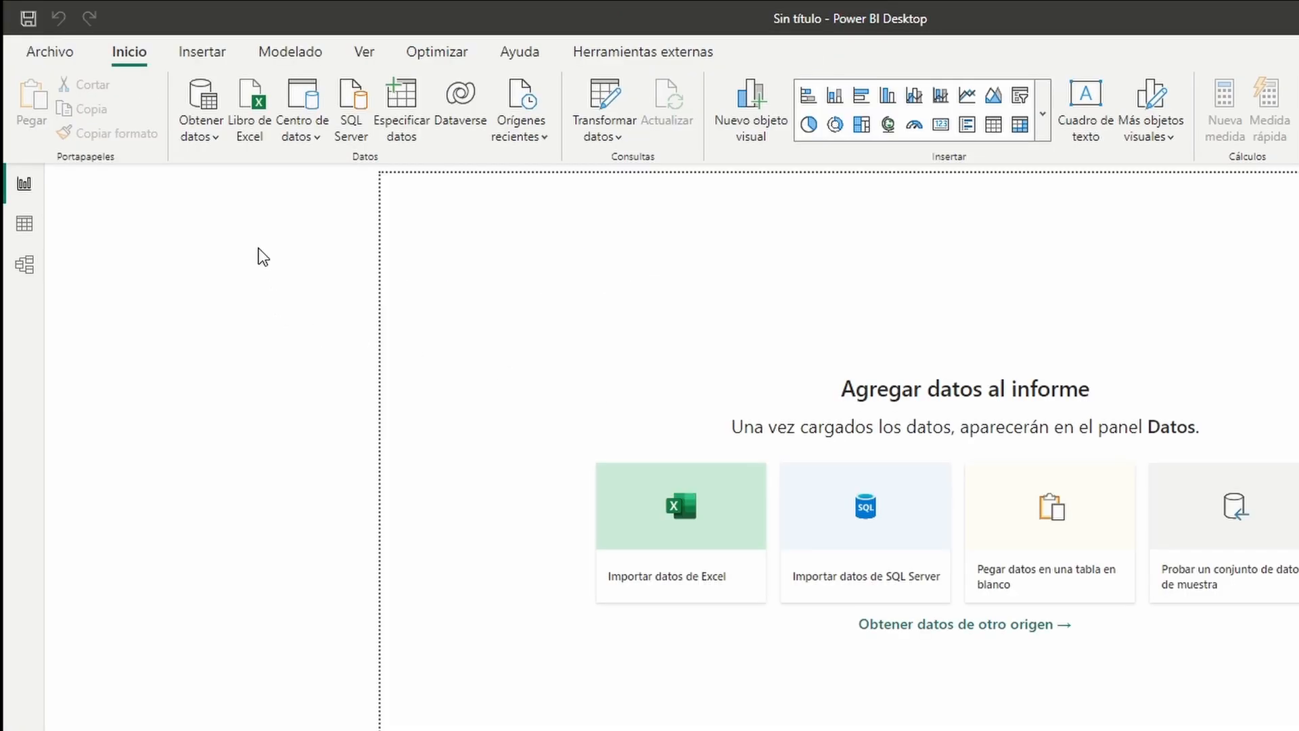
# Connect to the SQL Server source DESKTOP-E6BL439 in Importar mode, using the server name copied from SQL Server Management Studio
pyautogui.click(212, 134)
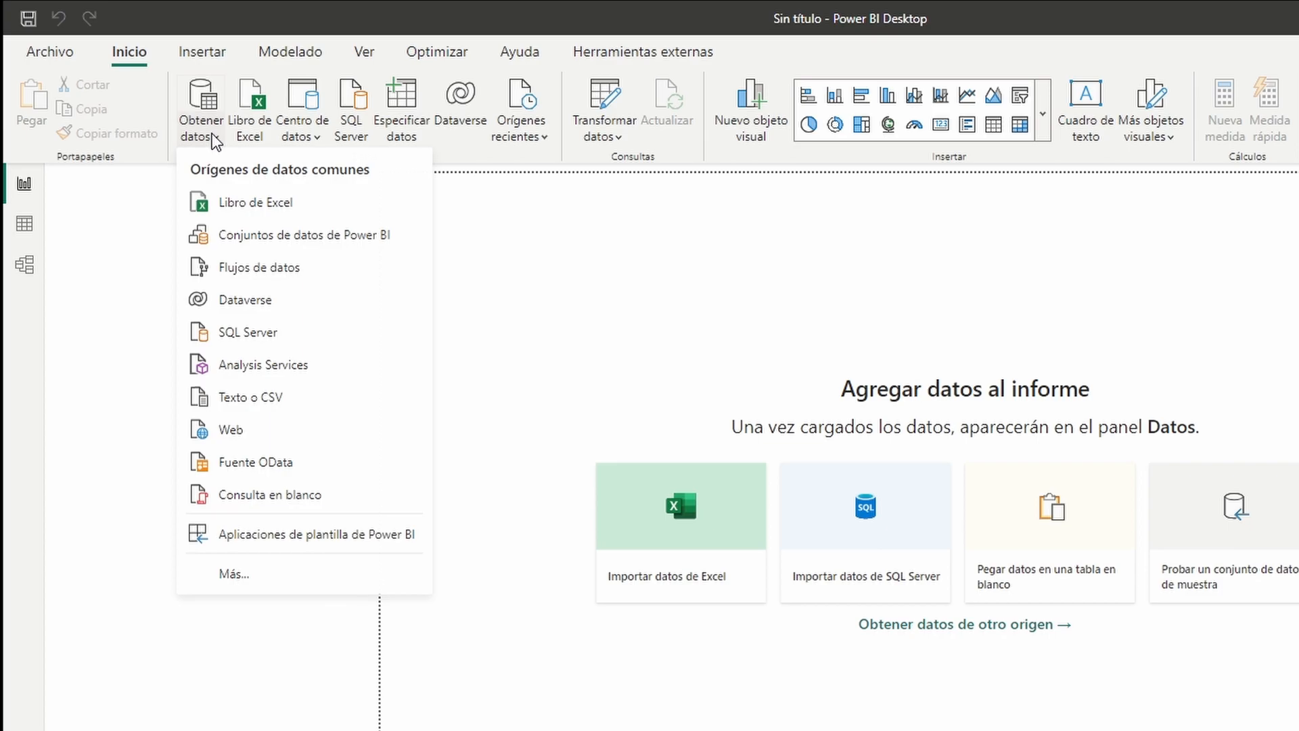
pyautogui.click(261, 336)
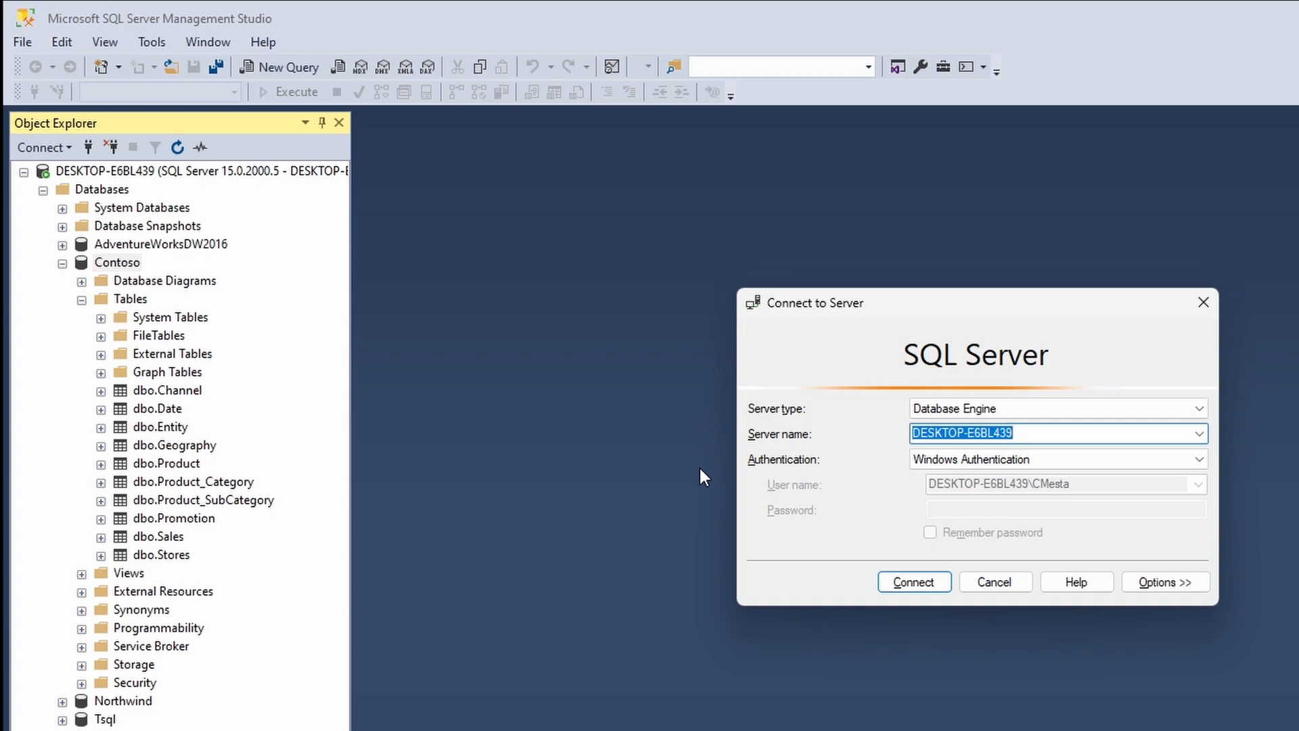
pyautogui.rightClick(953, 434)
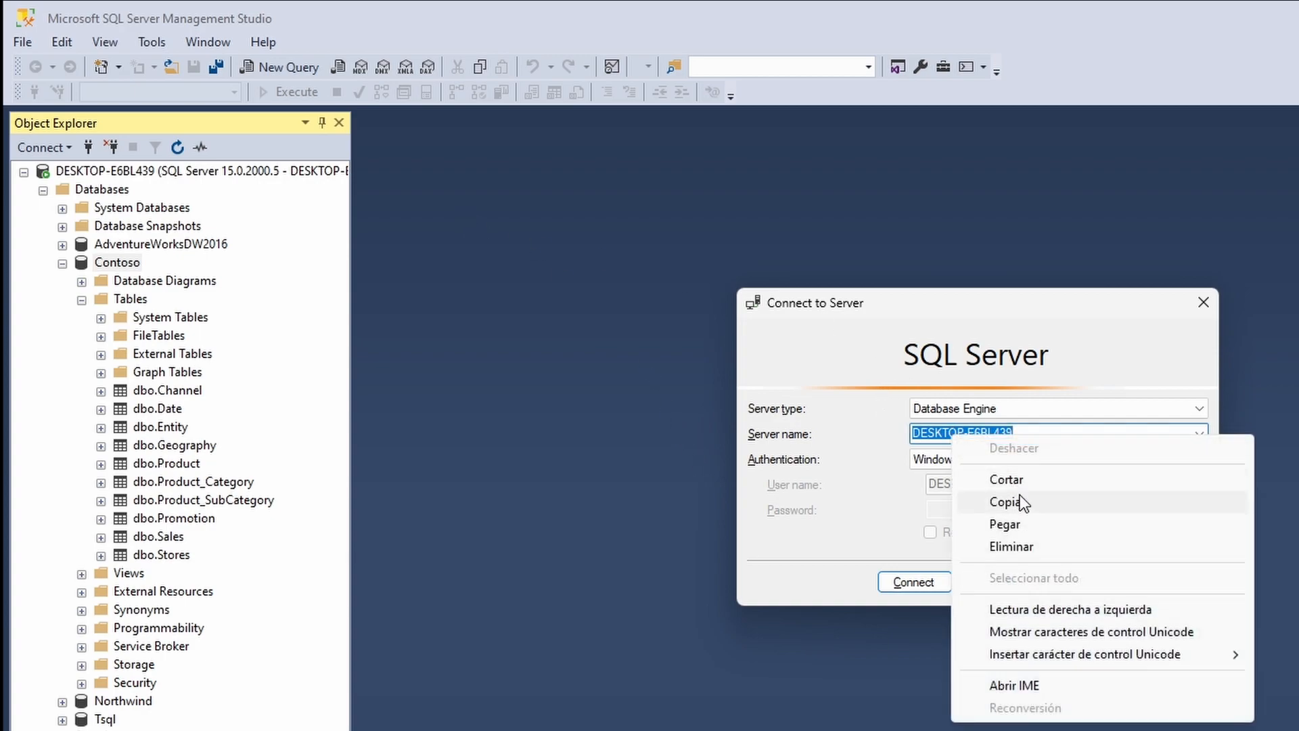
pyautogui.click(1017, 500)
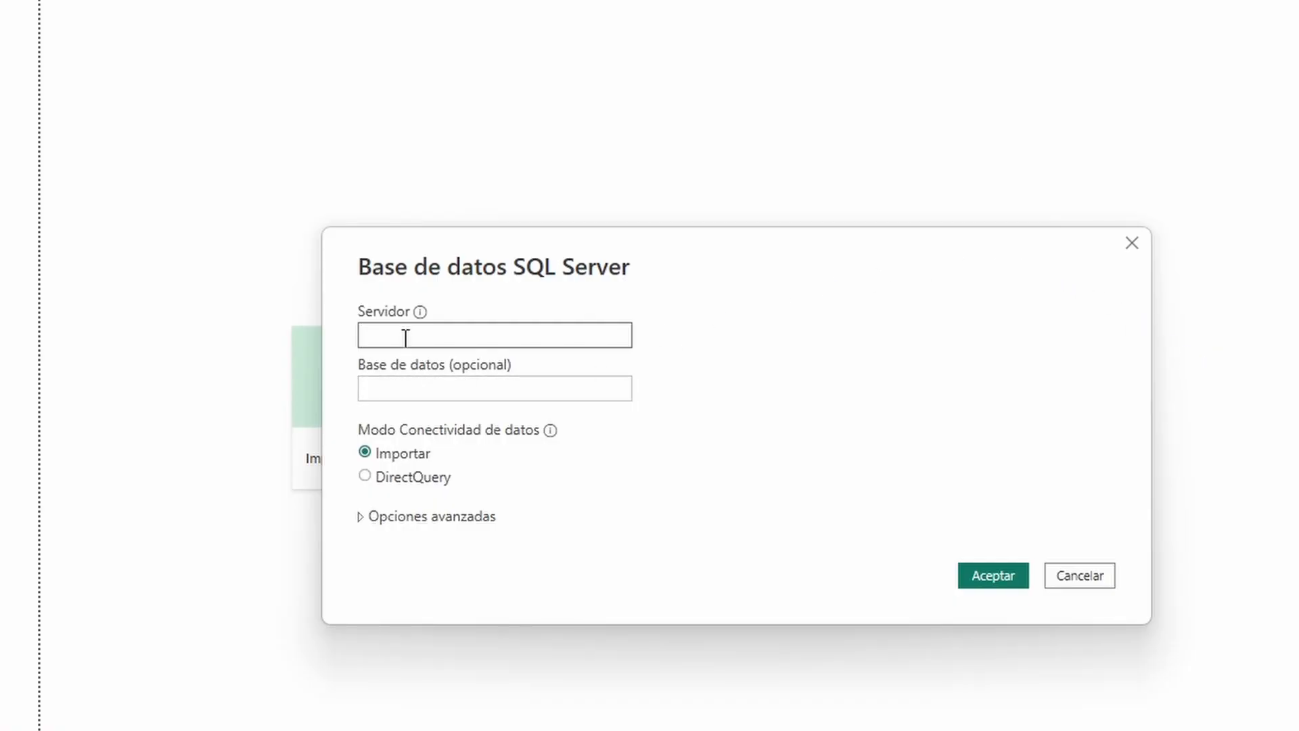
pyautogui.rightClick(405, 337)
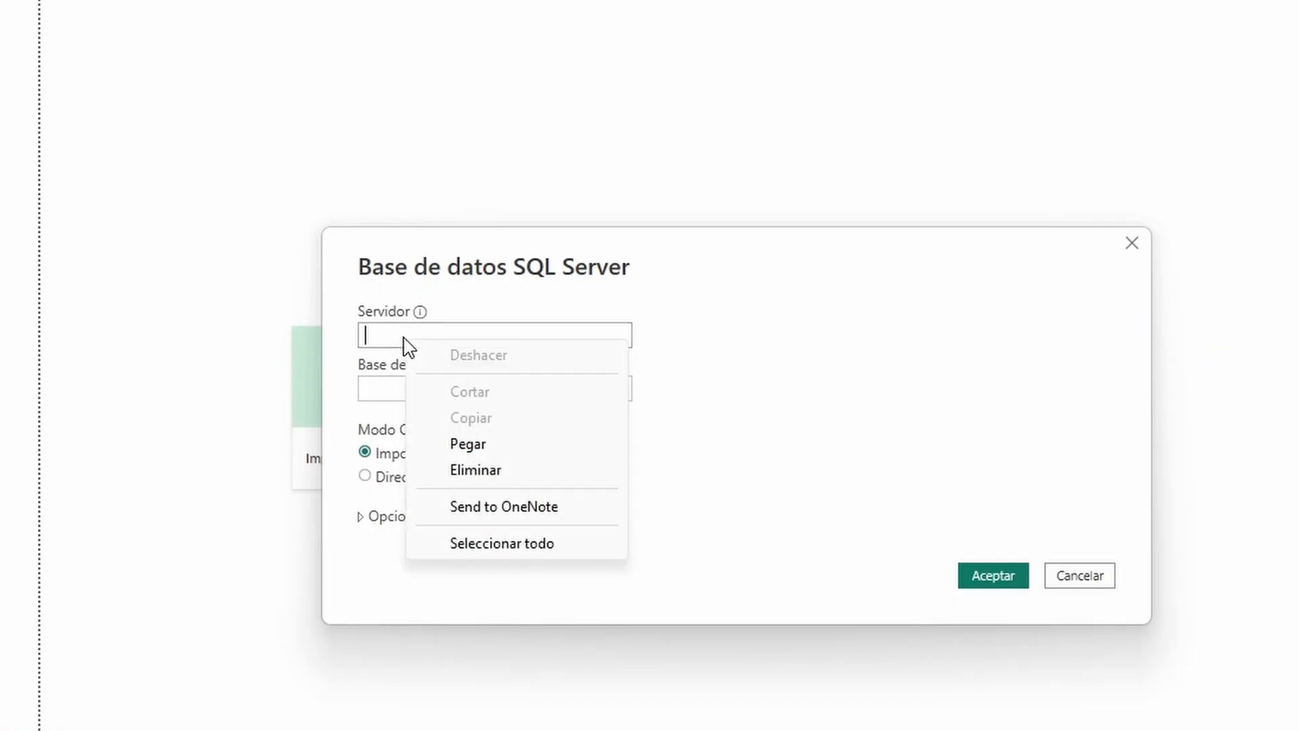
pyautogui.click(484, 448)
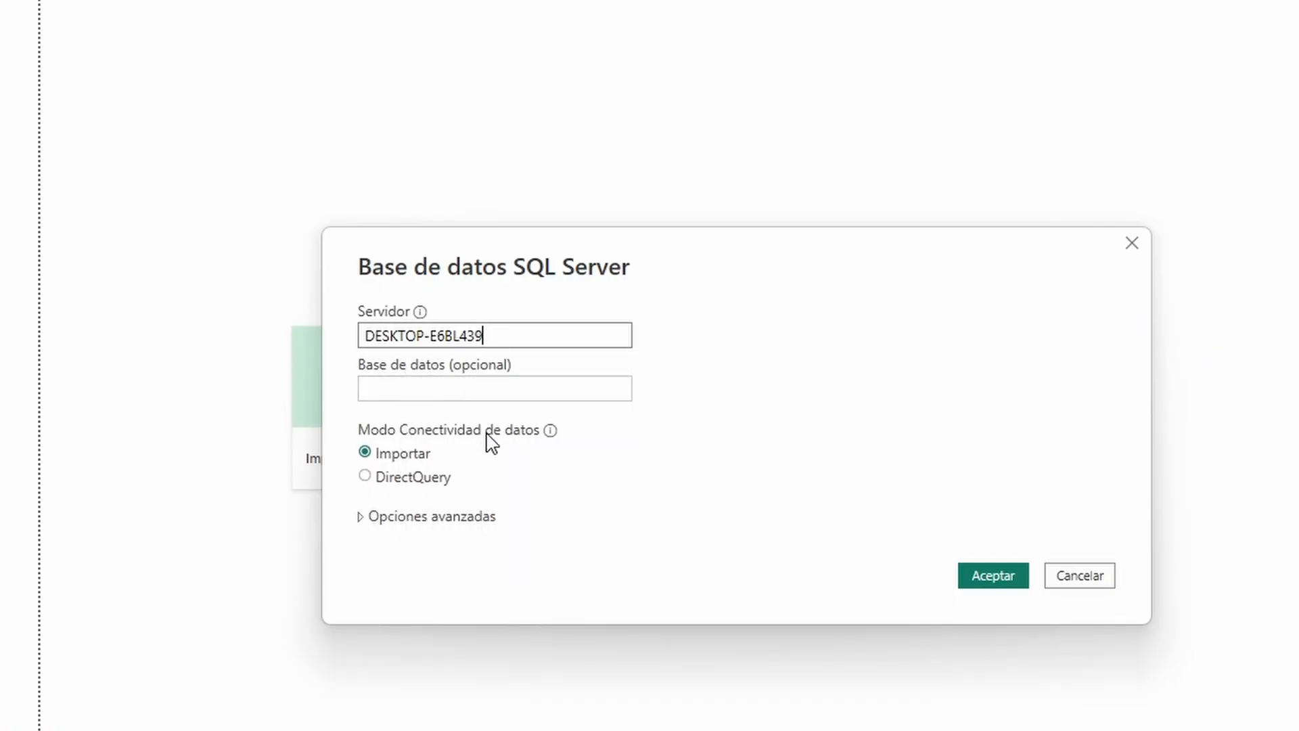
pyautogui.click(997, 577)
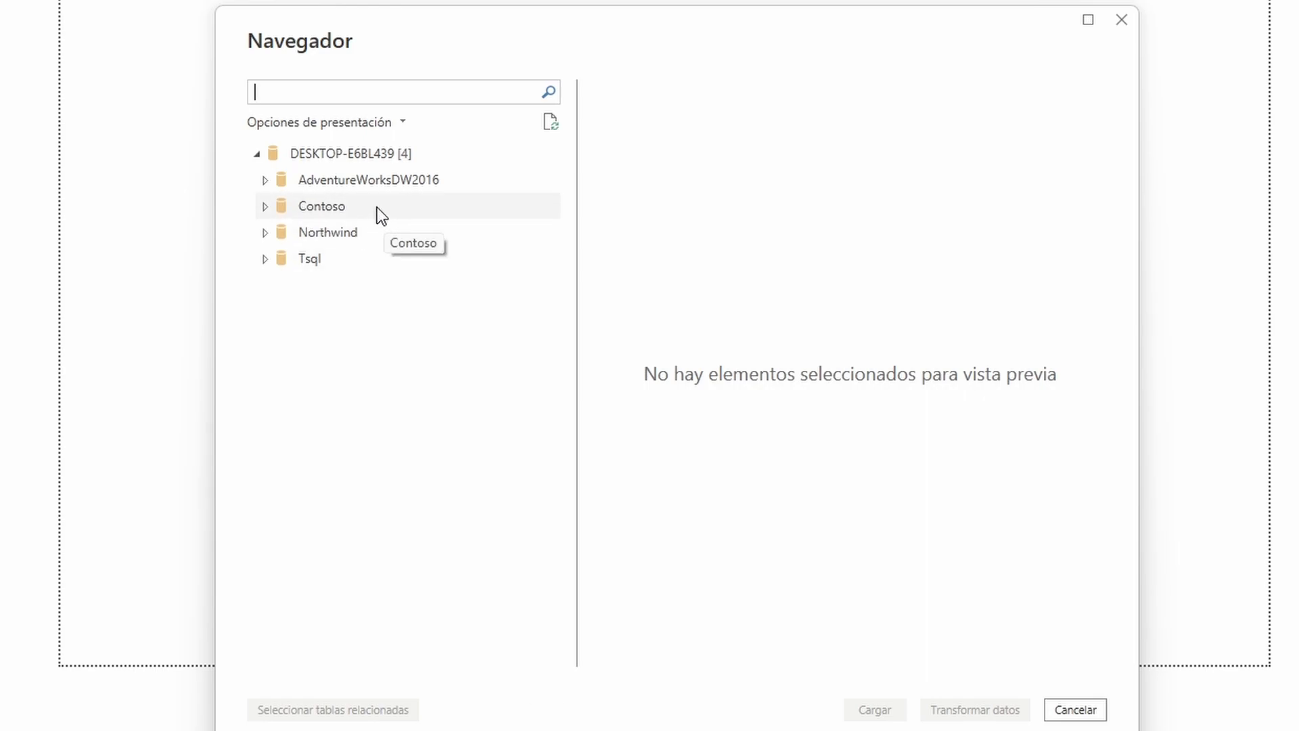
# Load the Channel, Date, Geography, Product, Product_Category, Product_SubCategory, Promotion, Sales and Stores tables from the Contoso database
pyautogui.click(326, 208)
pyautogui.click(265, 207)
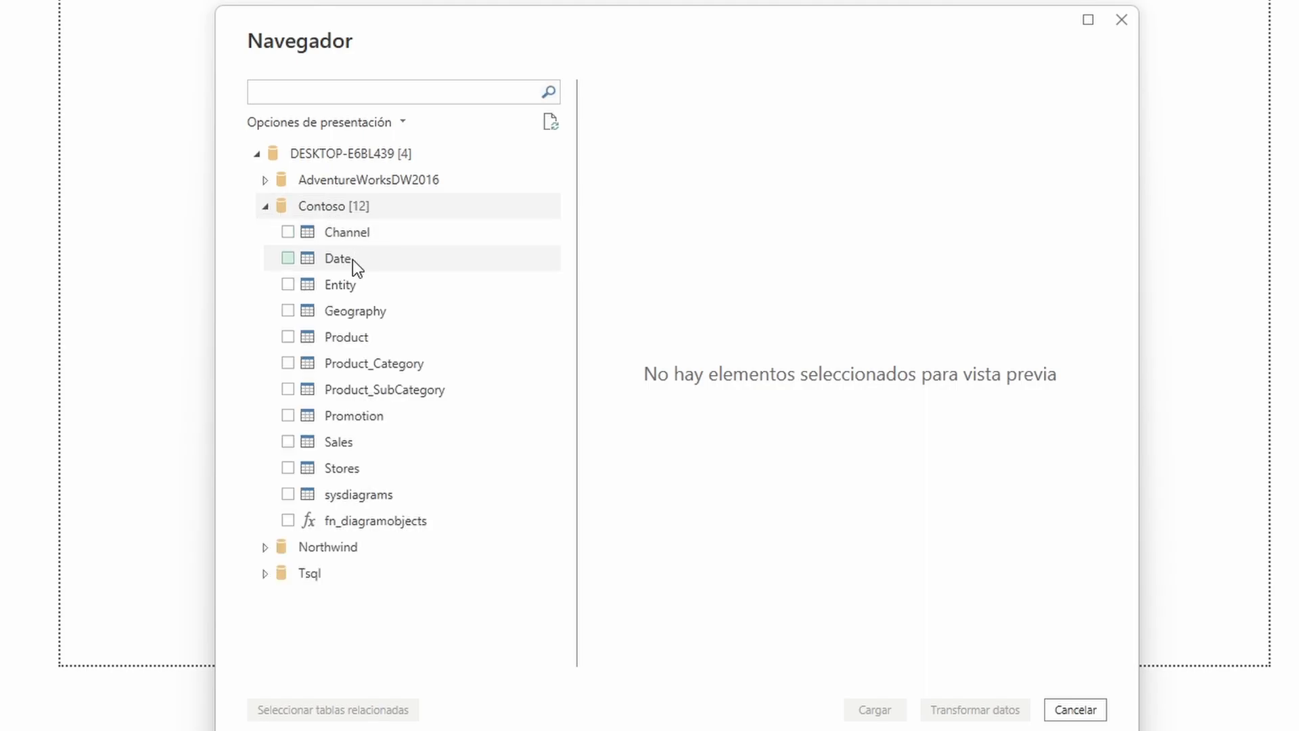
pyautogui.click(287, 232)
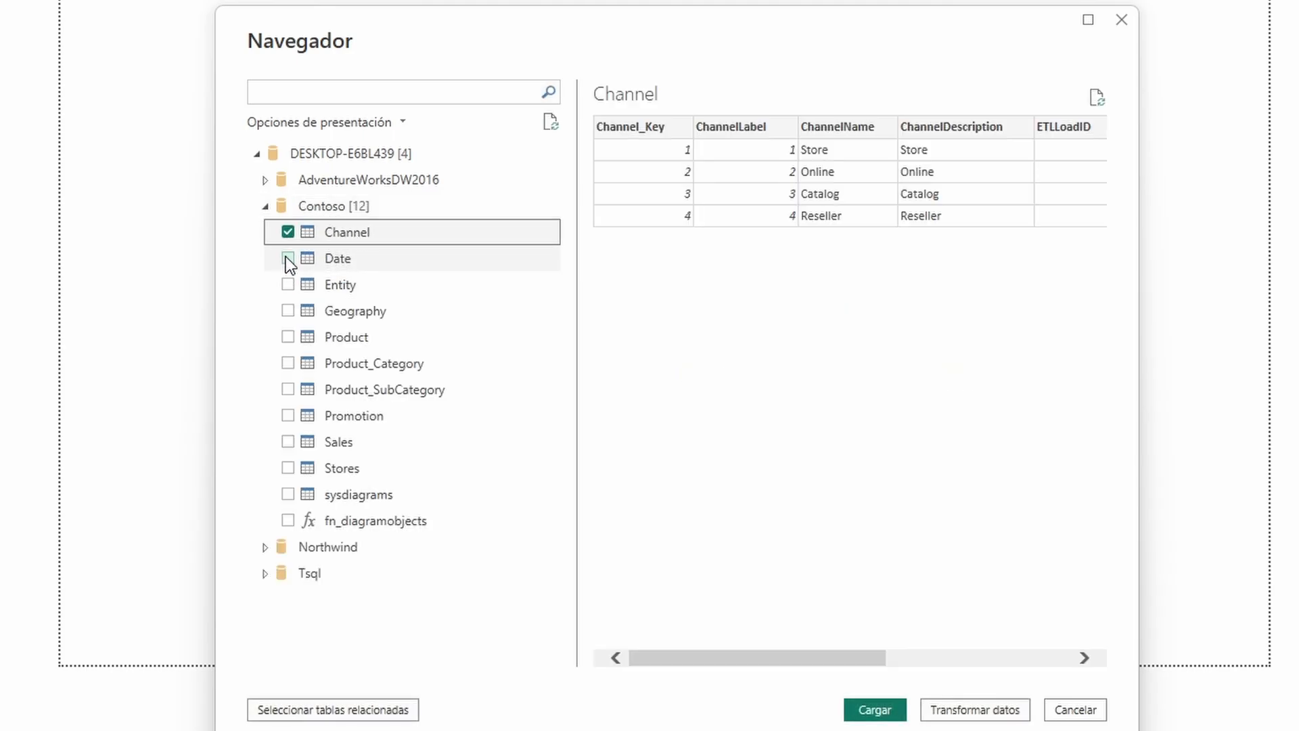
pyautogui.click(287, 258)
pyautogui.click(288, 311)
pyautogui.click(288, 337)
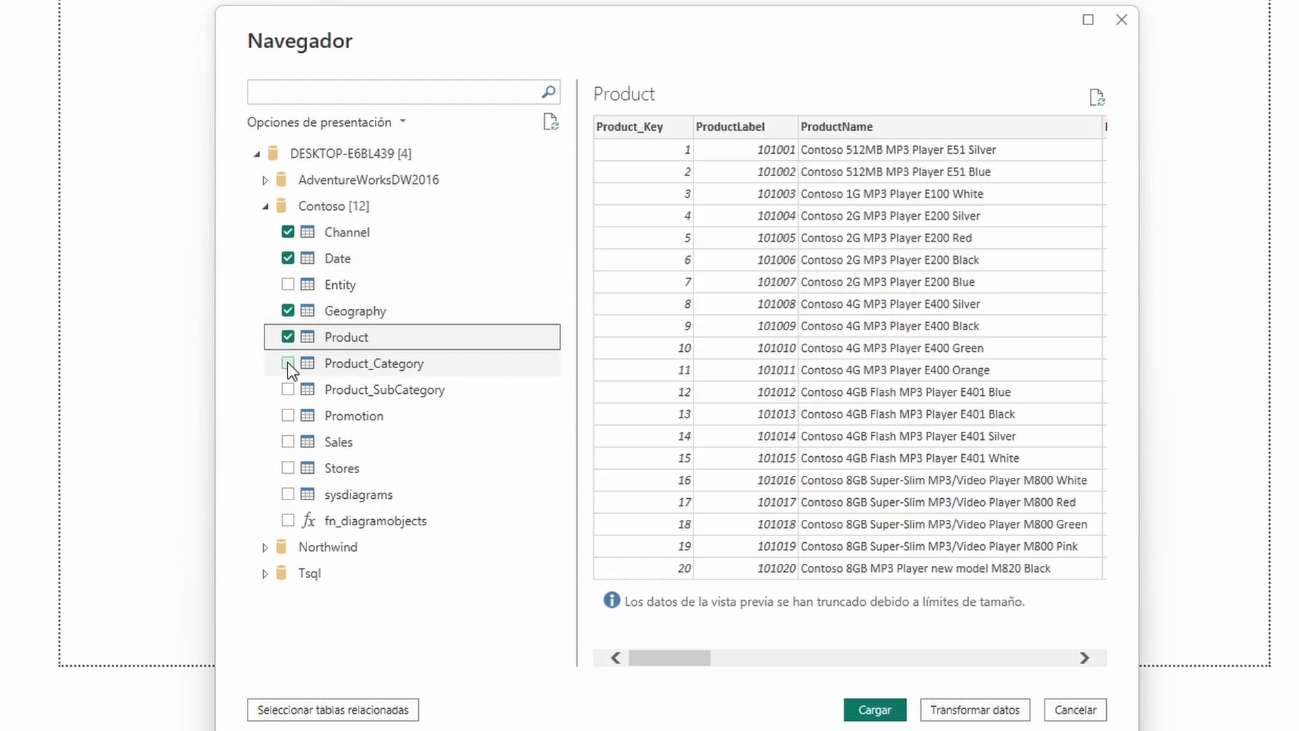
pyautogui.click(288, 363)
pyautogui.click(287, 389)
pyautogui.click(287, 416)
pyautogui.click(287, 441)
pyautogui.click(288, 468)
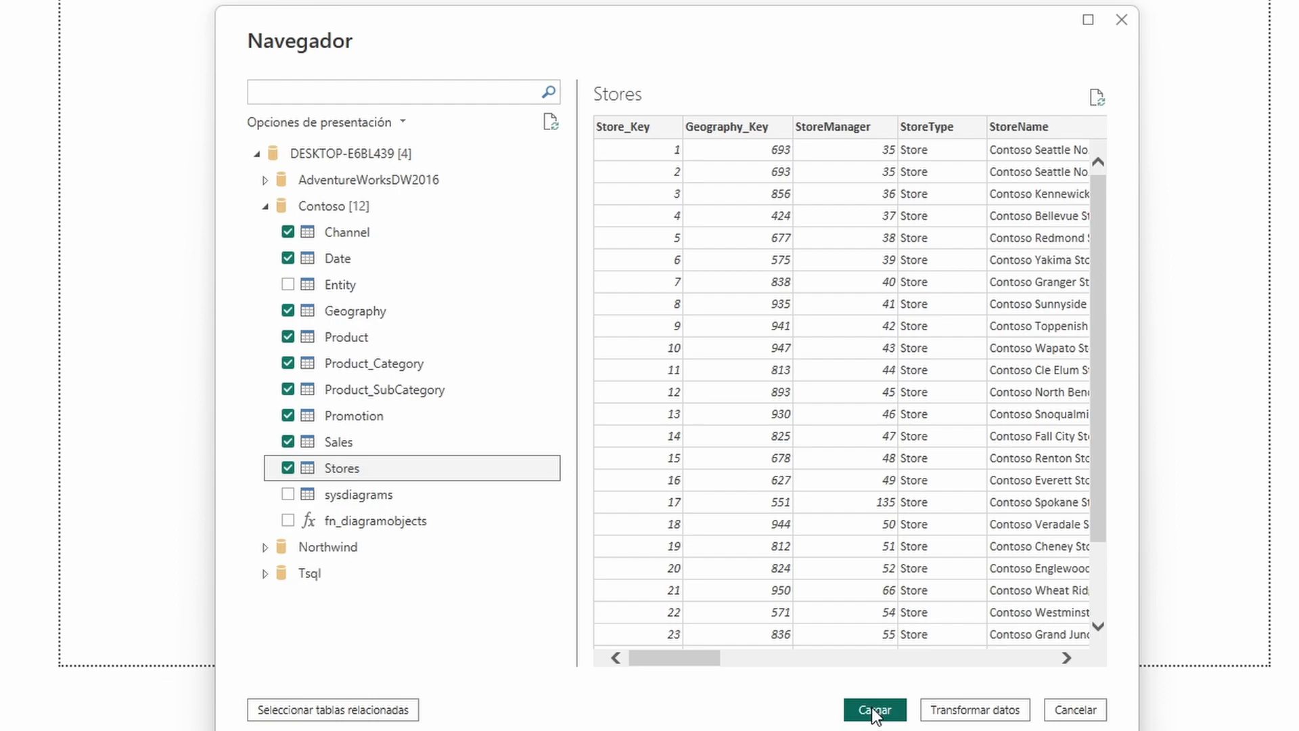
pyautogui.click(875, 712)
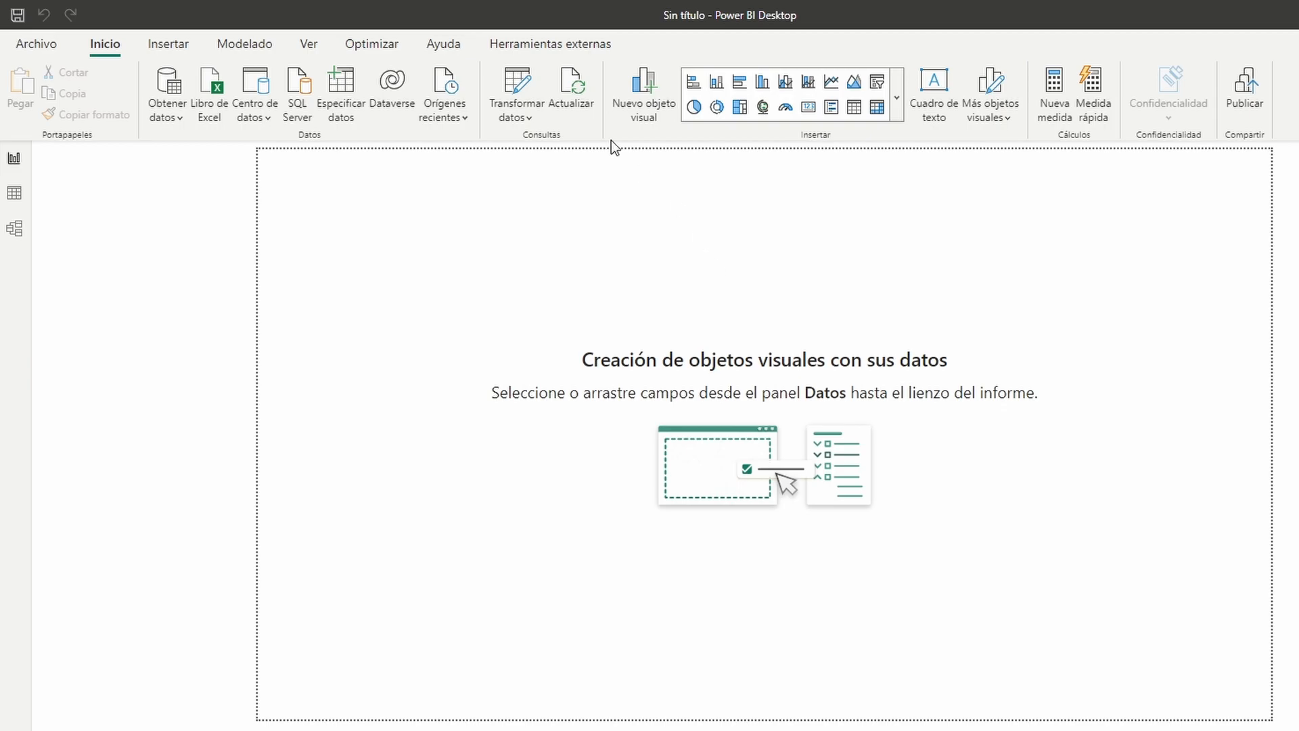
# Save the report with the imported tables on the desktop as PBI Import
pyautogui.click(18, 15)
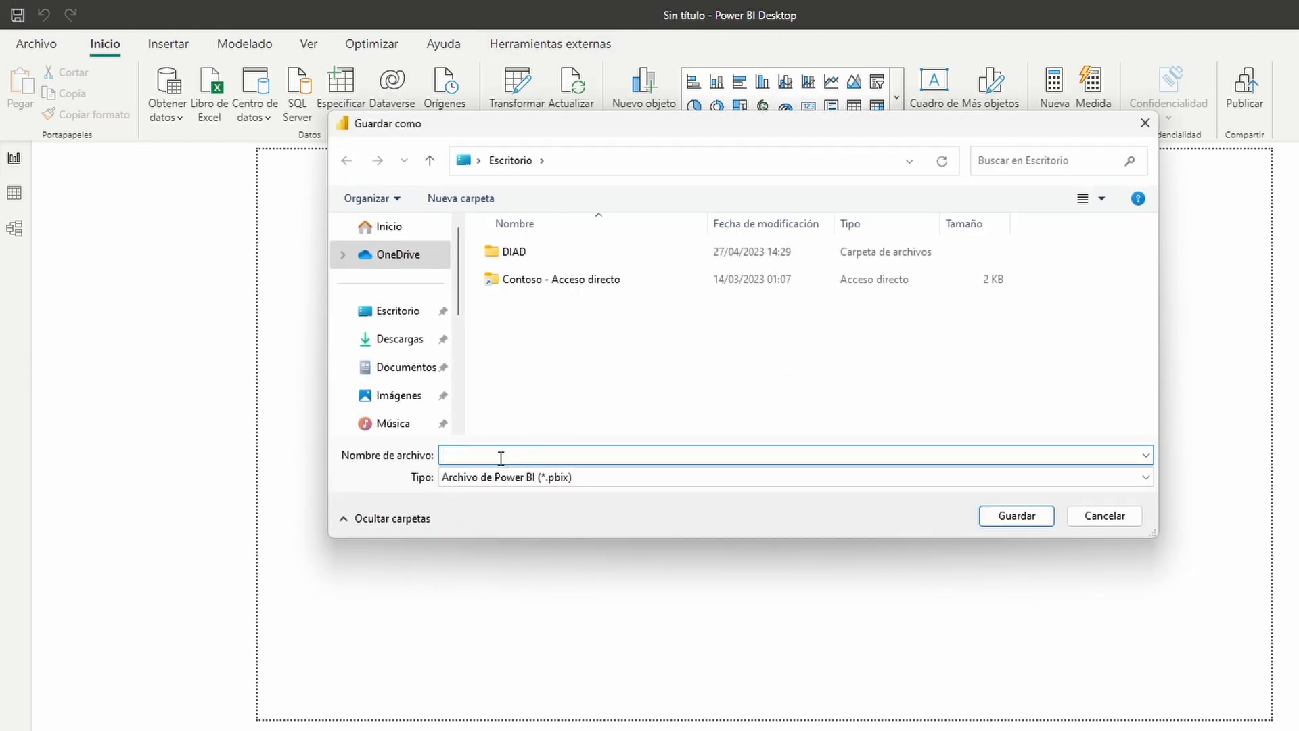
pyautogui.write('PBI Import')
pyautogui.click(1018, 515)
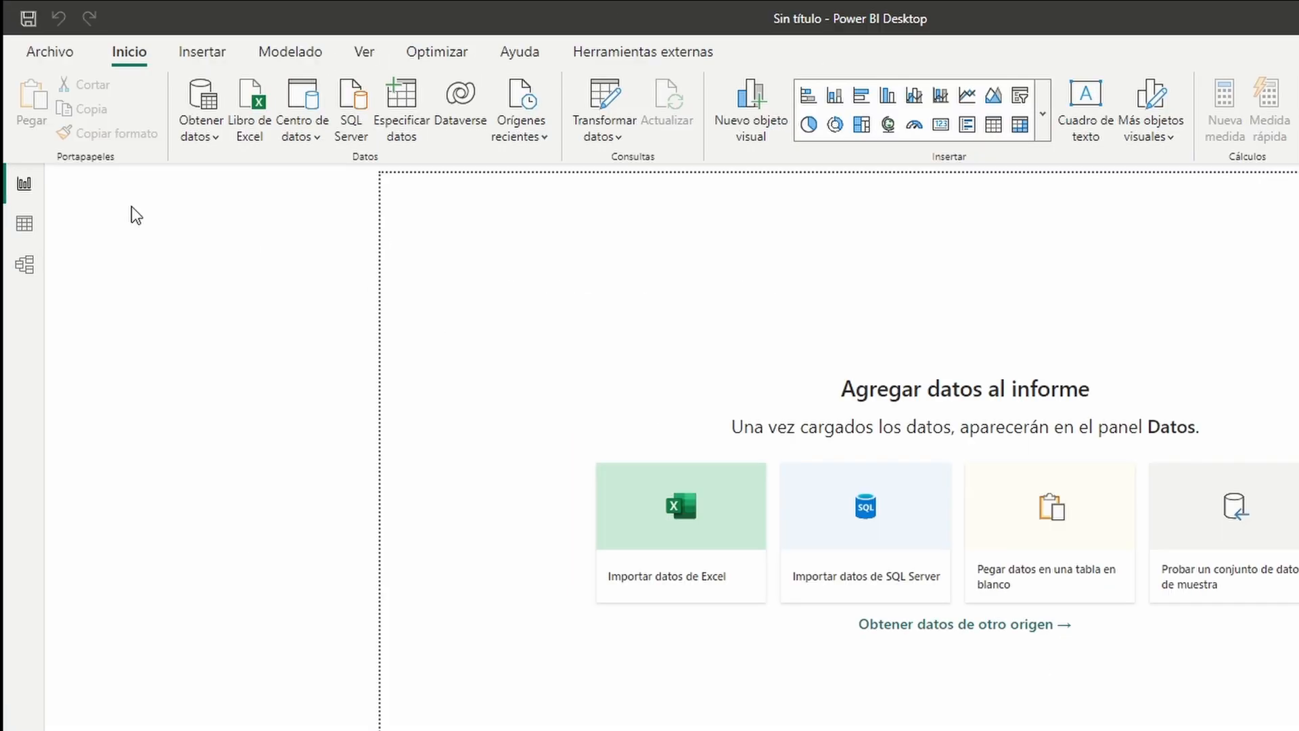
# In a new report, connect to SQL Server DESKTOP-E6BL439 in DirectQuery mode, using the server name copied from SQL Server Management Studio
pyautogui.click(202, 132)
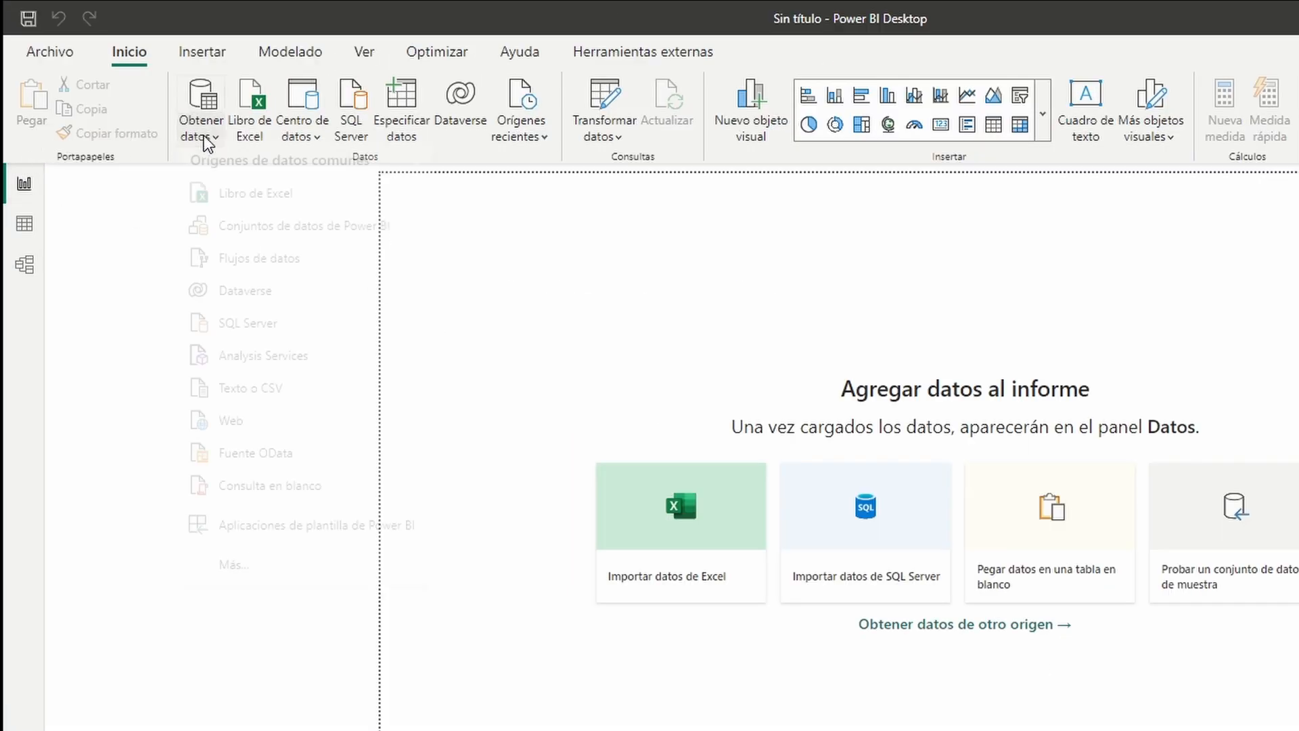
pyautogui.click(249, 338)
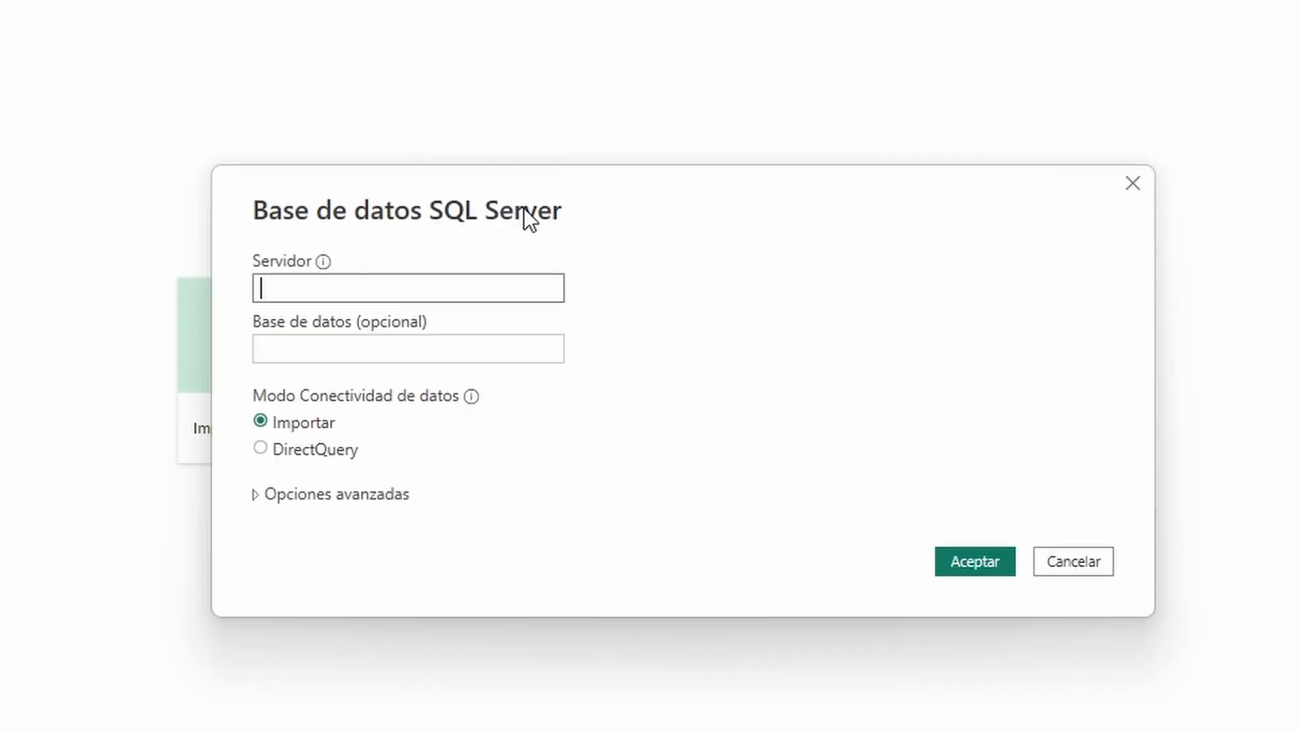
pyautogui.click(317, 450)
pyautogui.click(308, 284)
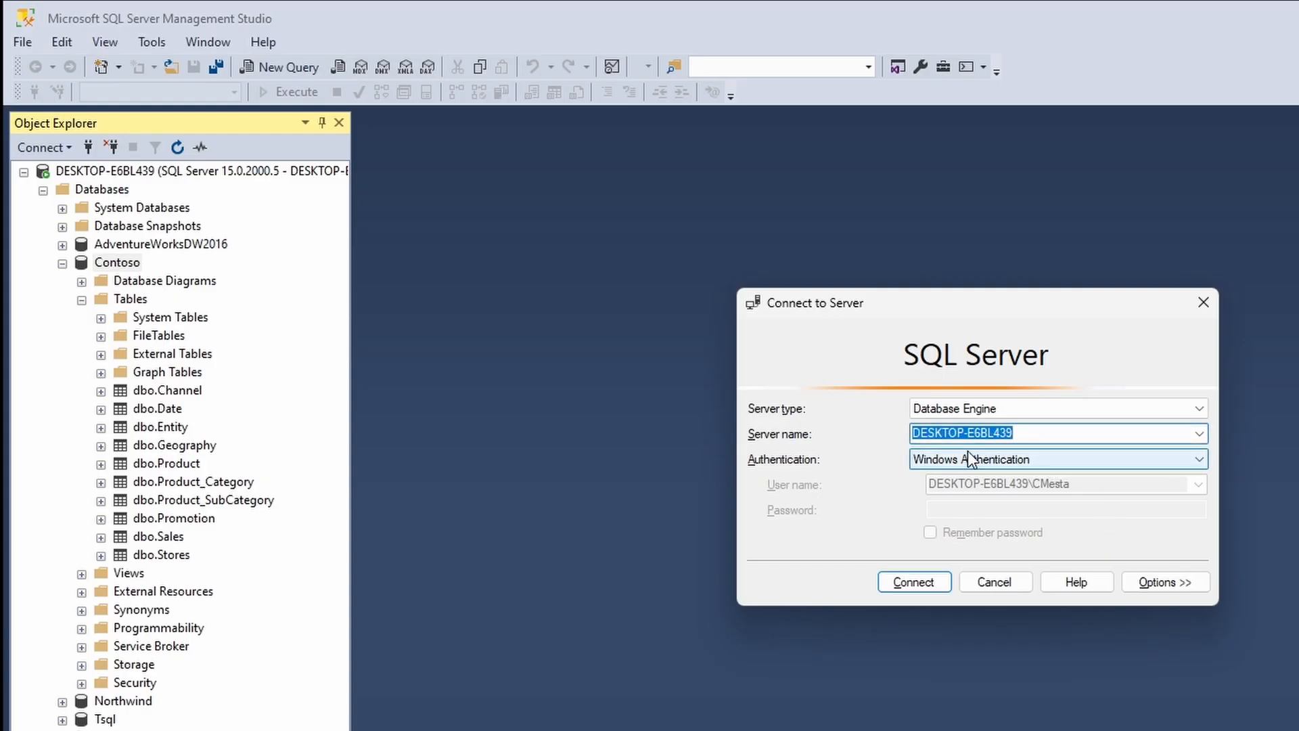
pyautogui.rightClick(970, 434)
pyautogui.click(1030, 500)
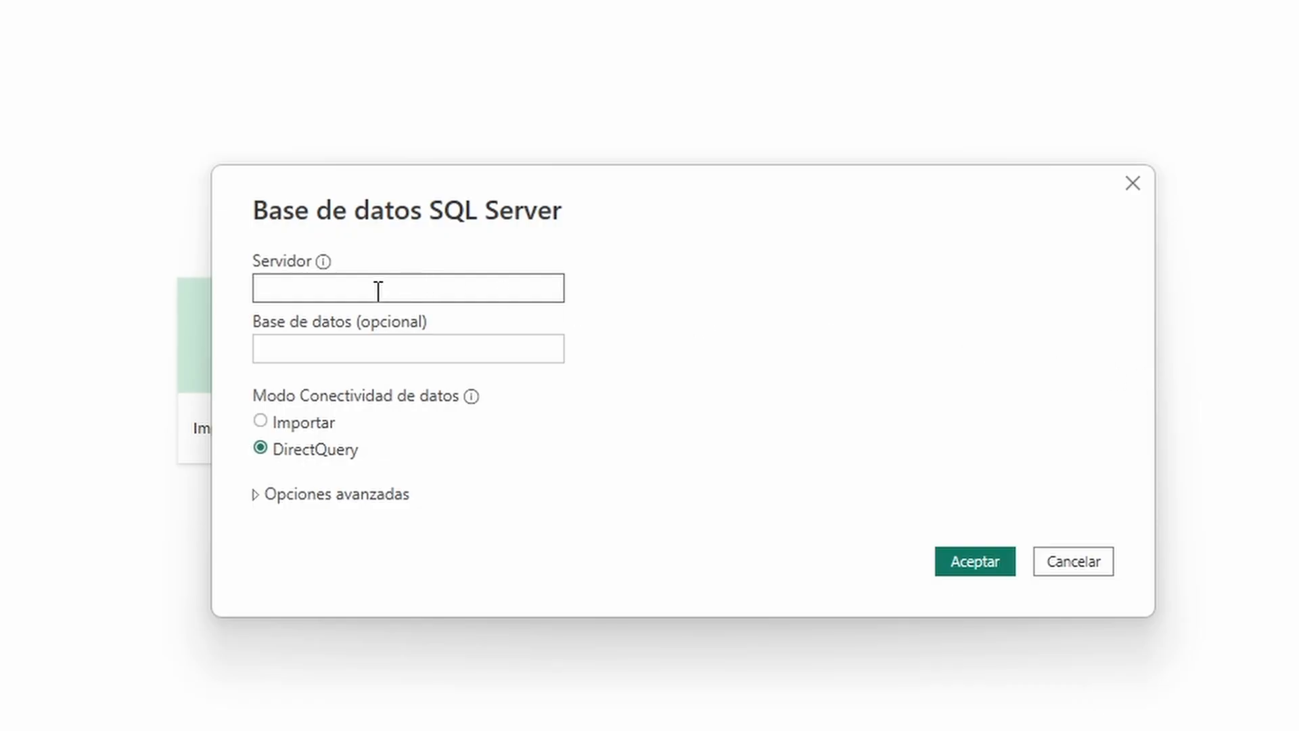
pyautogui.rightClick(377, 290)
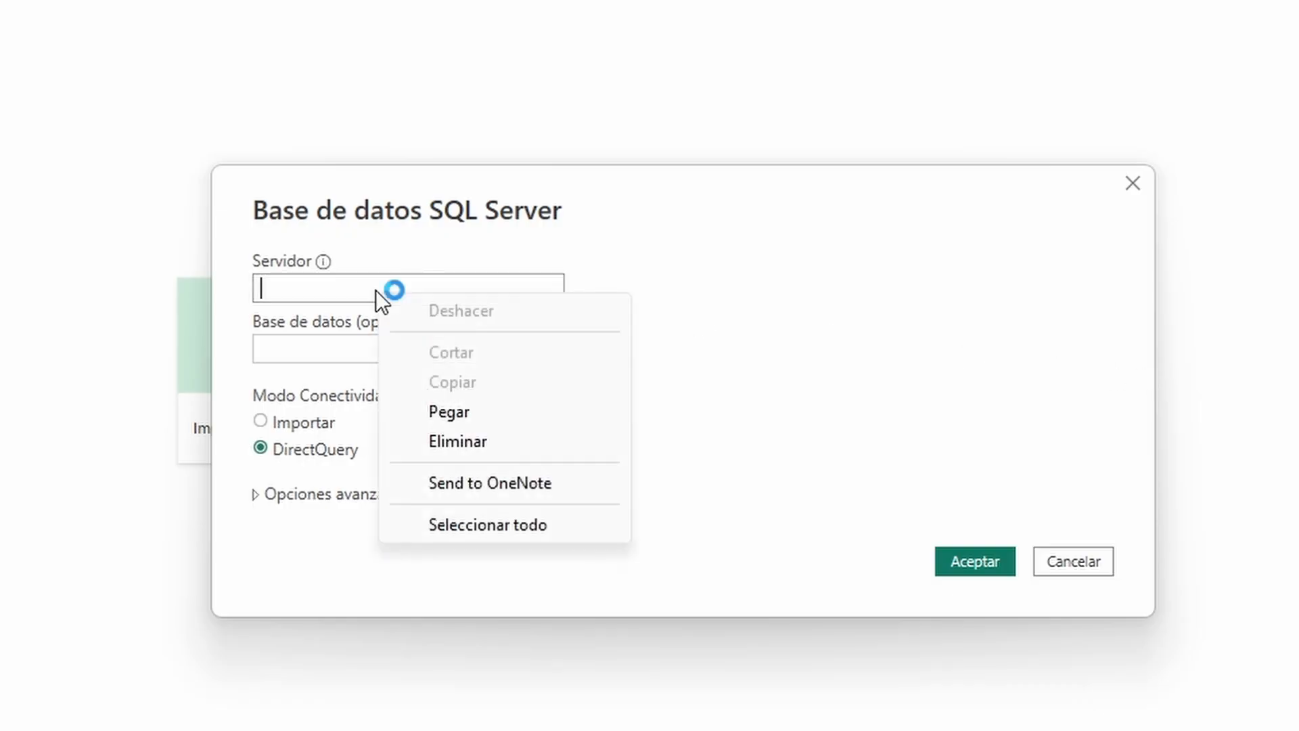
pyautogui.click(457, 409)
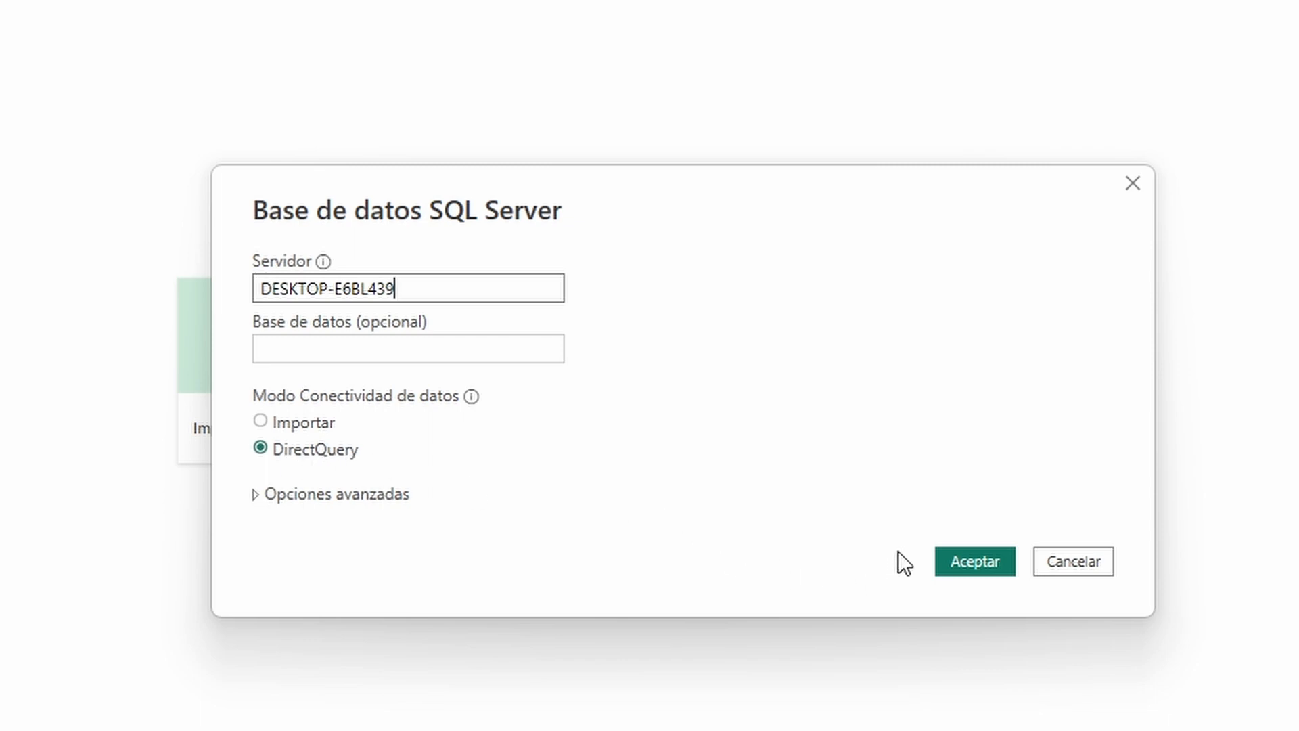
pyautogui.click(977, 562)
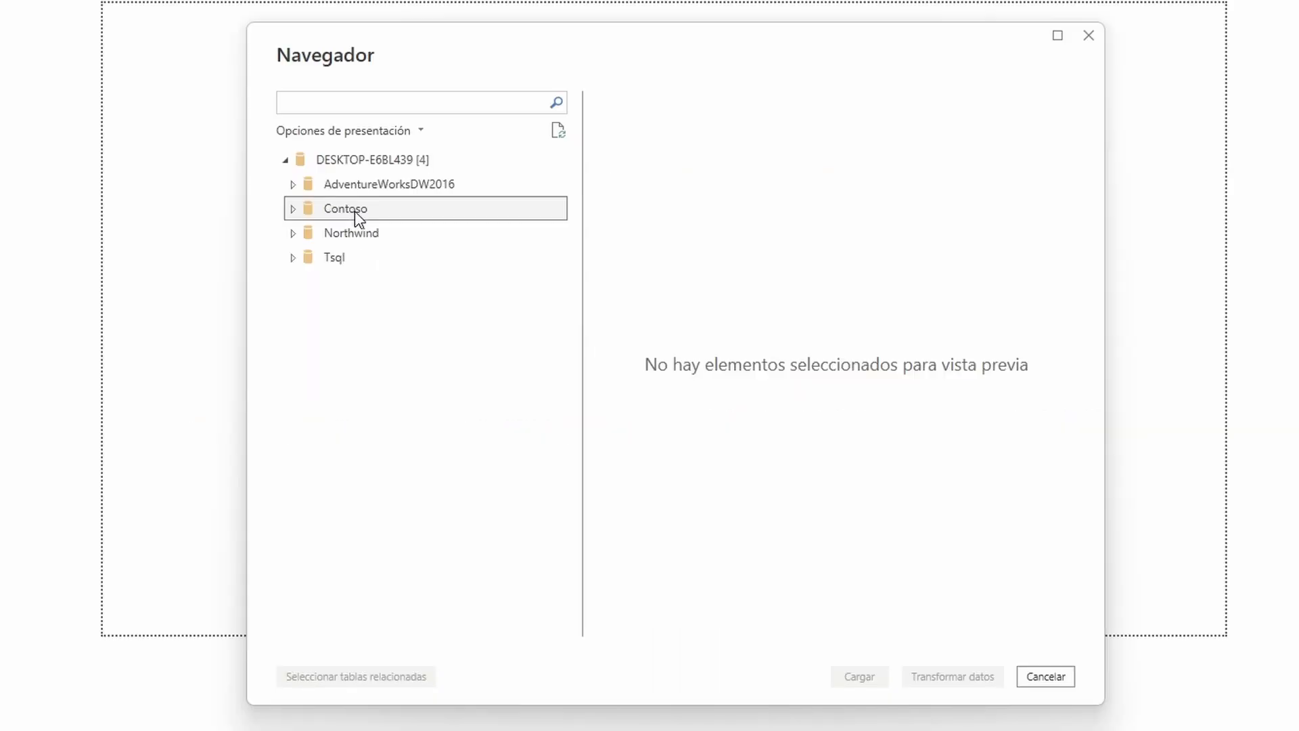
# Load Contoso's Channel, Date, Geography, Product, Product_Category, Product_SubCategory, Promotion, Sales and Stores tables through the DirectQuery connection
pyautogui.click(292, 209)
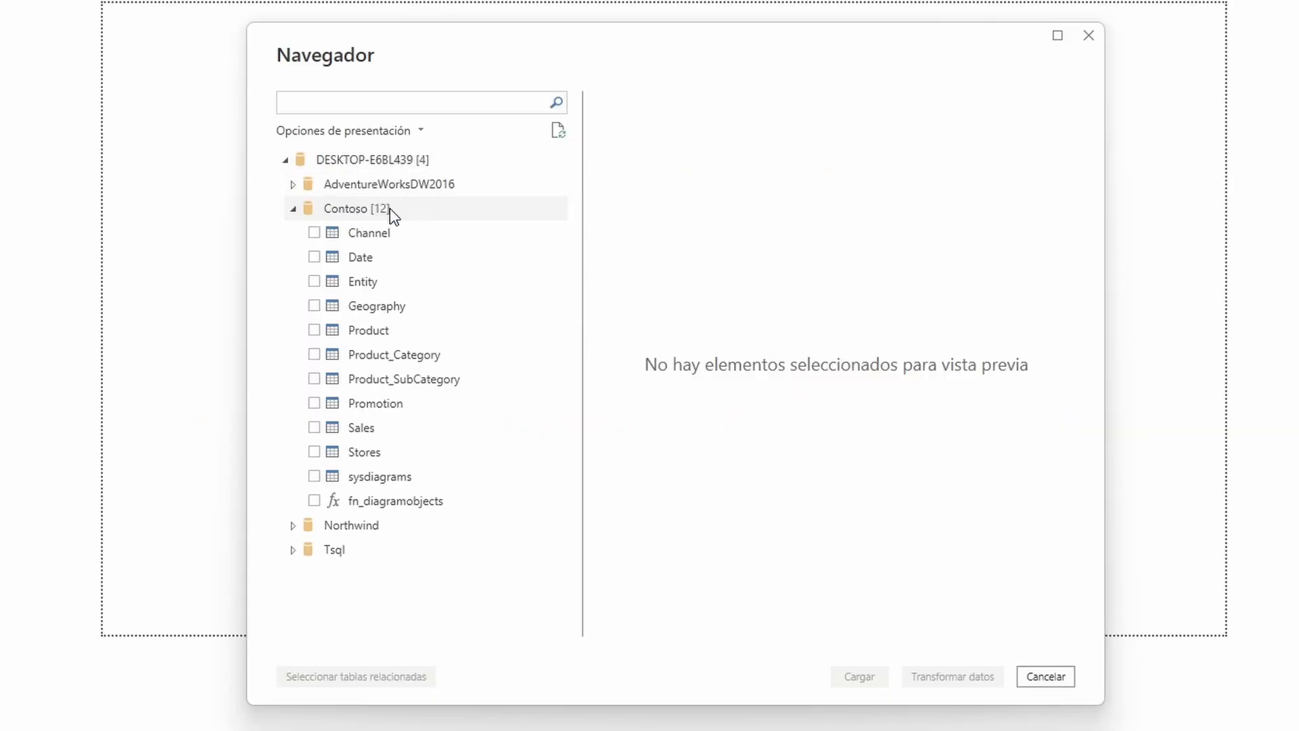
pyautogui.click(314, 233)
pyautogui.click(314, 257)
pyautogui.click(315, 306)
pyautogui.click(315, 330)
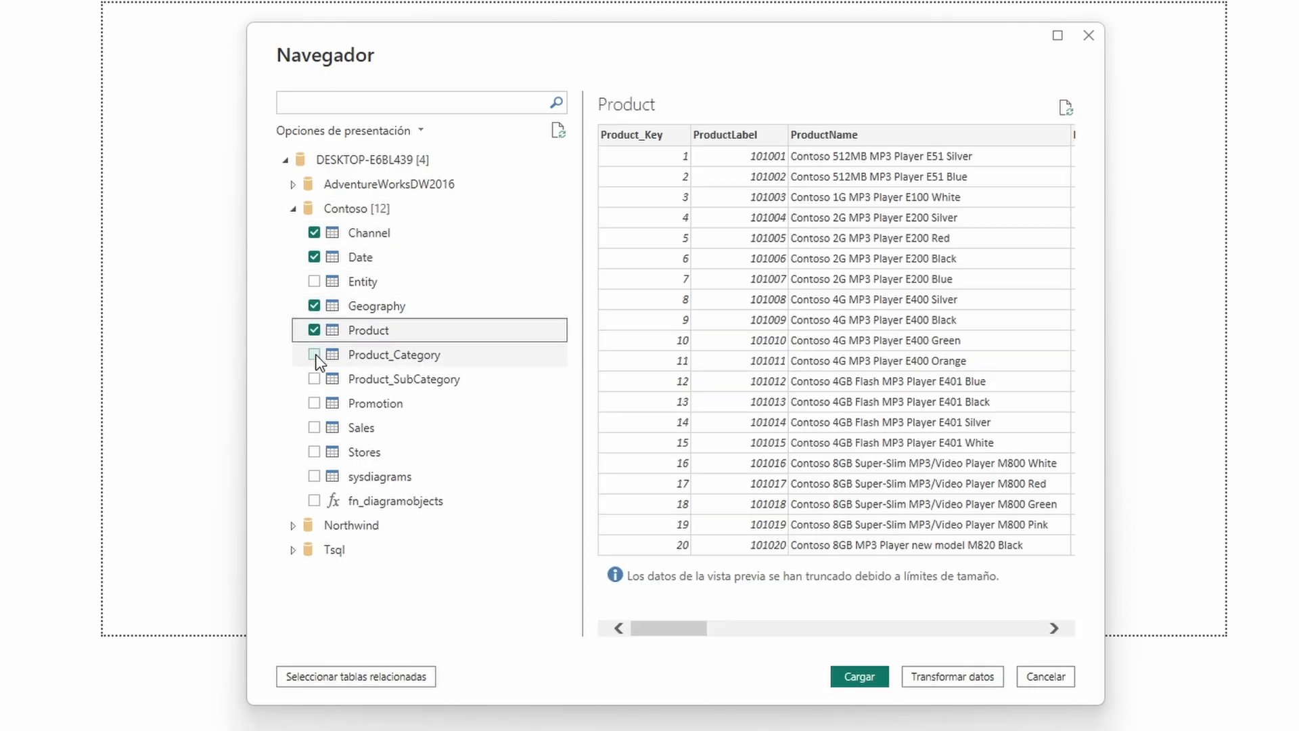
pyautogui.click(314, 355)
pyautogui.click(314, 379)
pyautogui.click(315, 403)
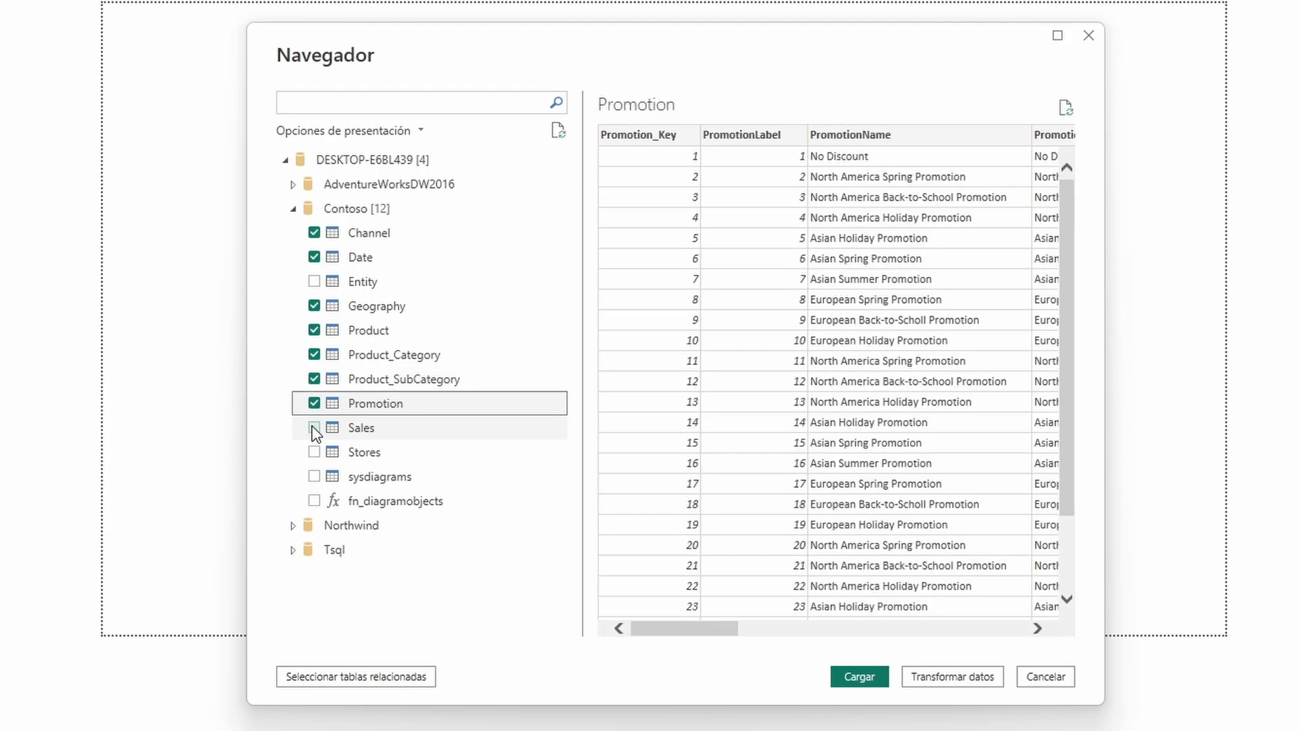
pyautogui.click(315, 428)
pyautogui.click(314, 452)
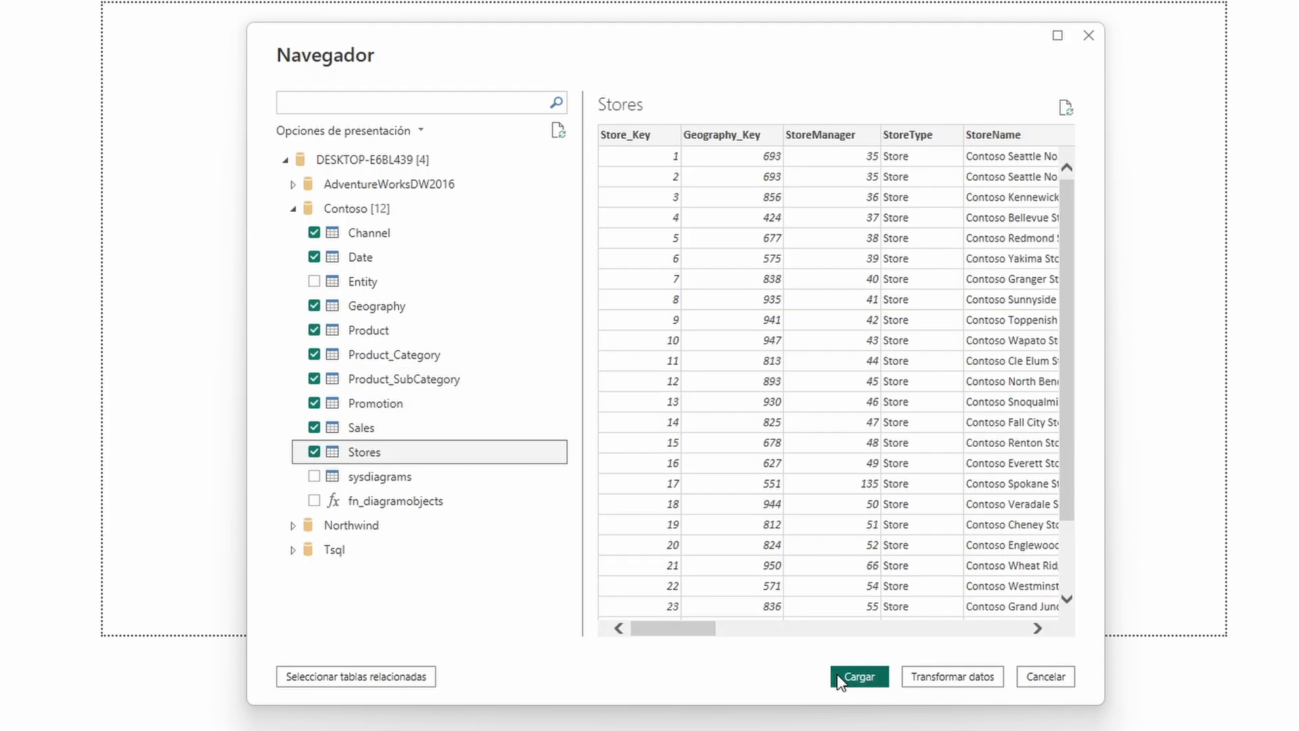
pyautogui.click(859, 677)
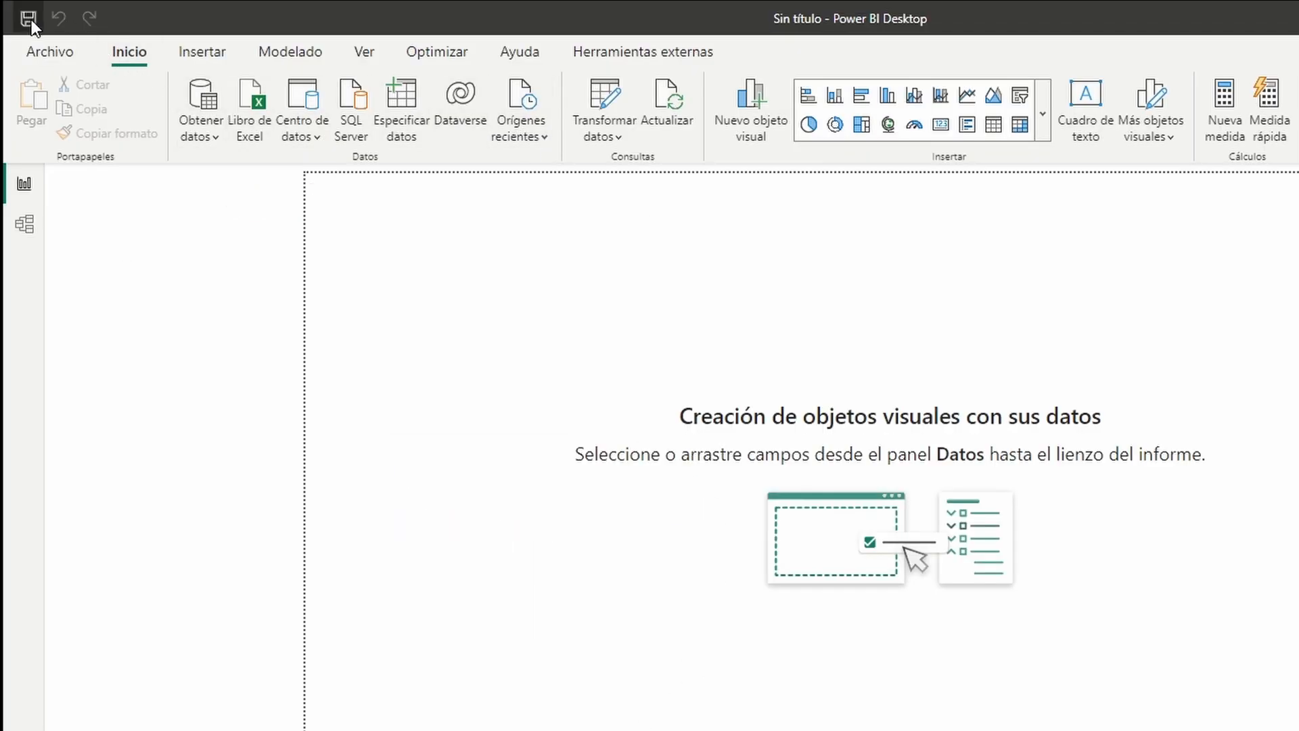
# Save the DirectQuery report on the desktop as PBI DirectQuery
pyautogui.click(28, 19)
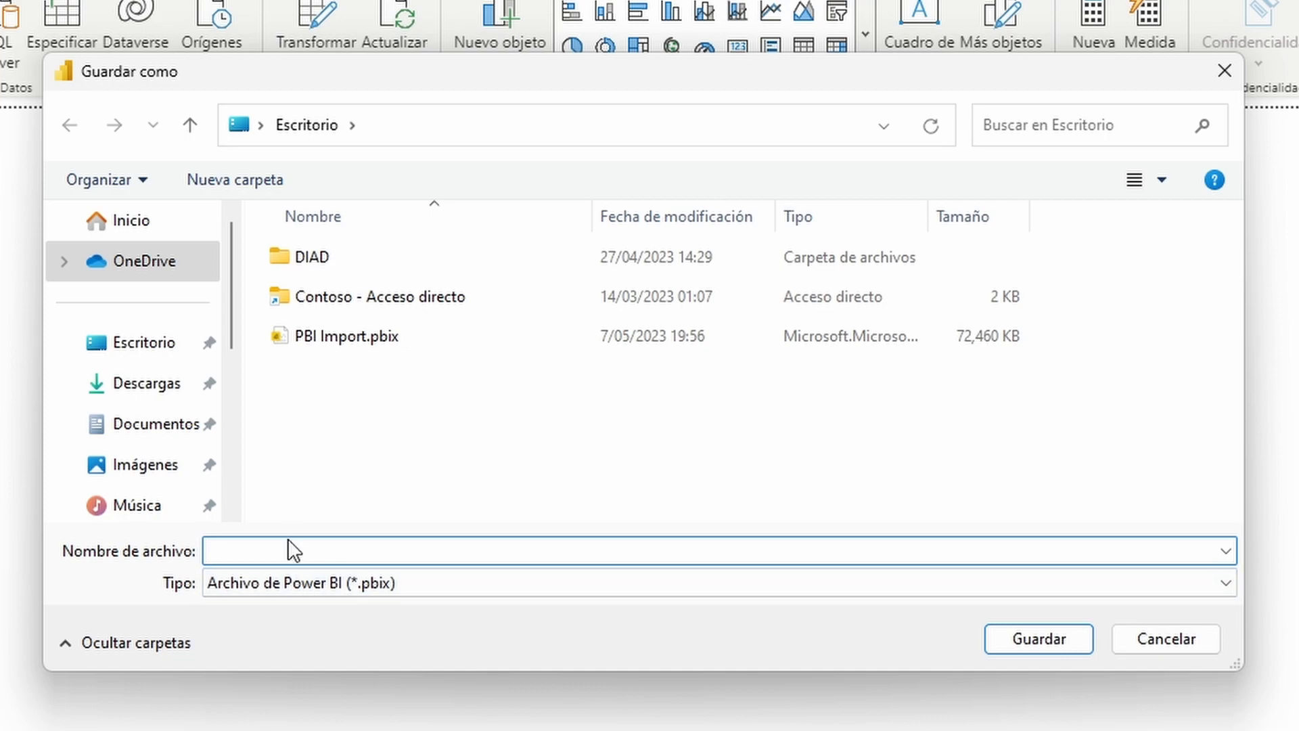
pyautogui.write('PBI DirectQuery')
pyautogui.click(1046, 638)
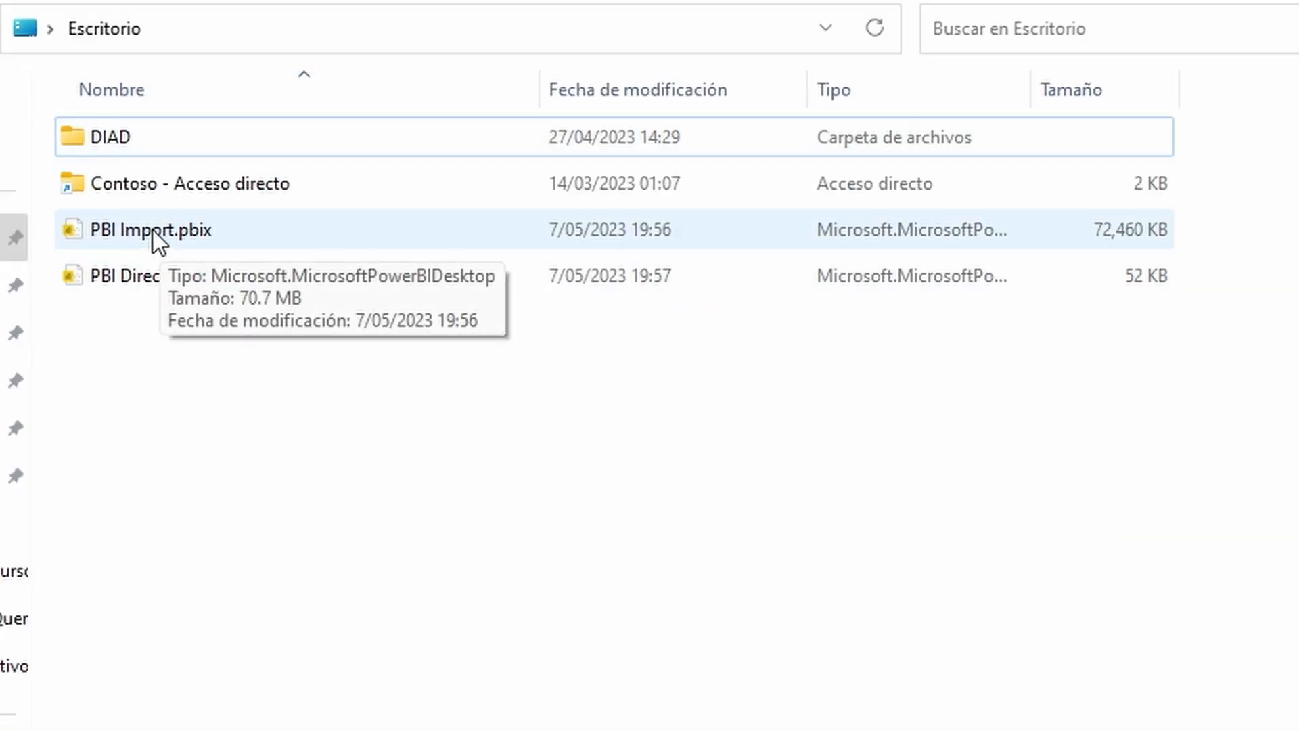
# Compare the file sizes of PBI Import.pbix and PBI DirectQuery.pbix in the Escritorio folder
pyautogui.click(153, 230)
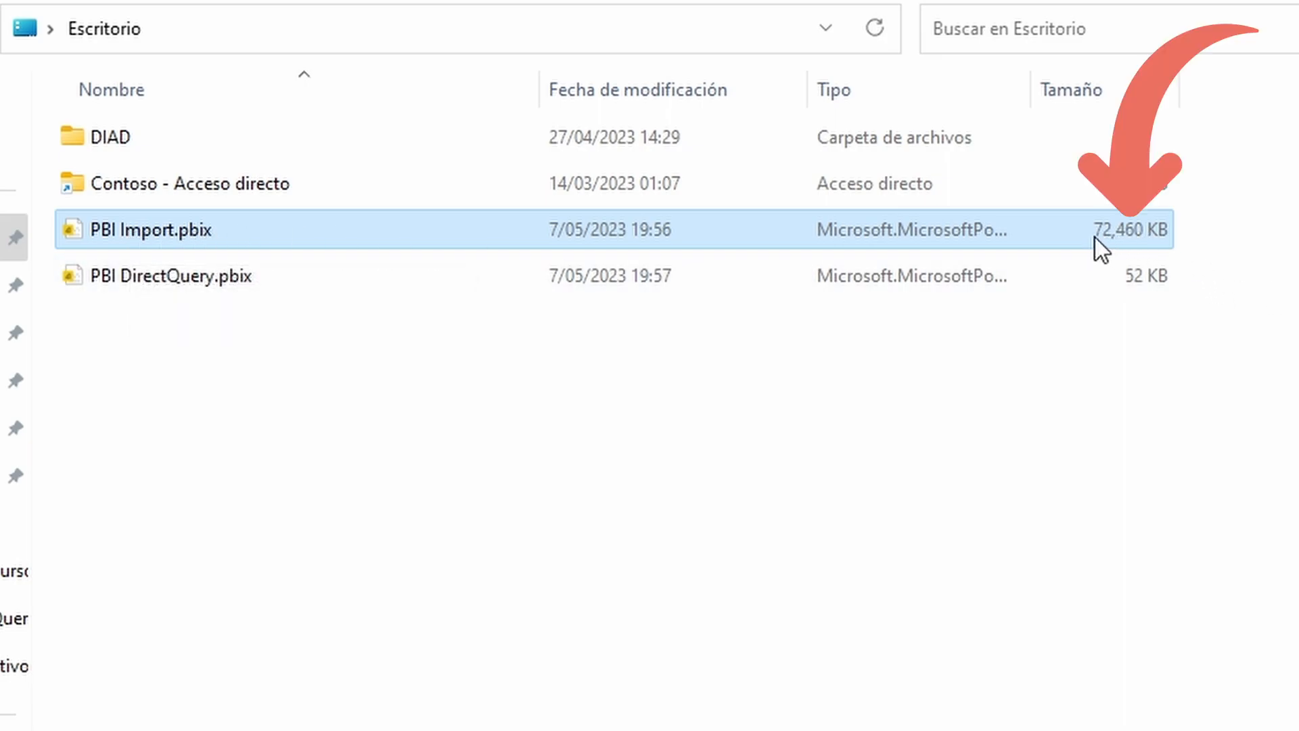
pyautogui.click(156, 283)
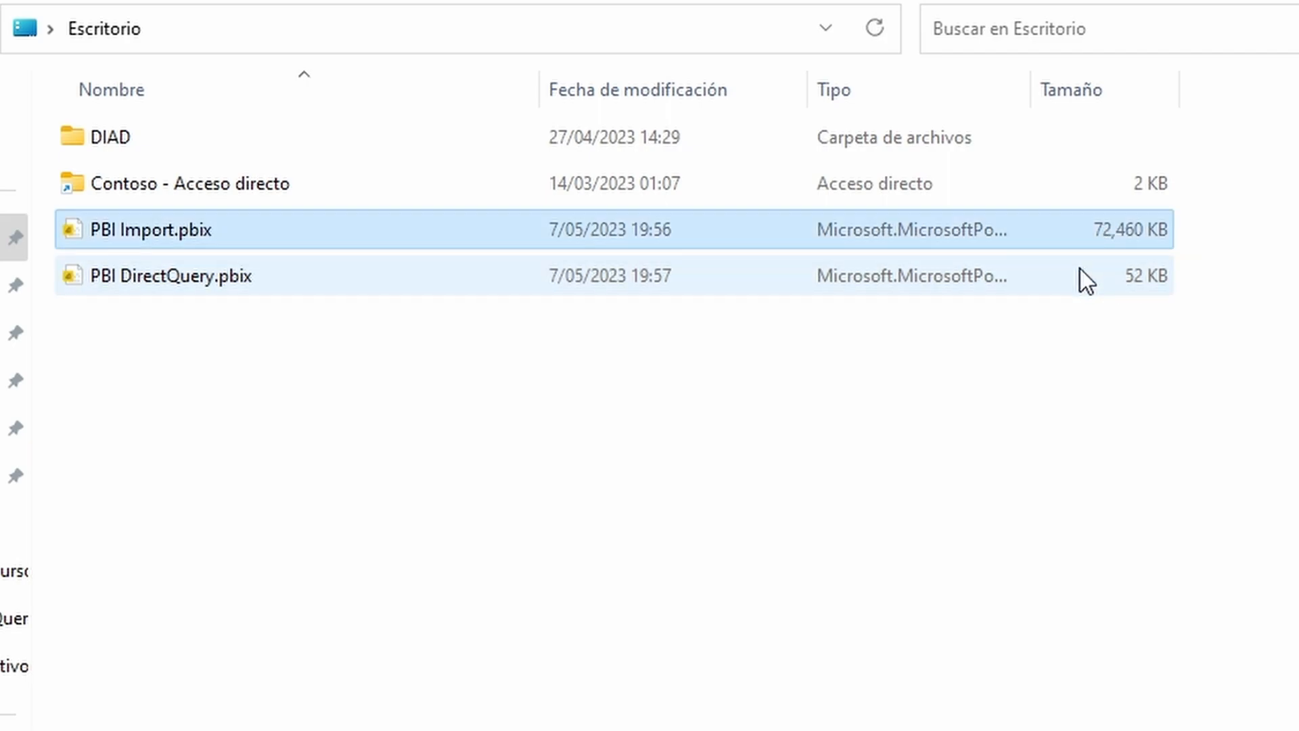
pyautogui.click(1085, 232)
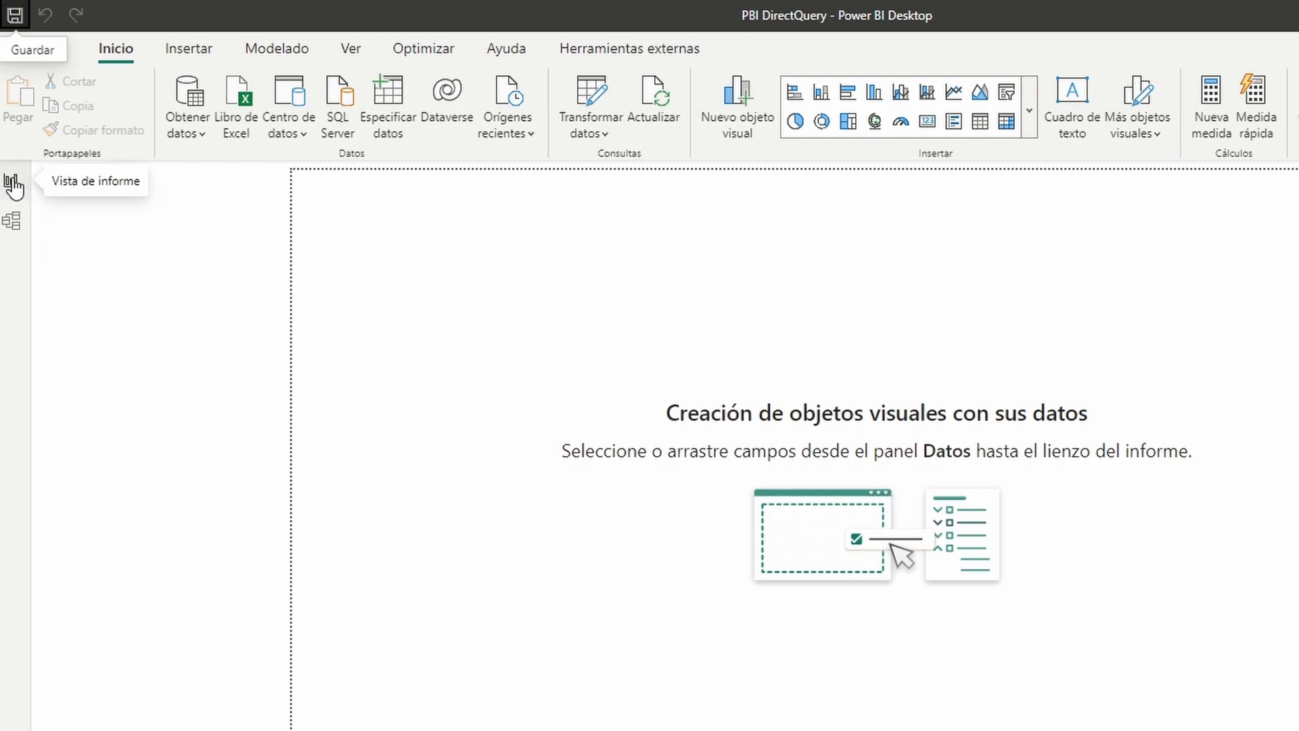
# Examine the table relationships in the model view of the PBI DirectQuery and PBI Import reports, with the properties pane collapsed
pyautogui.click(10, 226)
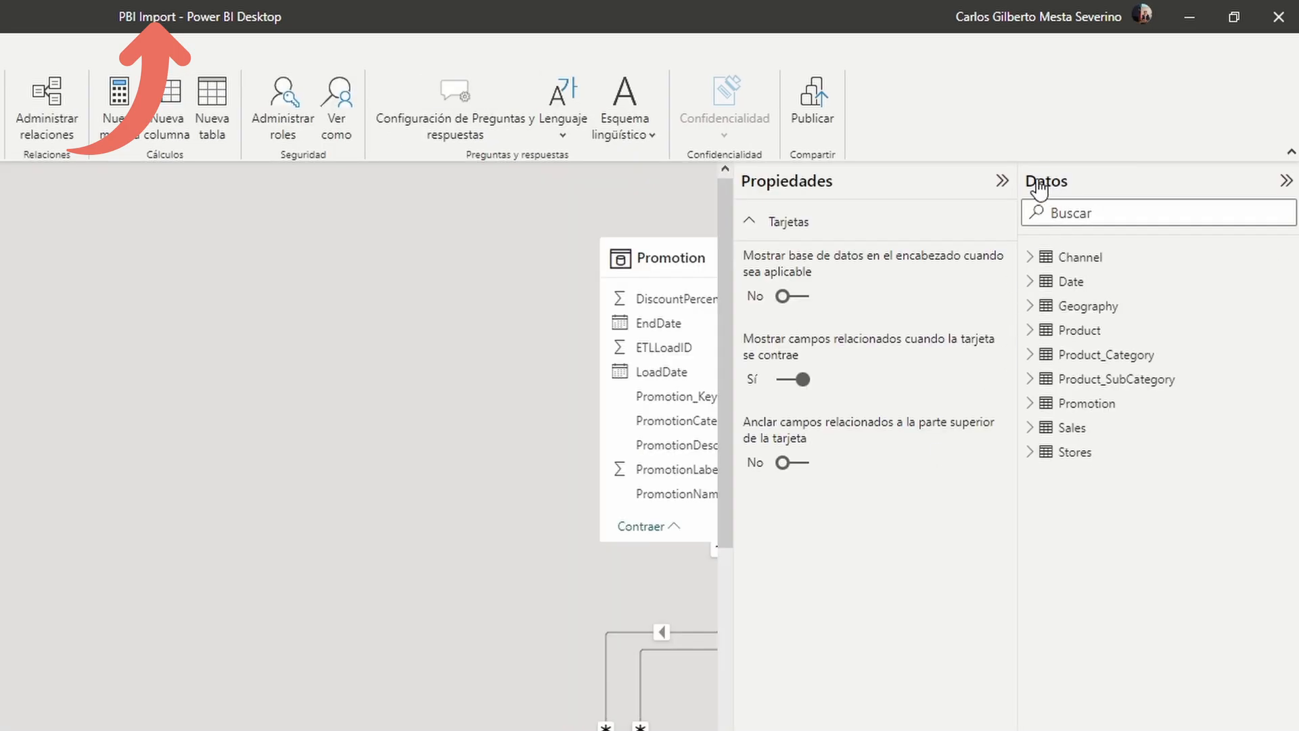
pyautogui.click(1004, 181)
pyautogui.scroll(-2, 576, 410)
pyautogui.scroll(2, 571, 404)
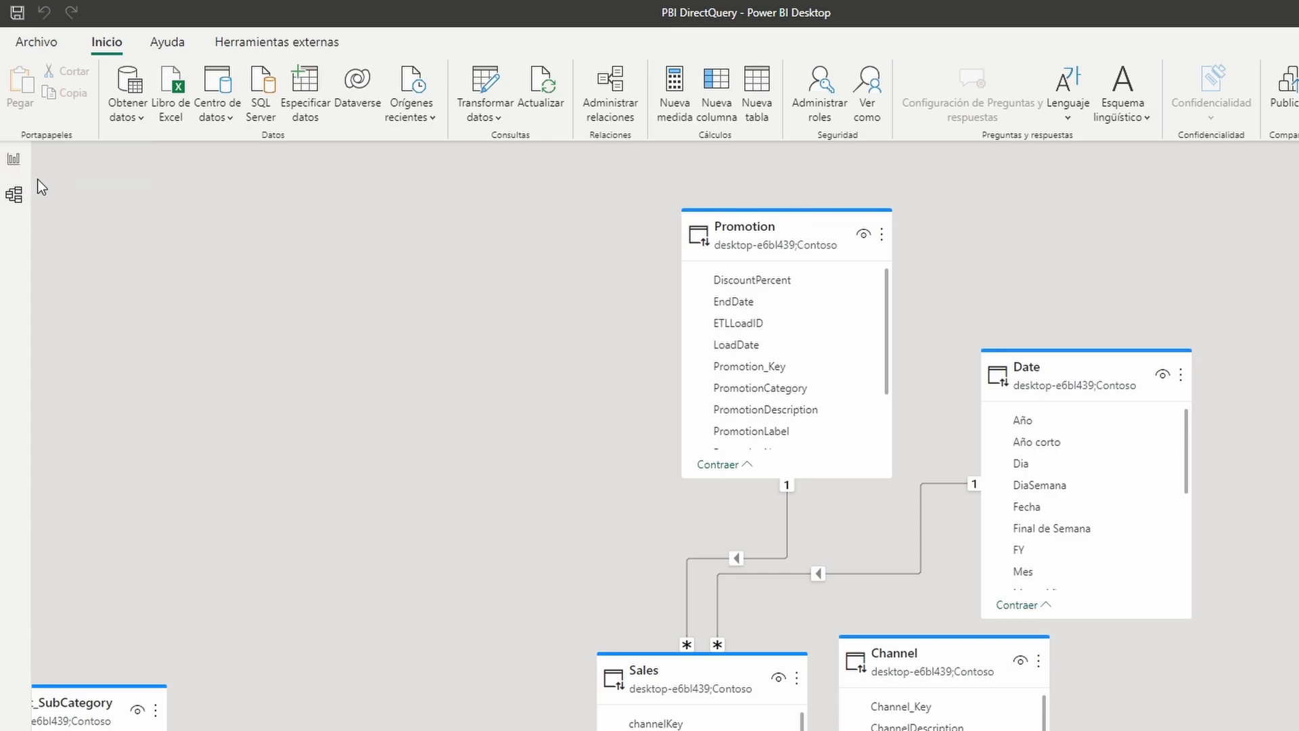
# Switch to the PBI Import report and show the stored data of its Channel table
pyautogui.hotkey('alt', 'Tab')
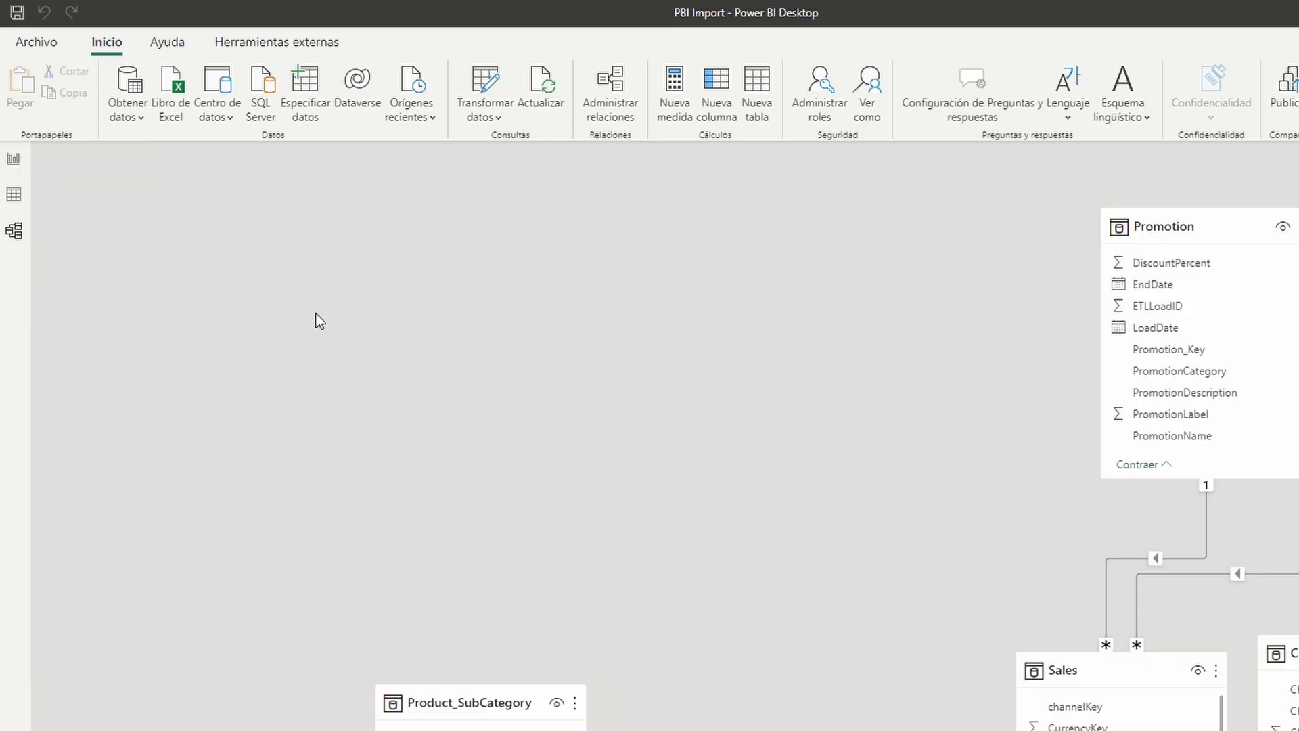
pyautogui.click(14, 195)
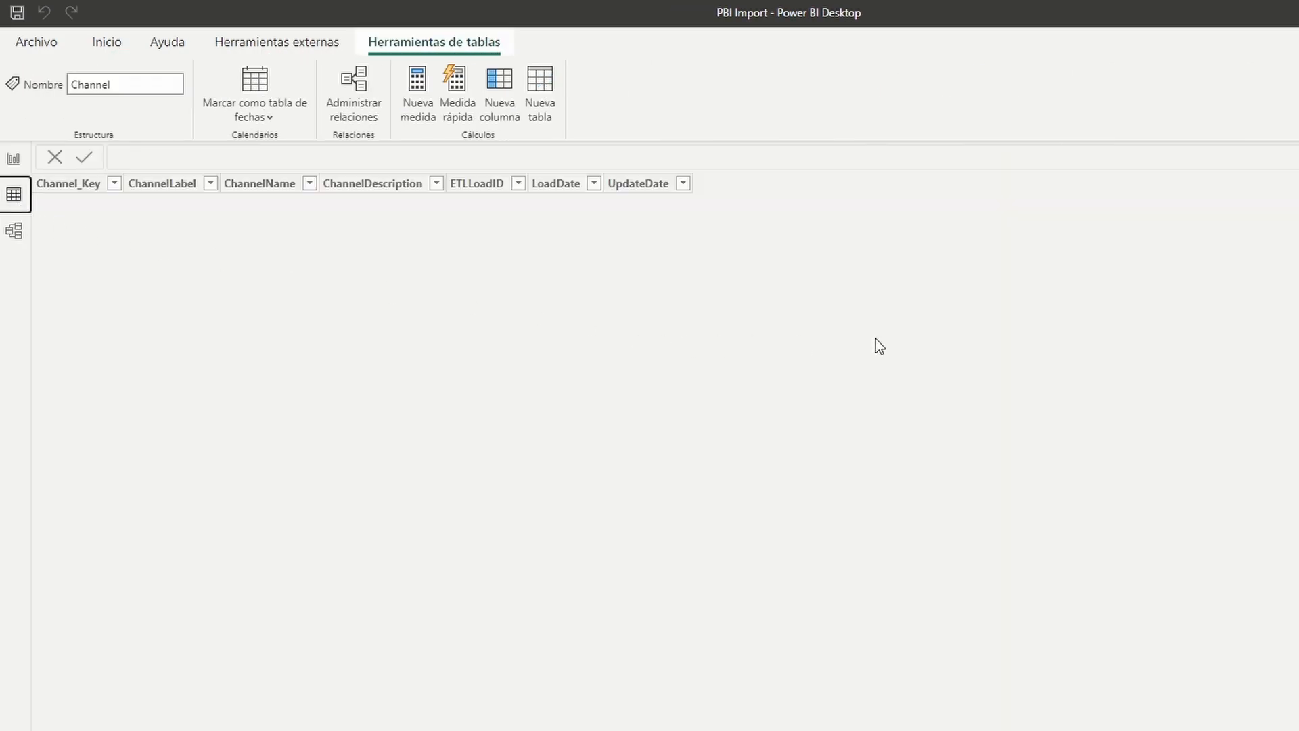
# Browse the stored data of the other tables in the PBI Import report, including Product_SubCategory and Sales
pyautogui.click(1298, 237)
pyautogui.click(1298, 257)
pyautogui.click(1298, 277)
pyautogui.click(1298, 298)
pyautogui.click(1298, 318)
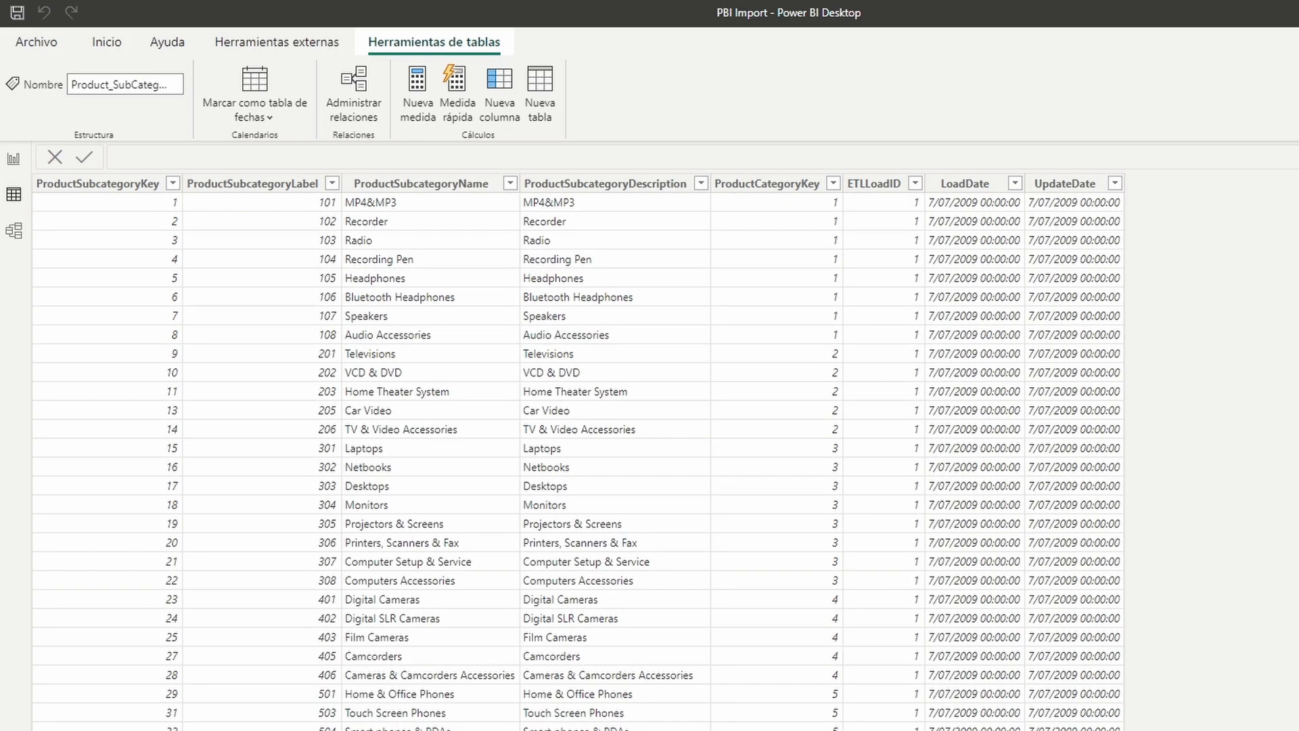
pyautogui.click(1298, 339)
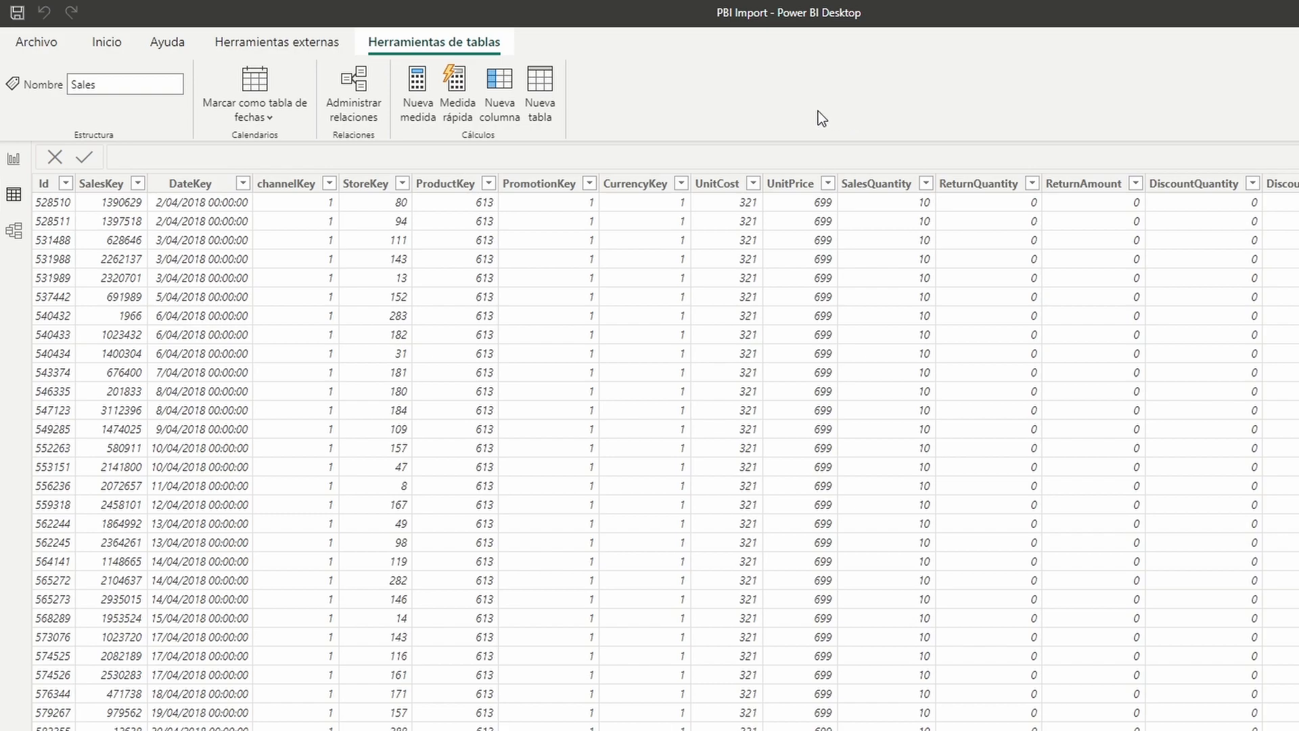
# Compare the Date table's fields in the PBI DirectQuery and PBI Import reports, expanding the Fecha date hierarchy in PBI Import
pyautogui.hotkey('alt', 'Tab')
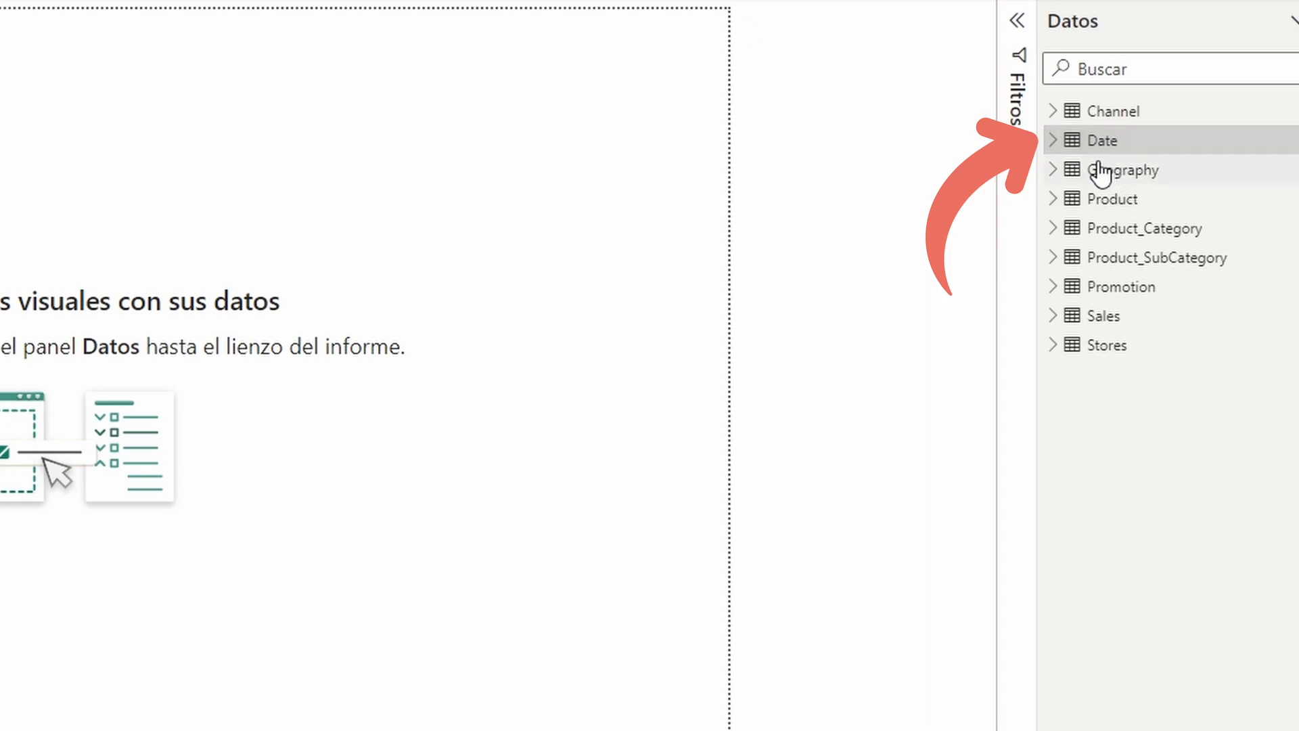
pyautogui.click(1066, 144)
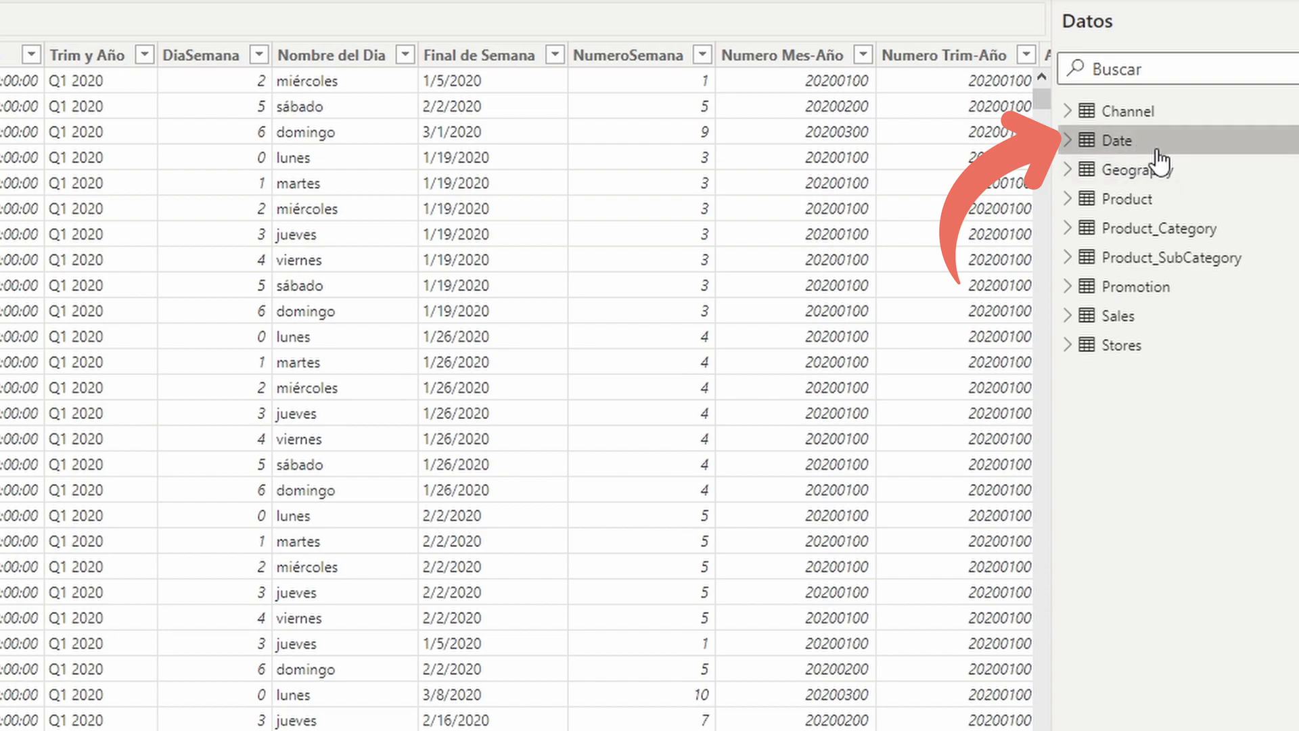
pyautogui.click(1068, 144)
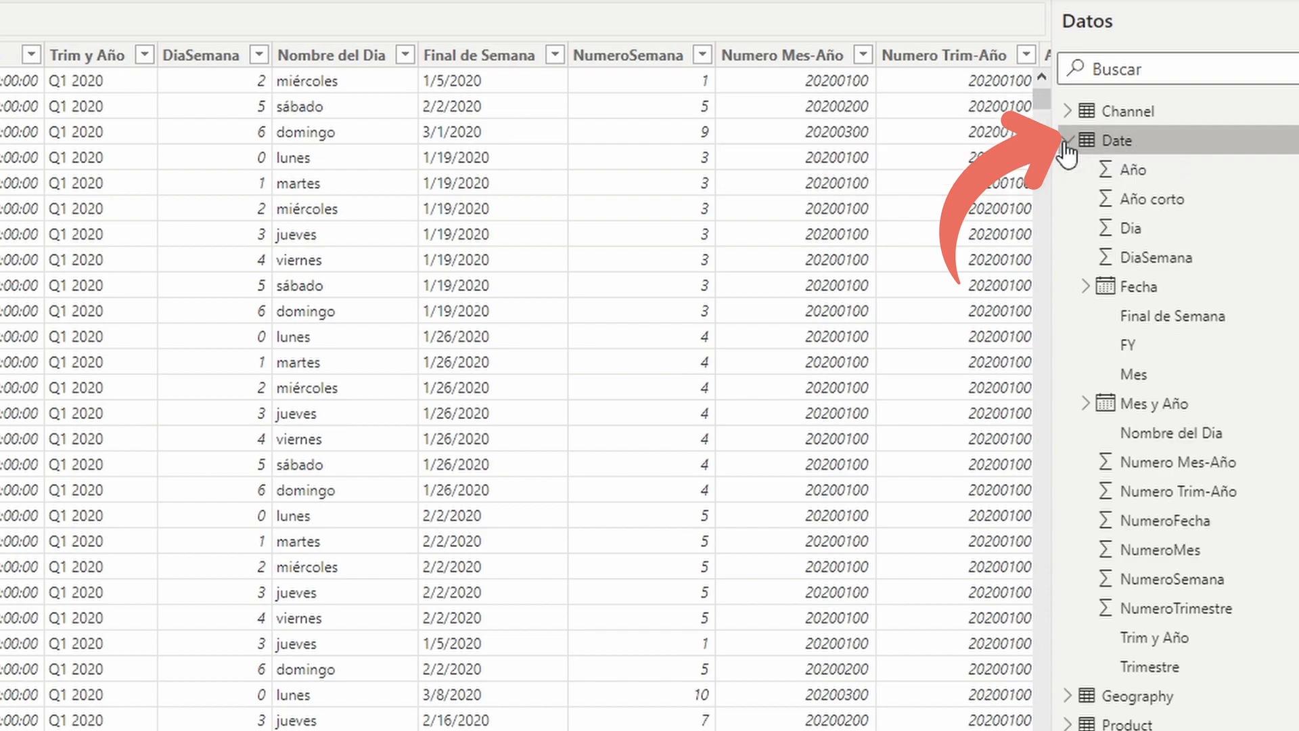
pyautogui.click(1087, 289)
pyautogui.click(1104, 316)
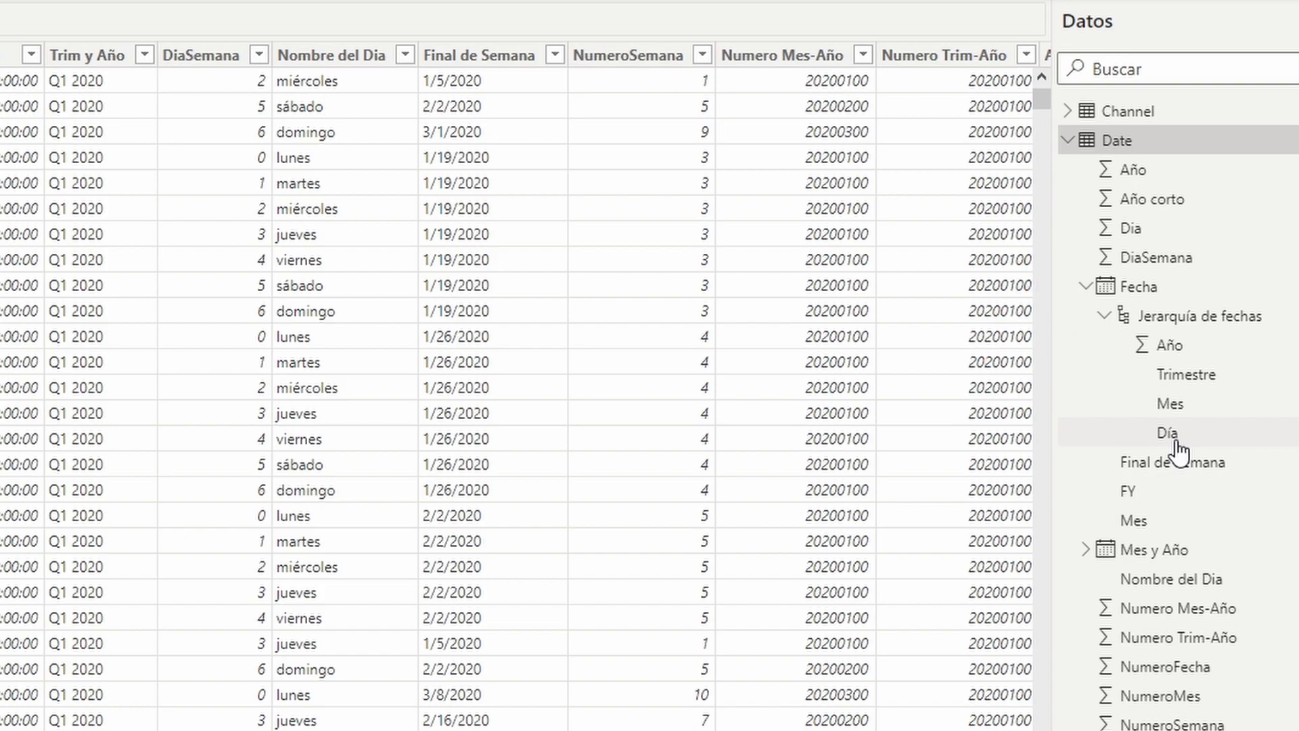
pyautogui.click(1086, 287)
pyautogui.click(1068, 144)
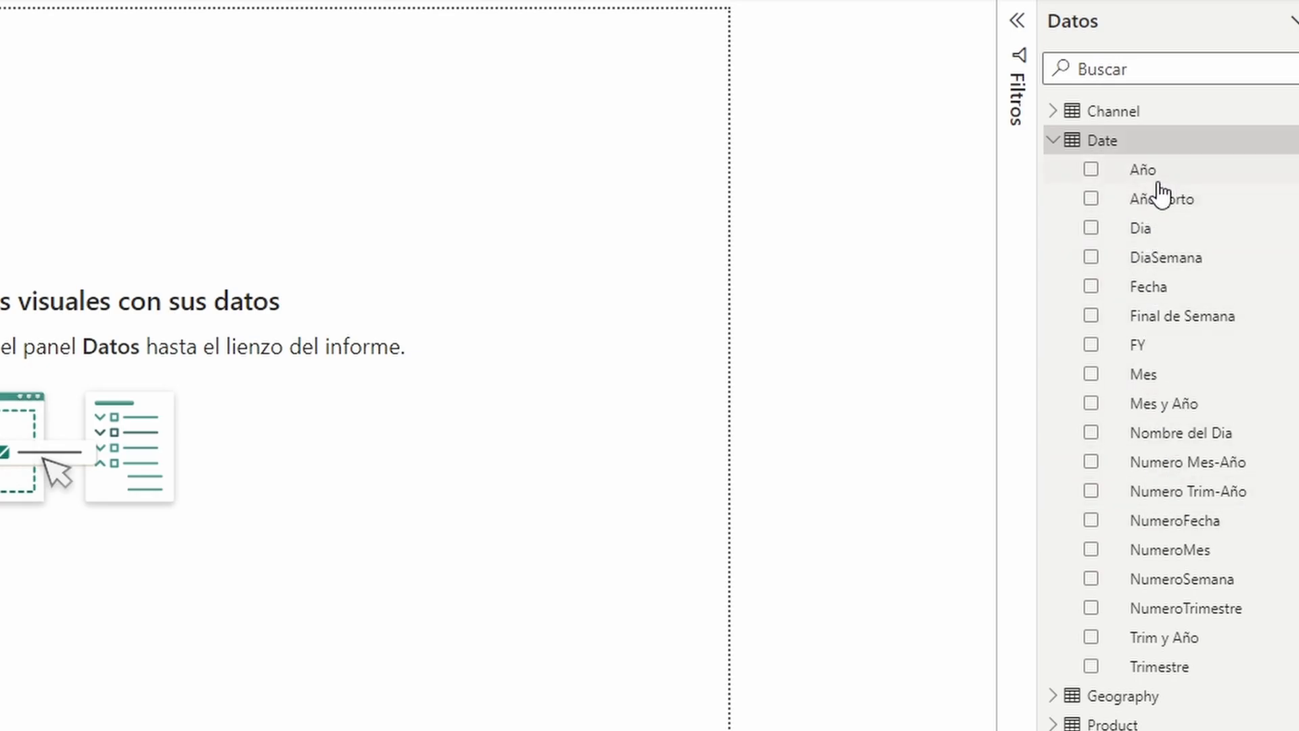
pyautogui.click(1050, 141)
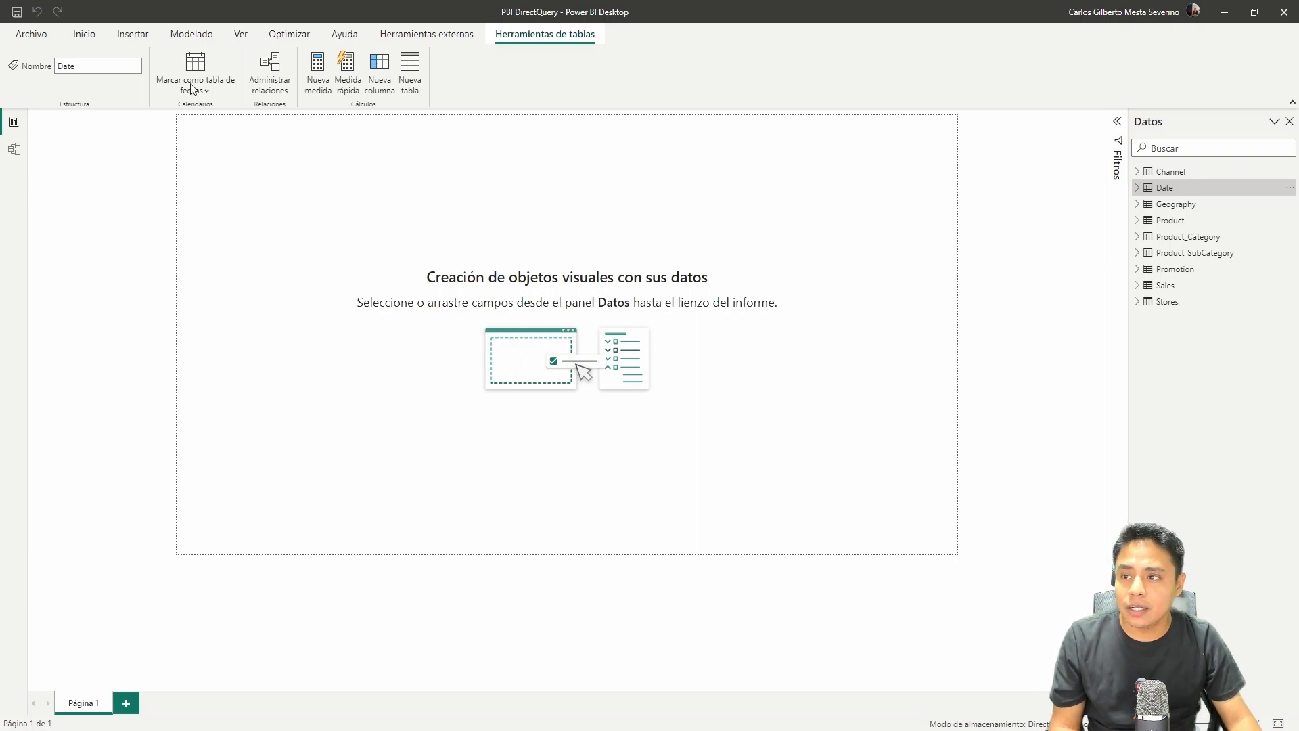
# Open the Power Query editor for the PBI DirectQuery report
pyautogui.click(84, 34)
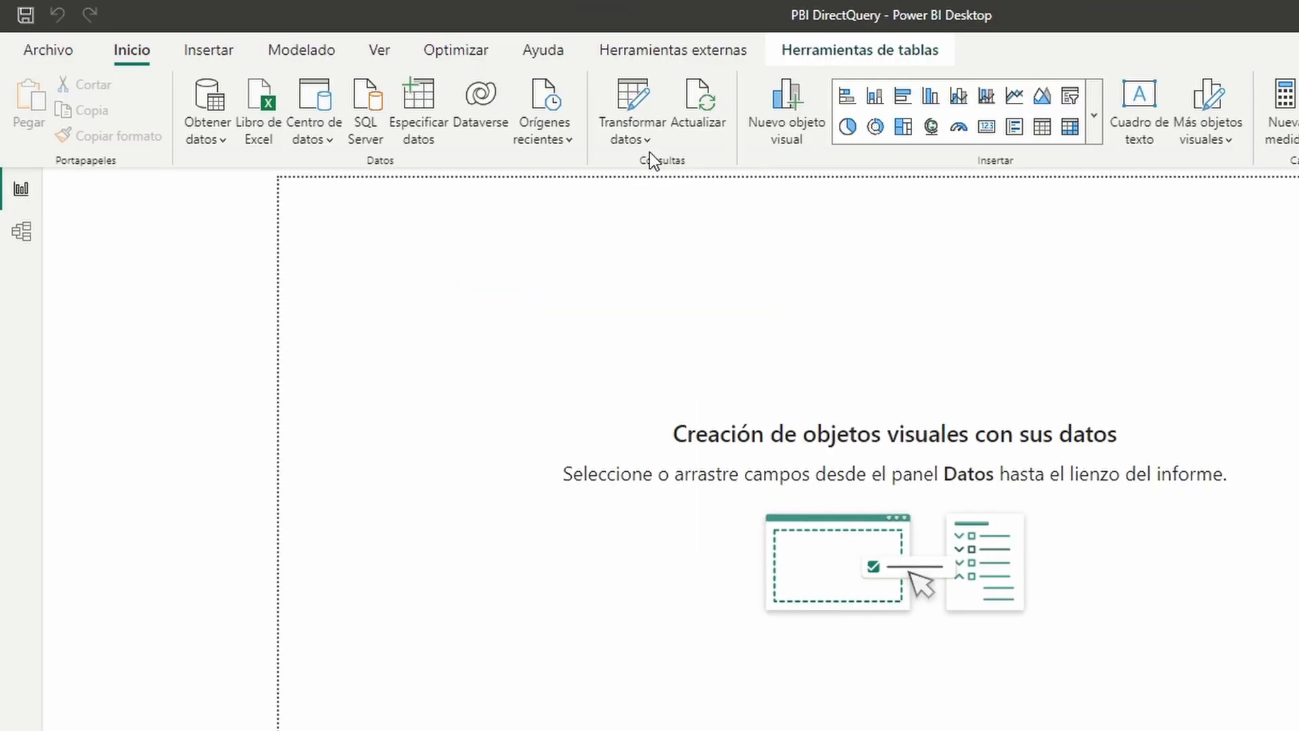
pyautogui.click(408, 91)
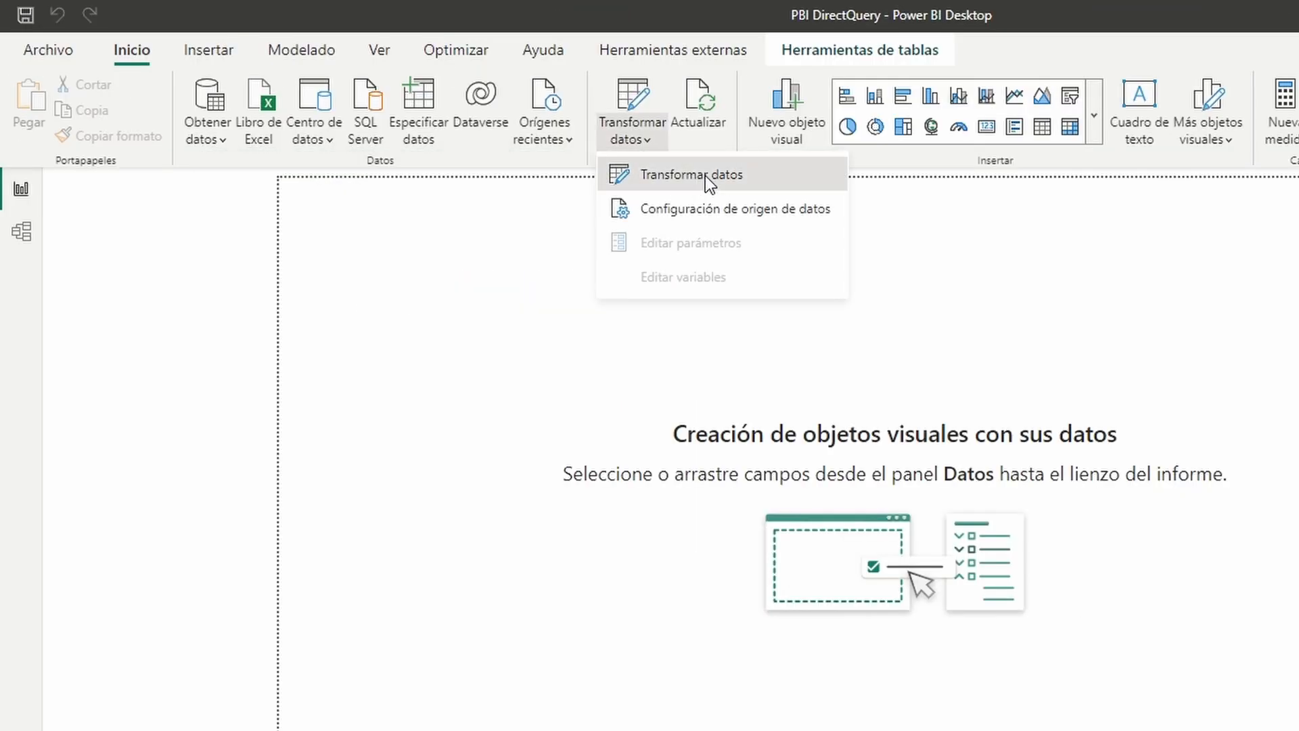
pyautogui.click(706, 176)
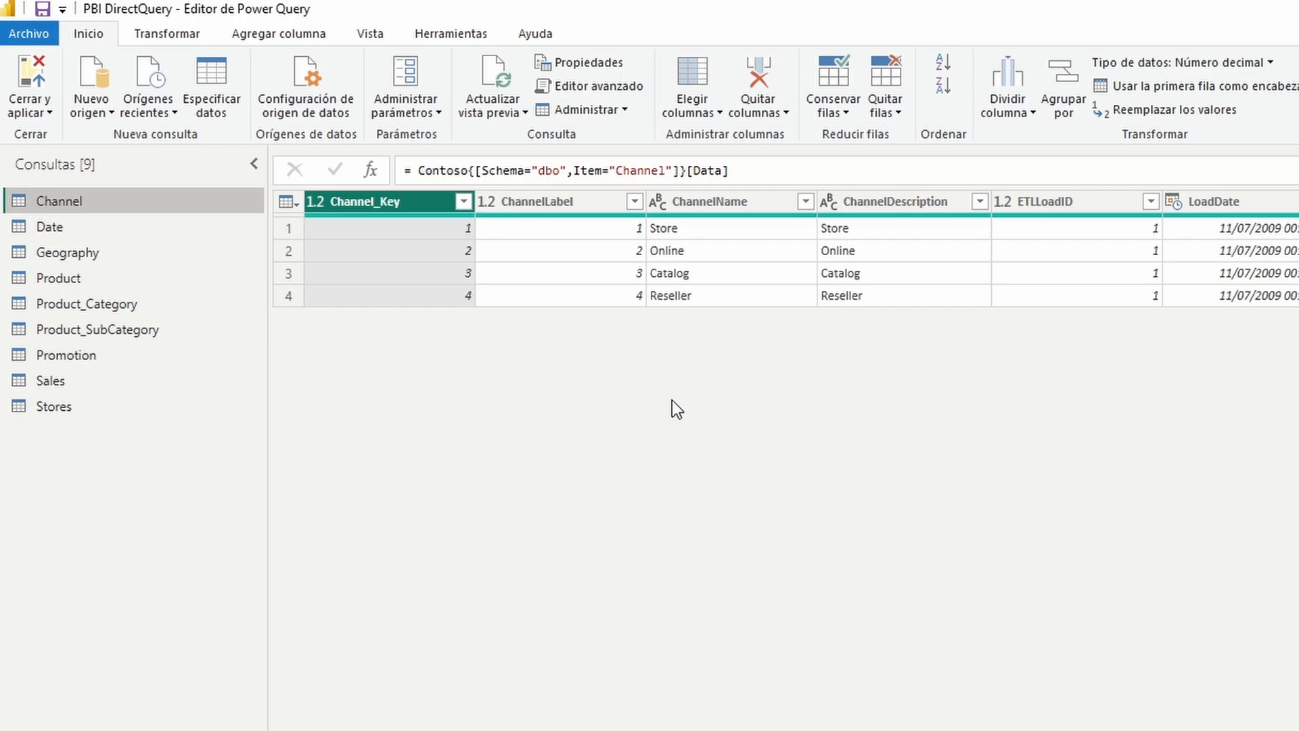
# Try unpivoting all columns except Channel_Key, ChannelLabel and ChannelName in the Channel query, and delete that applied step
pyautogui.click(170, 34)
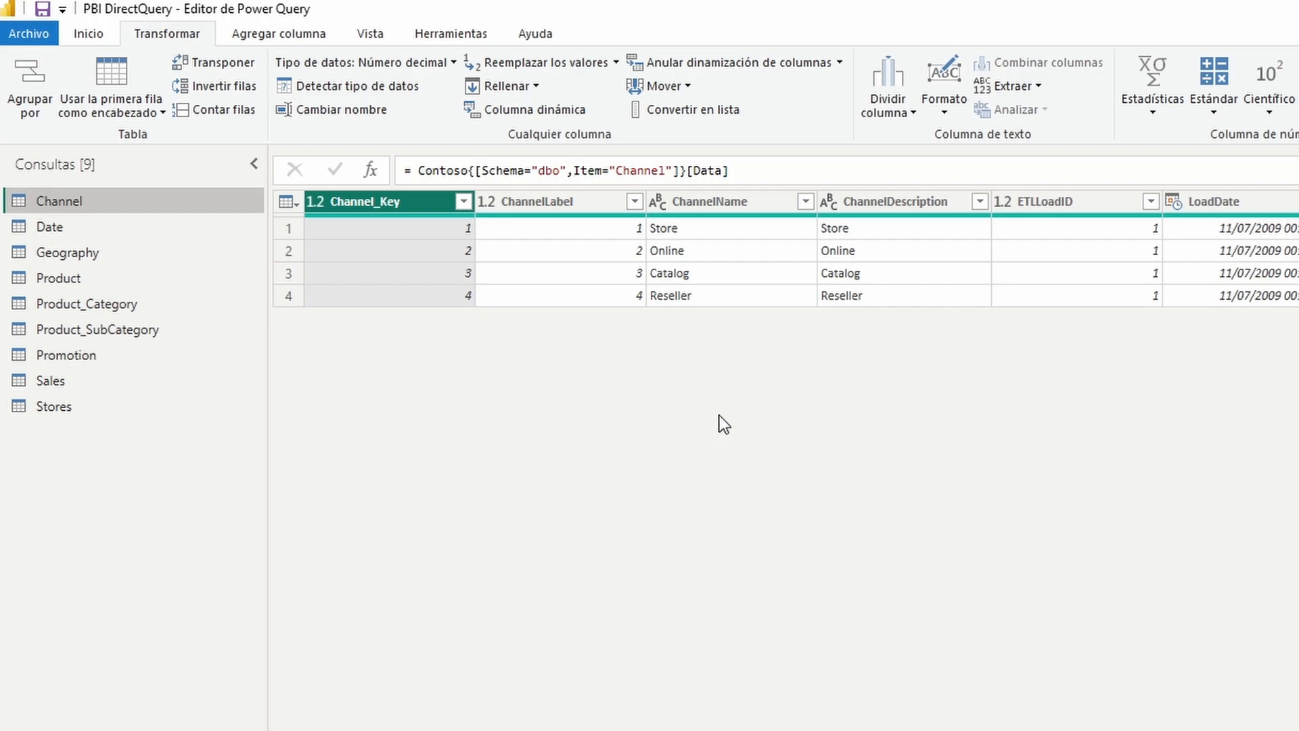
pyautogui.keyDown('shift'); pyautogui.click(555, 206); pyautogui.keyUp('shift')
pyautogui.keyDown('shift'); pyautogui.click(733, 206); pyautogui.keyUp('shift')
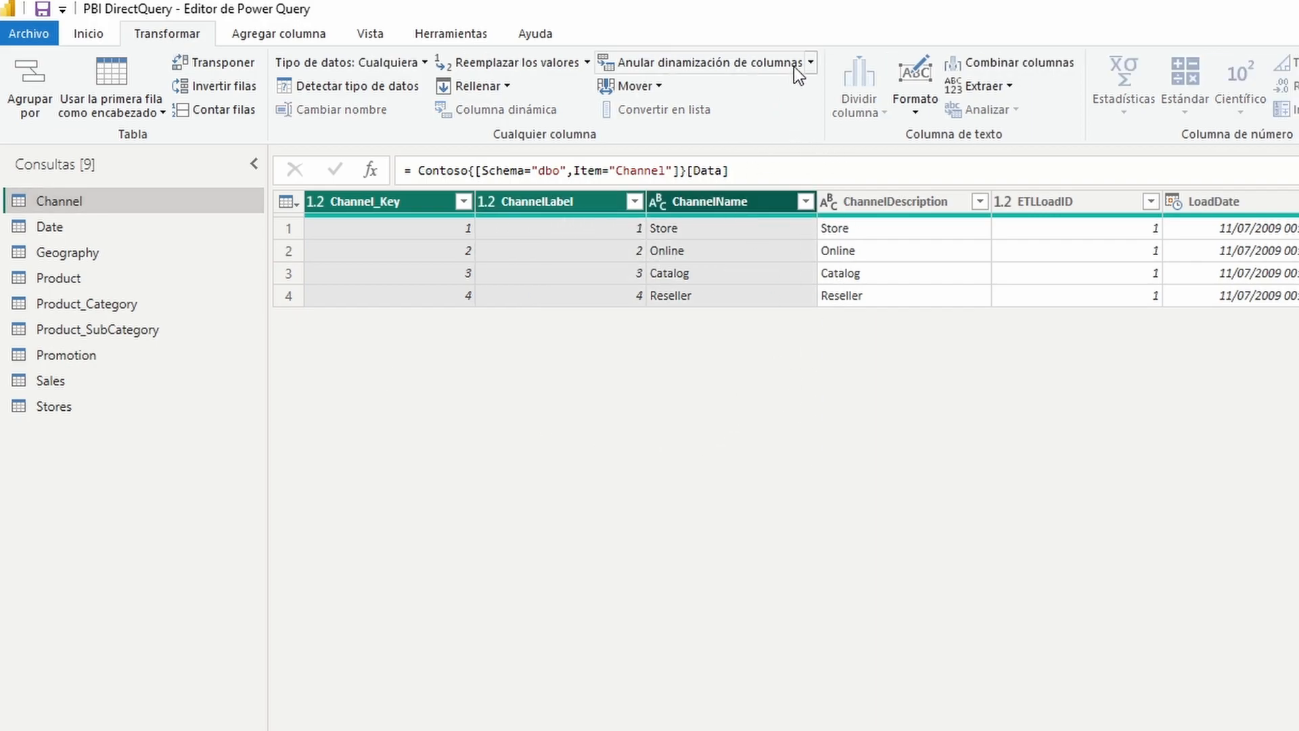
pyautogui.click(811, 63)
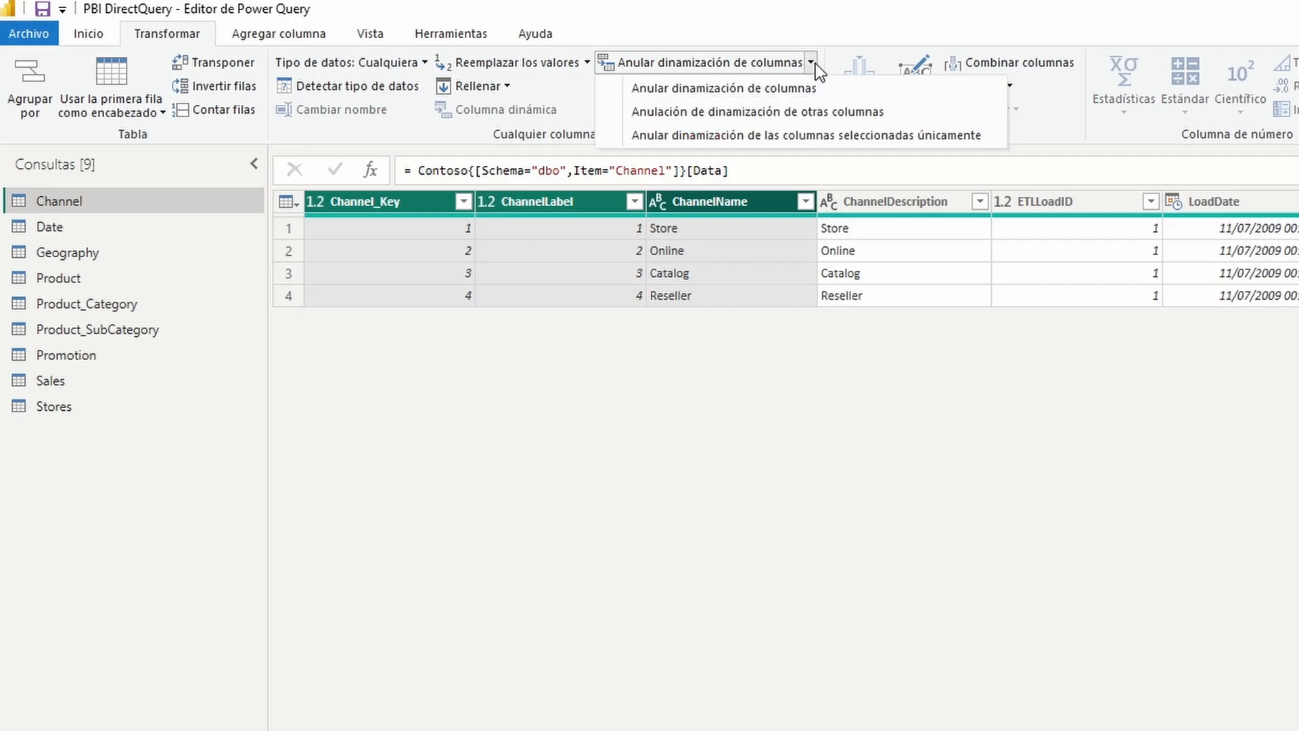
pyautogui.click(762, 117)
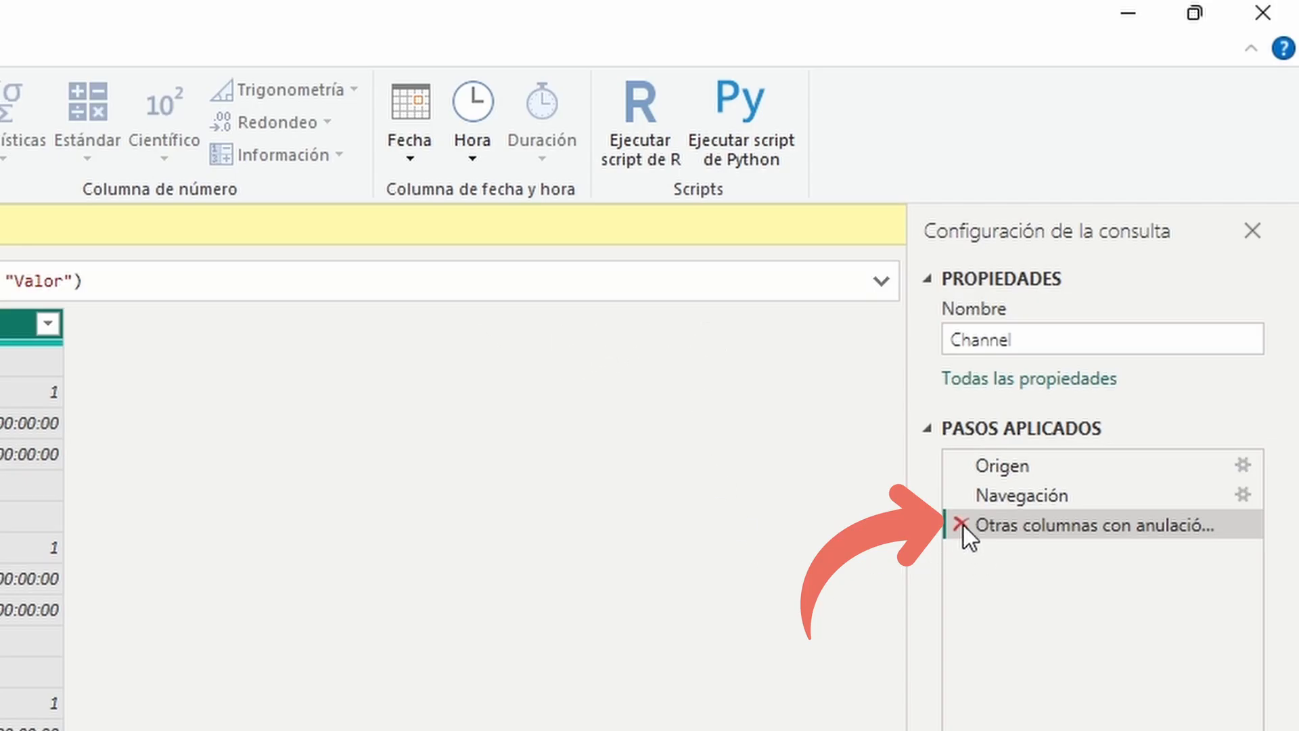
pyautogui.click(962, 525)
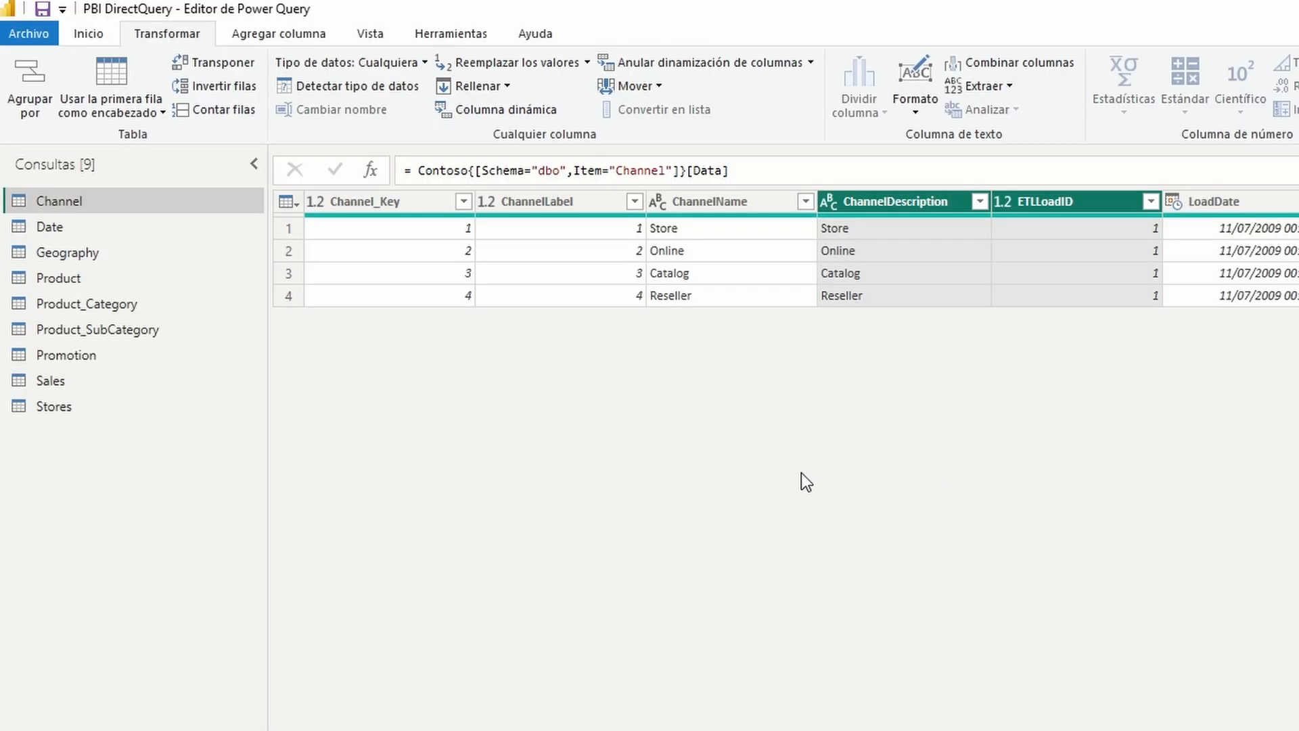
# Split the GeographyType column of the Geography query at each occurrence of the custom delimiter /
pyautogui.click(83, 260)
pyautogui.click(550, 202)
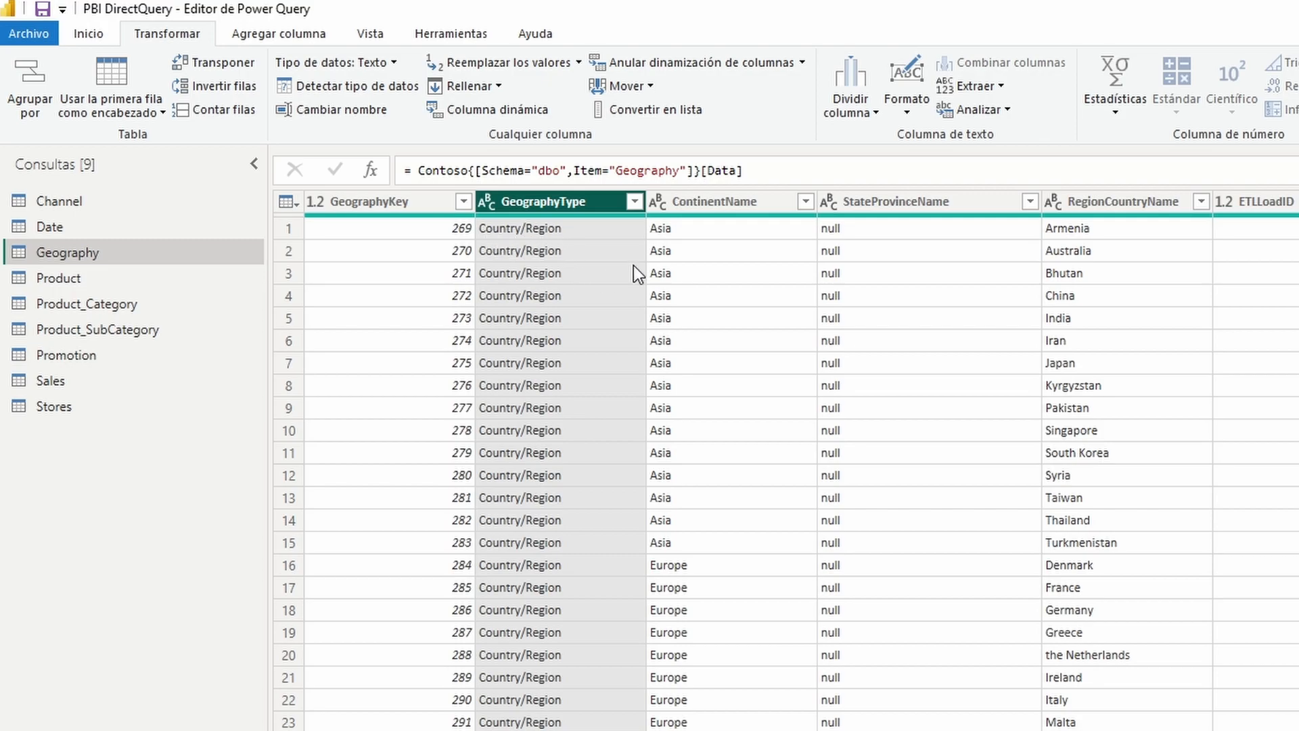
pyautogui.click(867, 112)
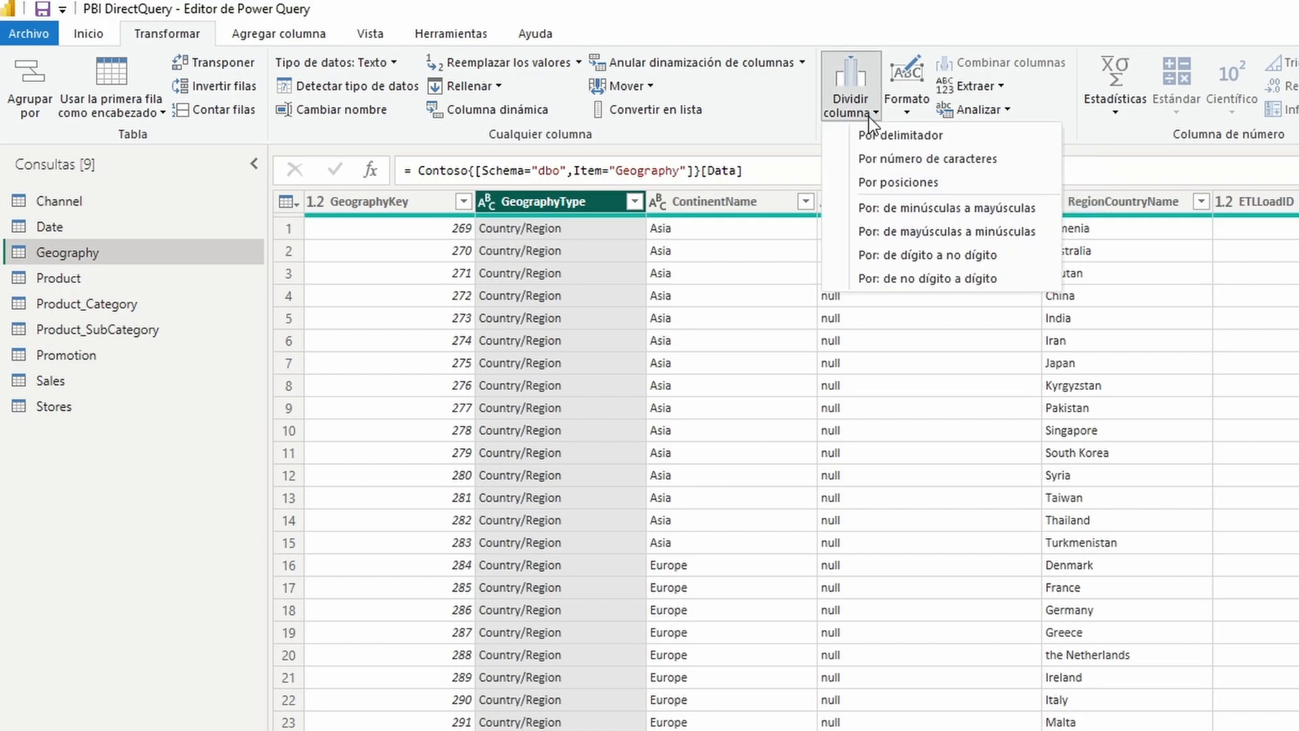
pyautogui.click(900, 139)
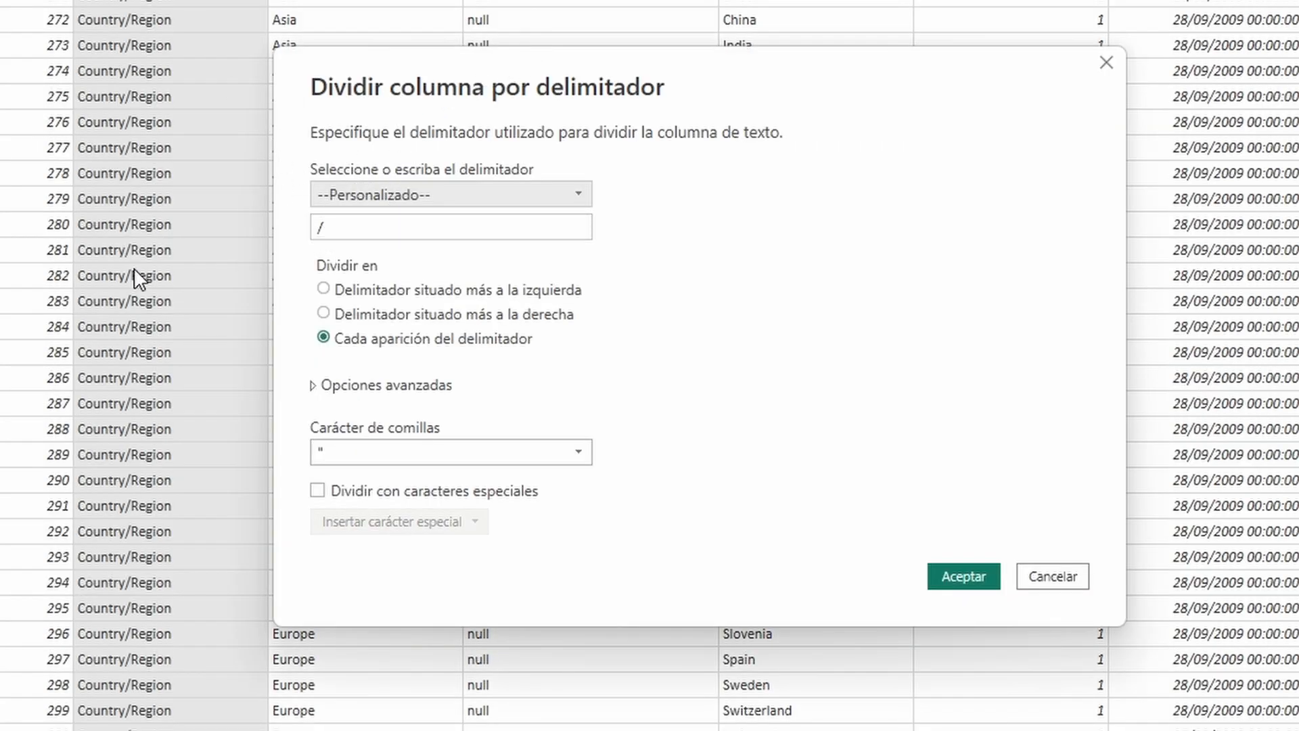
pyautogui.click(964, 575)
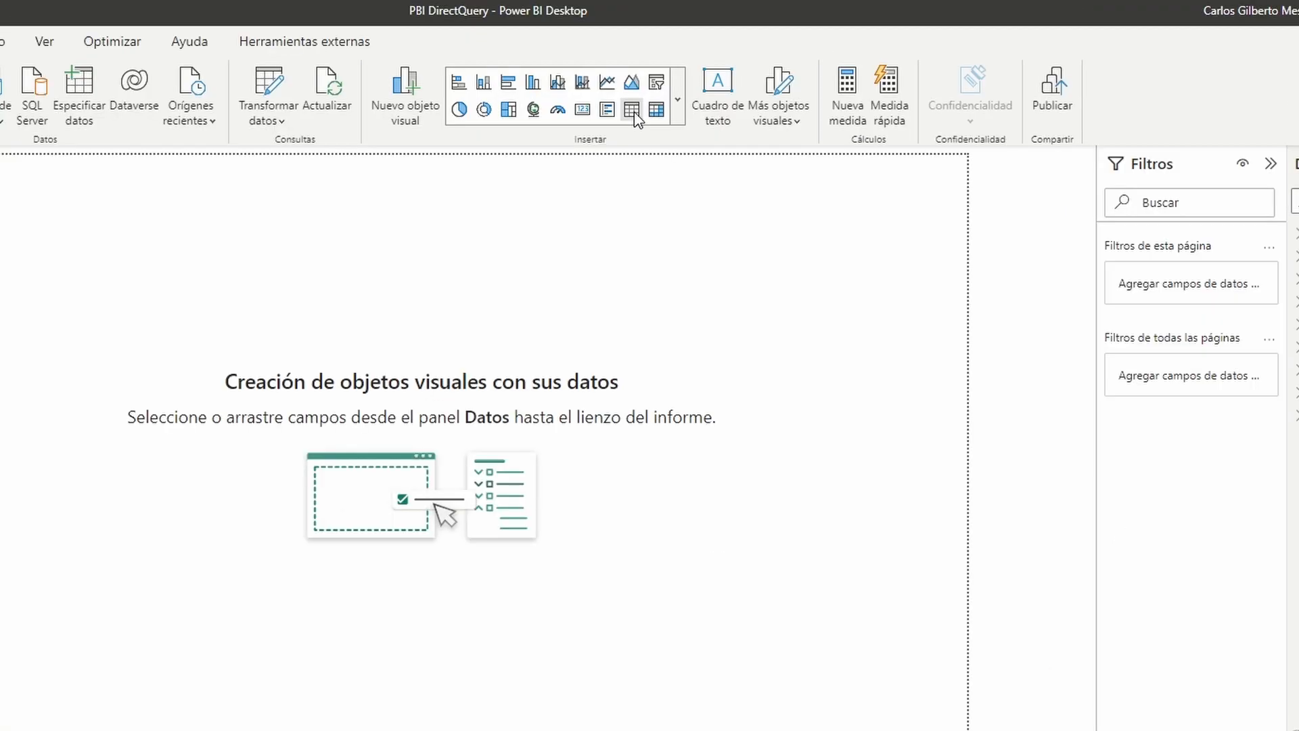
# Insert a table visual in the PBI DirectQuery report and enlarge it near the middle of the page
pyautogui.click(634, 113)
pyautogui.moveTo(2, 180); pyautogui.dragTo(361, 263)
pyautogui.moveTo(491, 475); pyautogui.dragTo(761, 586)
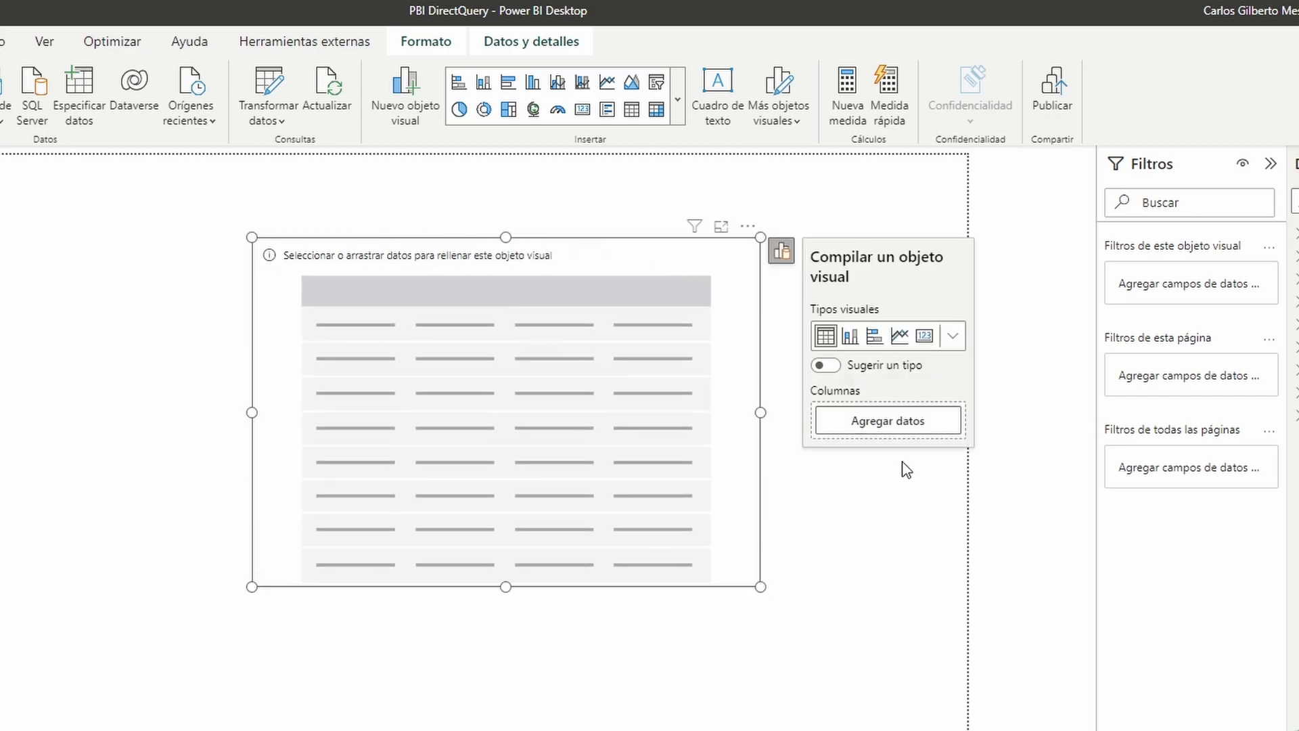
# Add Product_Key, ProductName and Weight from the Product table as columns of the table visual
pyautogui.click(880, 427)
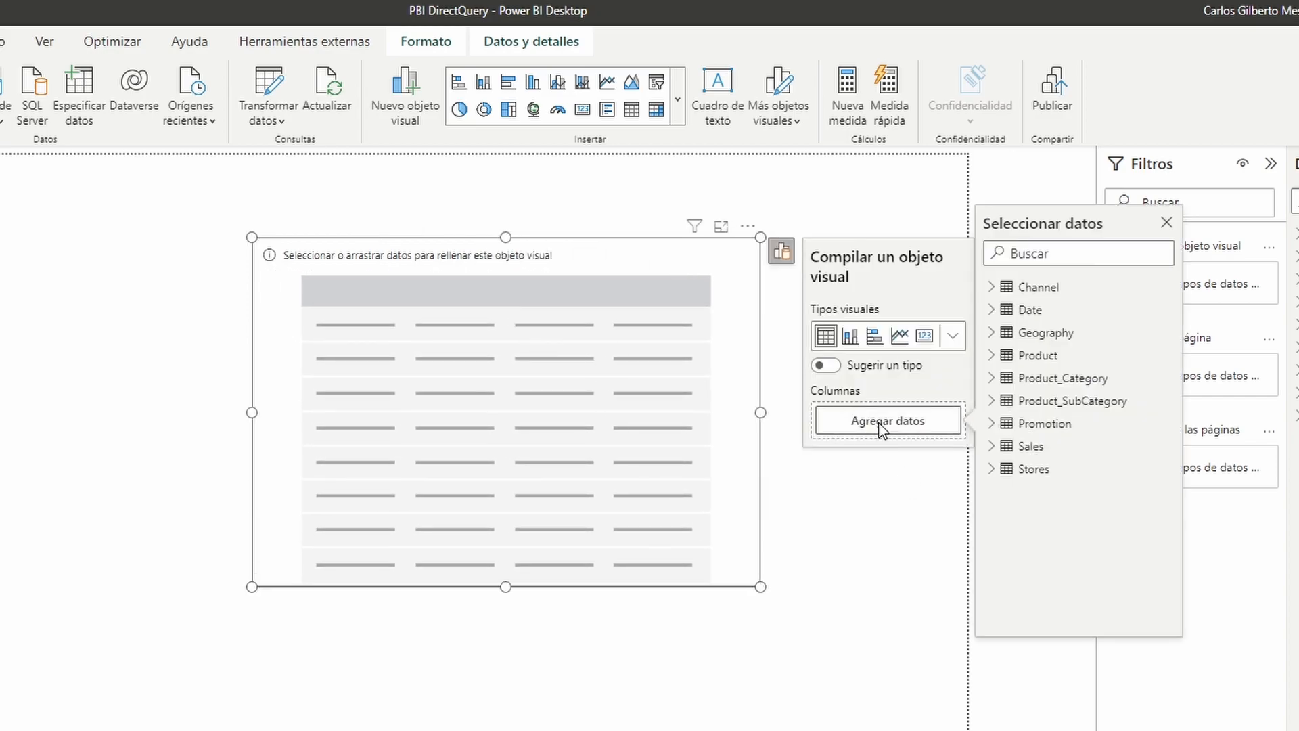
pyautogui.click(992, 356)
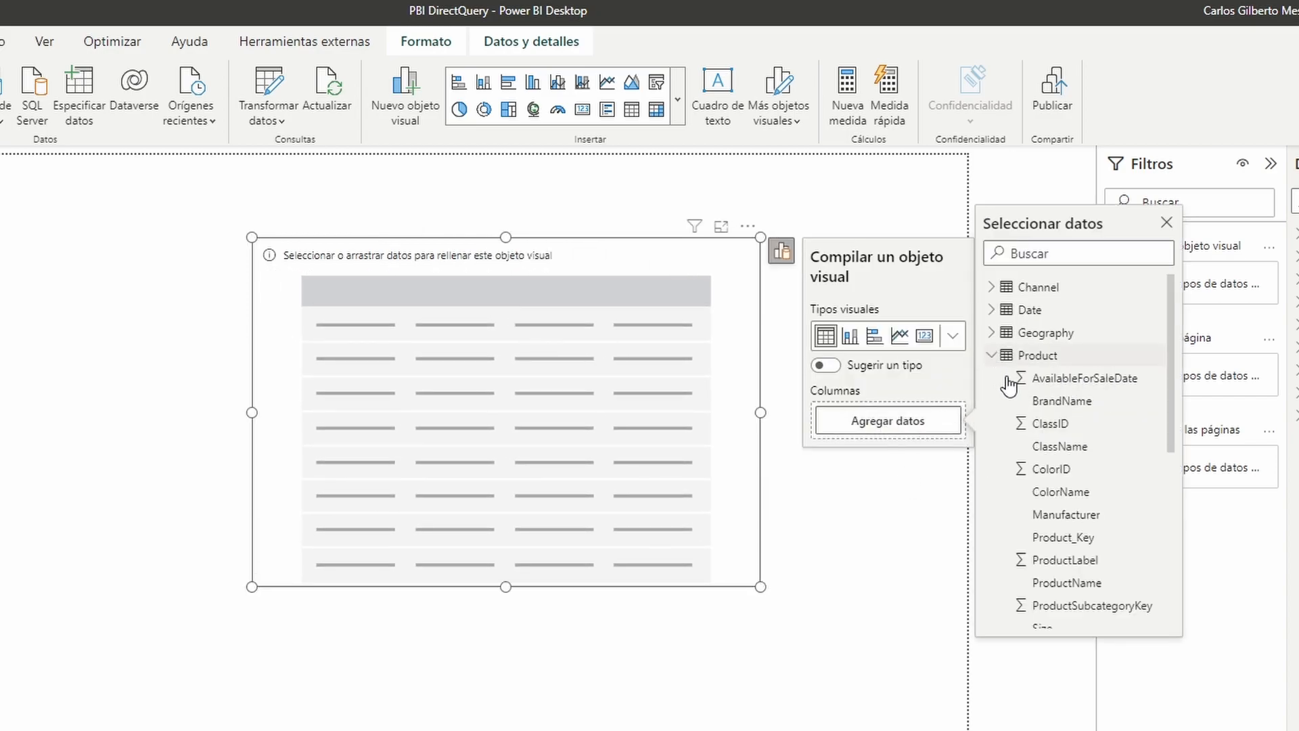
pyautogui.click(1064, 538)
pyautogui.click(860, 460)
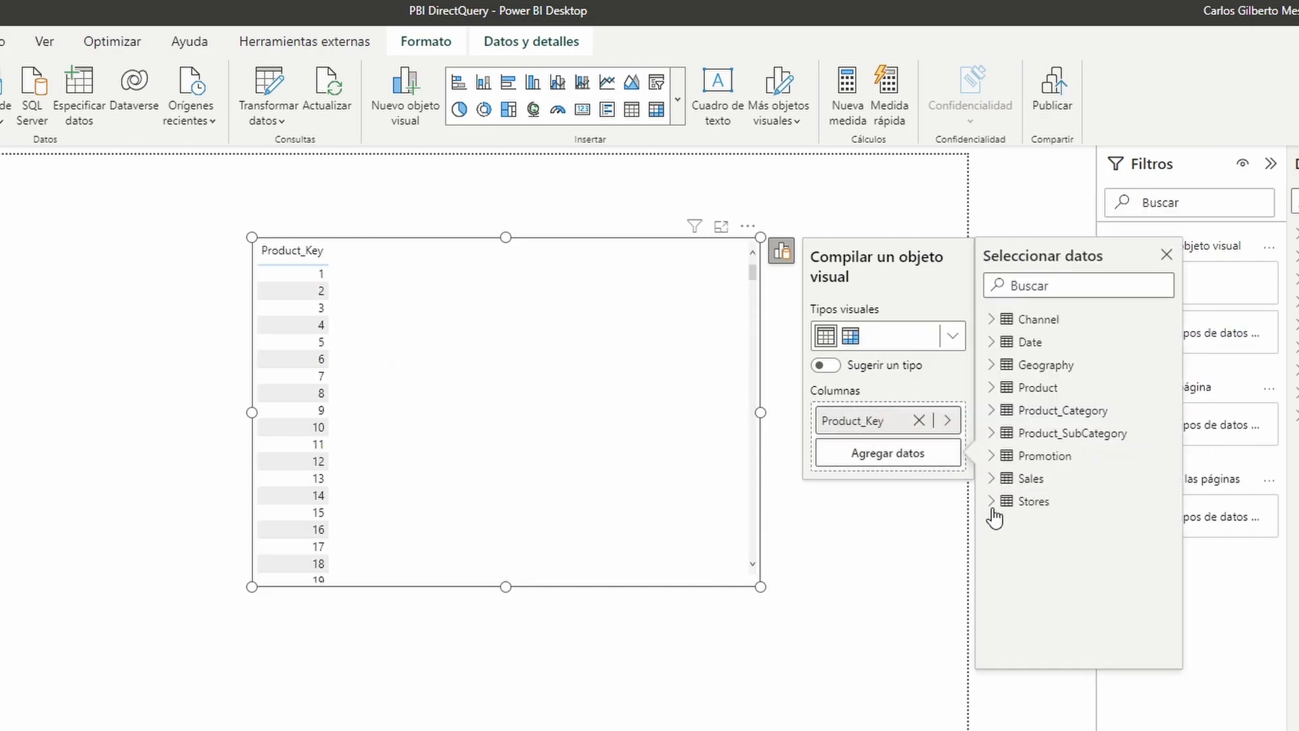
pyautogui.click(992, 387)
pyautogui.scroll(-1, 1060, 571)
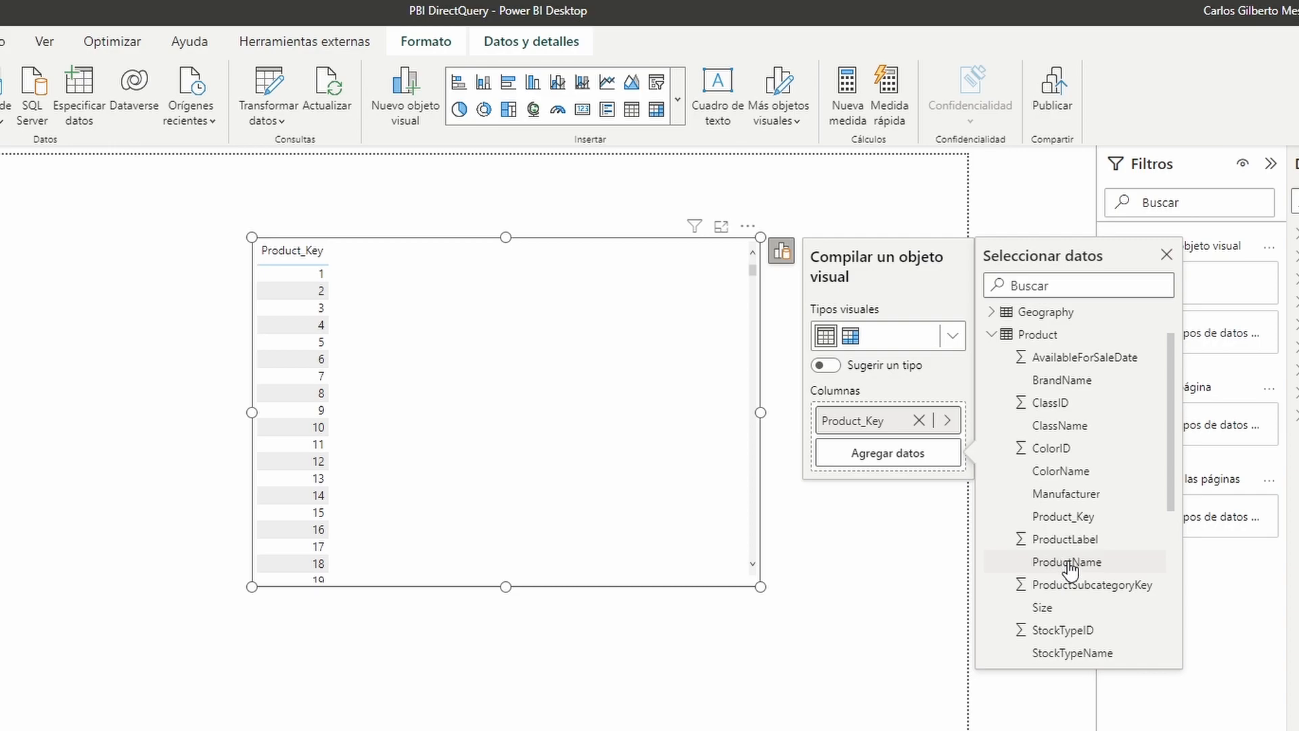
pyautogui.click(1057, 563)
pyautogui.click(878, 498)
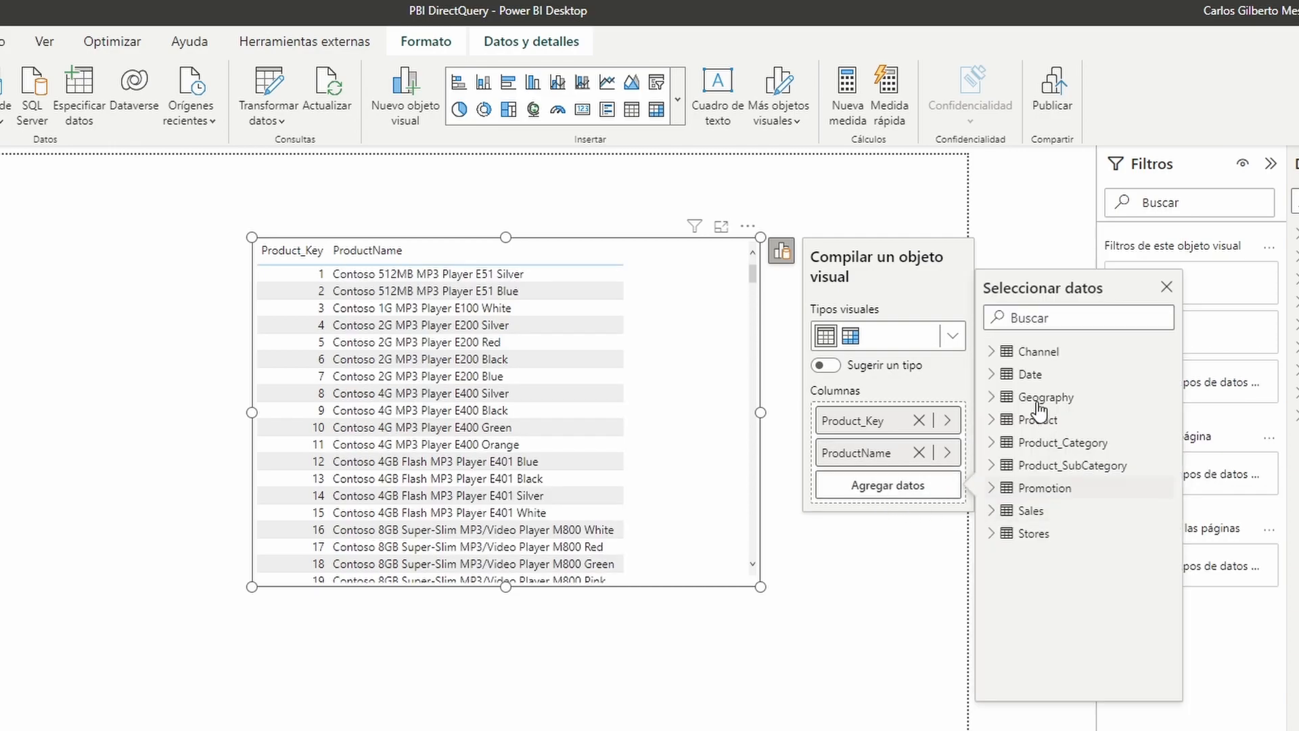
pyautogui.click(992, 420)
pyautogui.scroll(-5, 1070, 584)
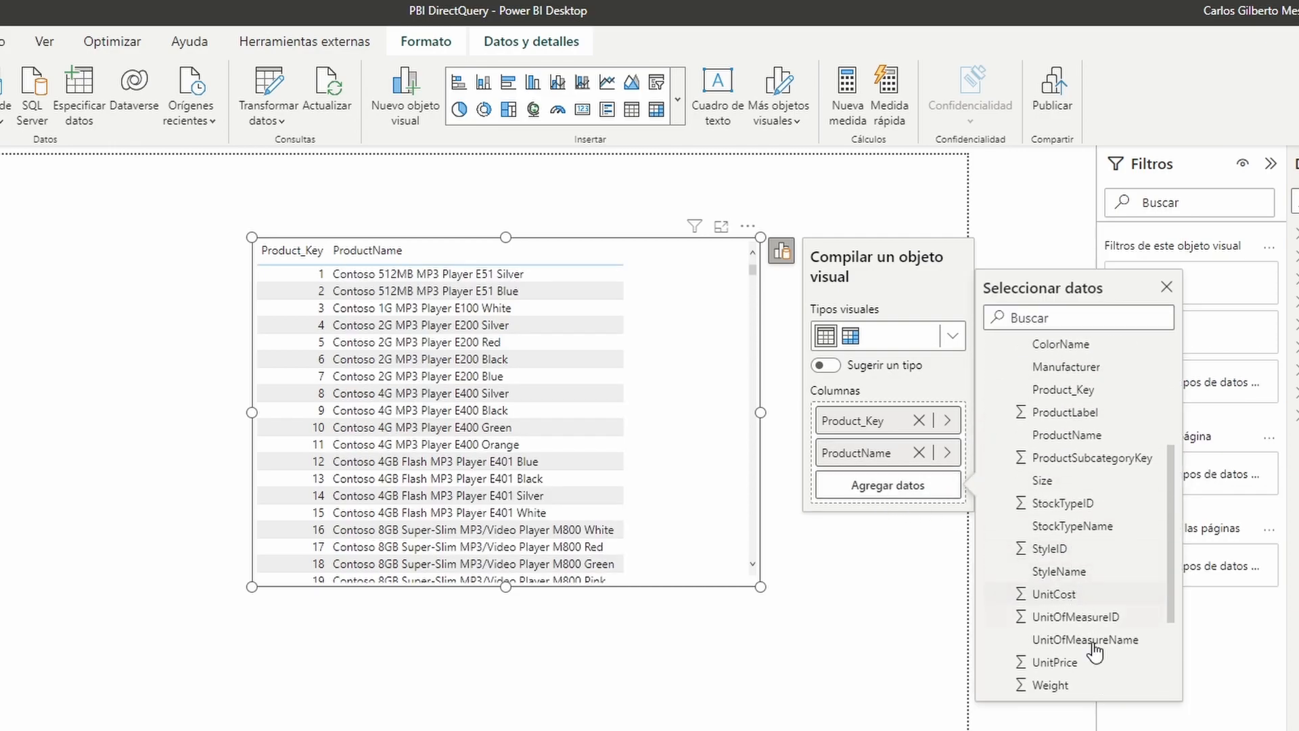
pyautogui.click(1056, 633)
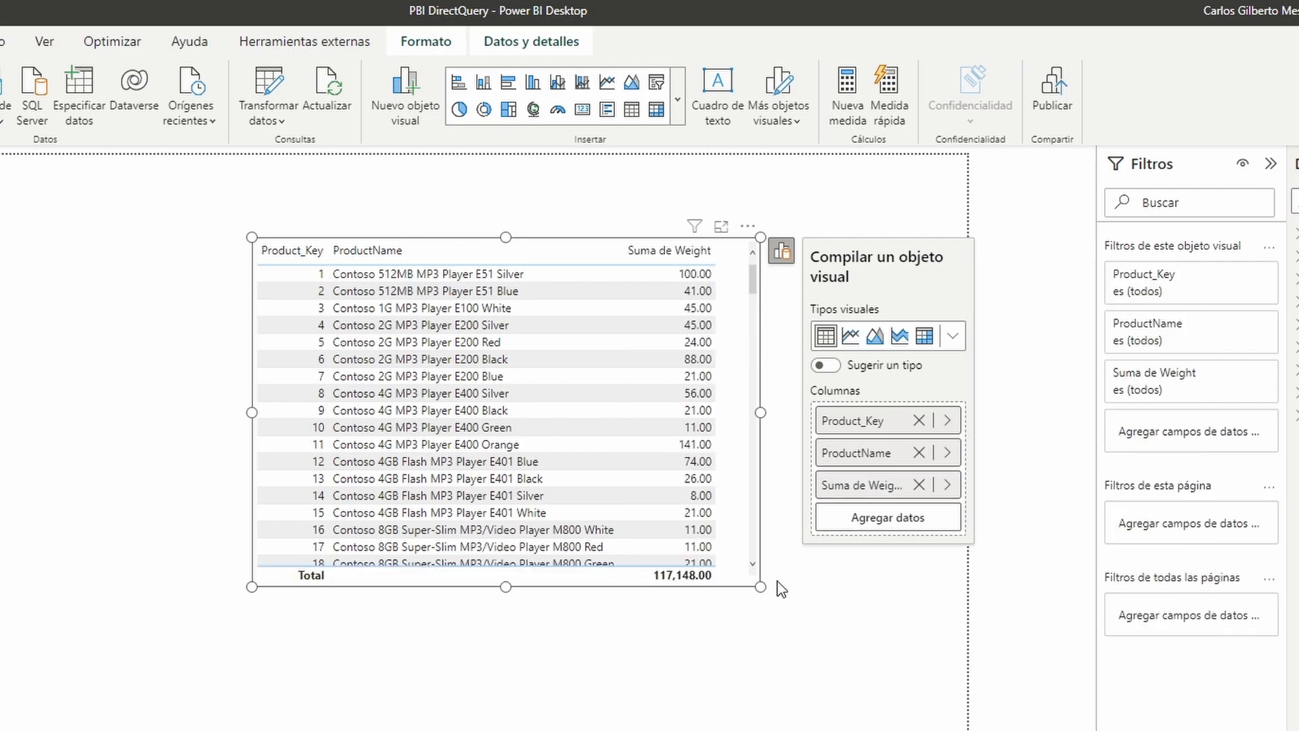
# Enlarge the table visual and set its Weight column to No resumir
pyautogui.moveTo(762, 586); pyautogui.dragTo(864, 704)
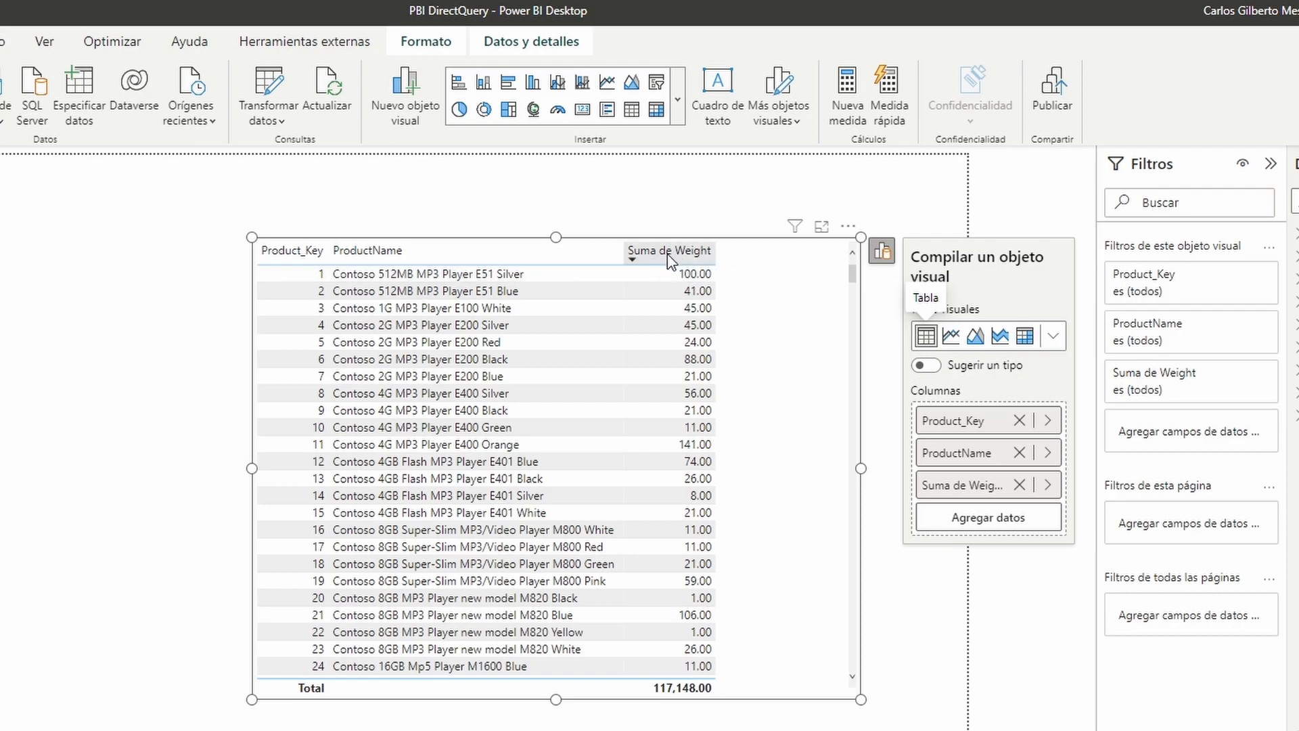
pyautogui.rightClick(962, 486)
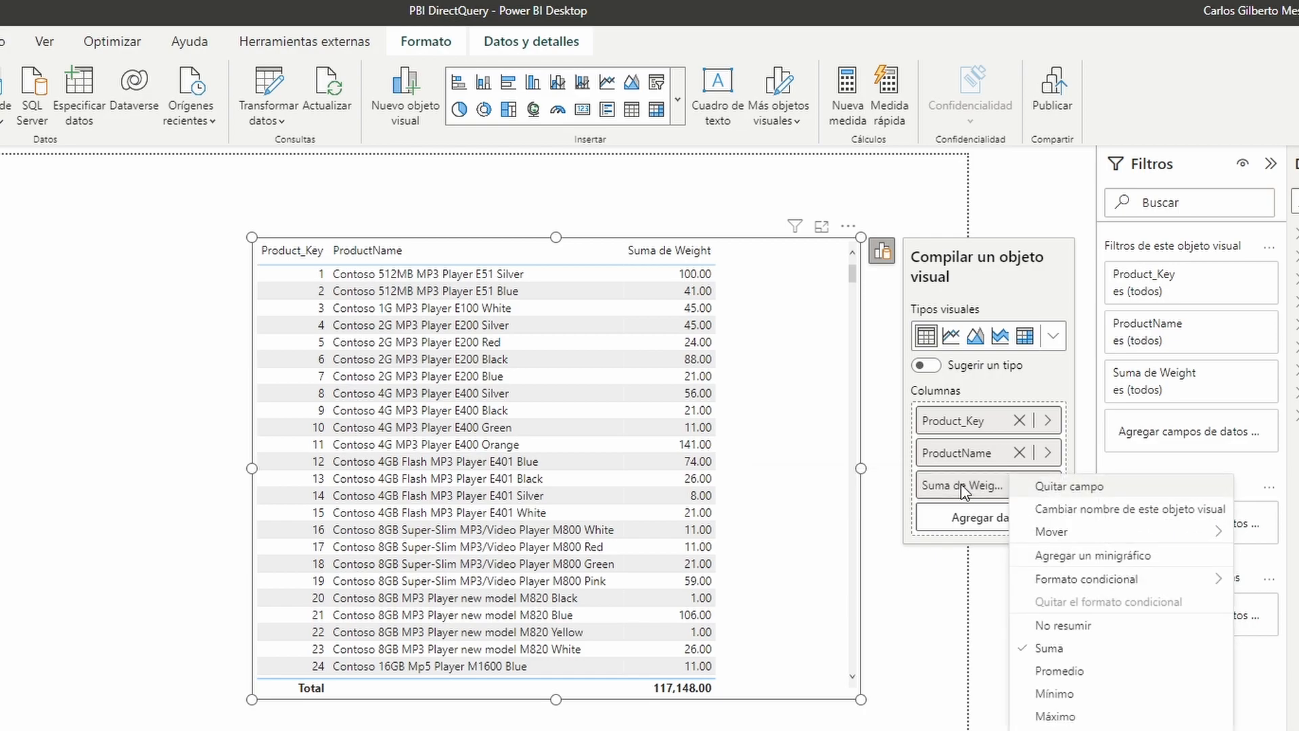
pyautogui.click(1077, 628)
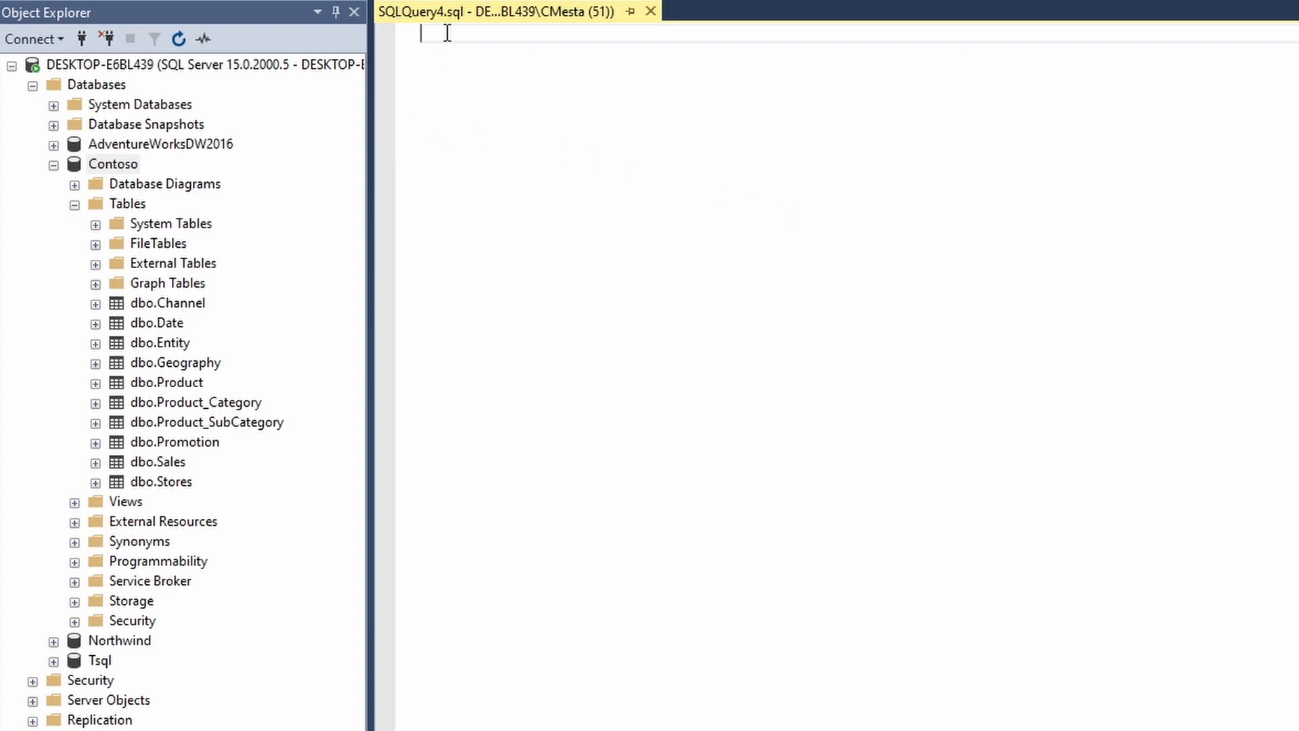
# Switch to SQL Server Management Studio and run the query Select * from [dbo].[Product] on the Contoso database
pyautogui.write('Select * from')
pyautogui.moveTo(163, 386); pyautogui.dragTo(664, 67)
pyautogui.moveTo(728, 40); pyautogui.dragTo(420, 33)
pyautogui.press('F5')
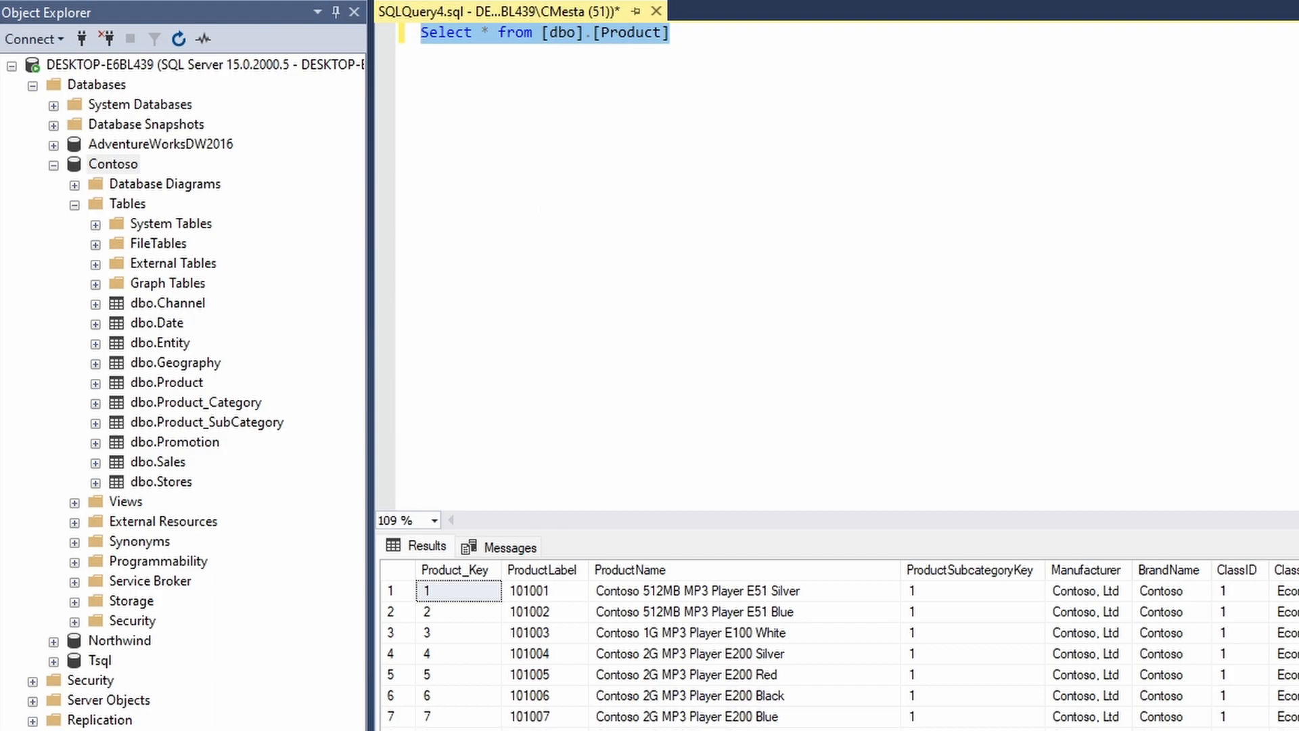
# Locate the Weight column in the Product query results and check the first product's weight
pyautogui.hscroll(5, 1135, 583)
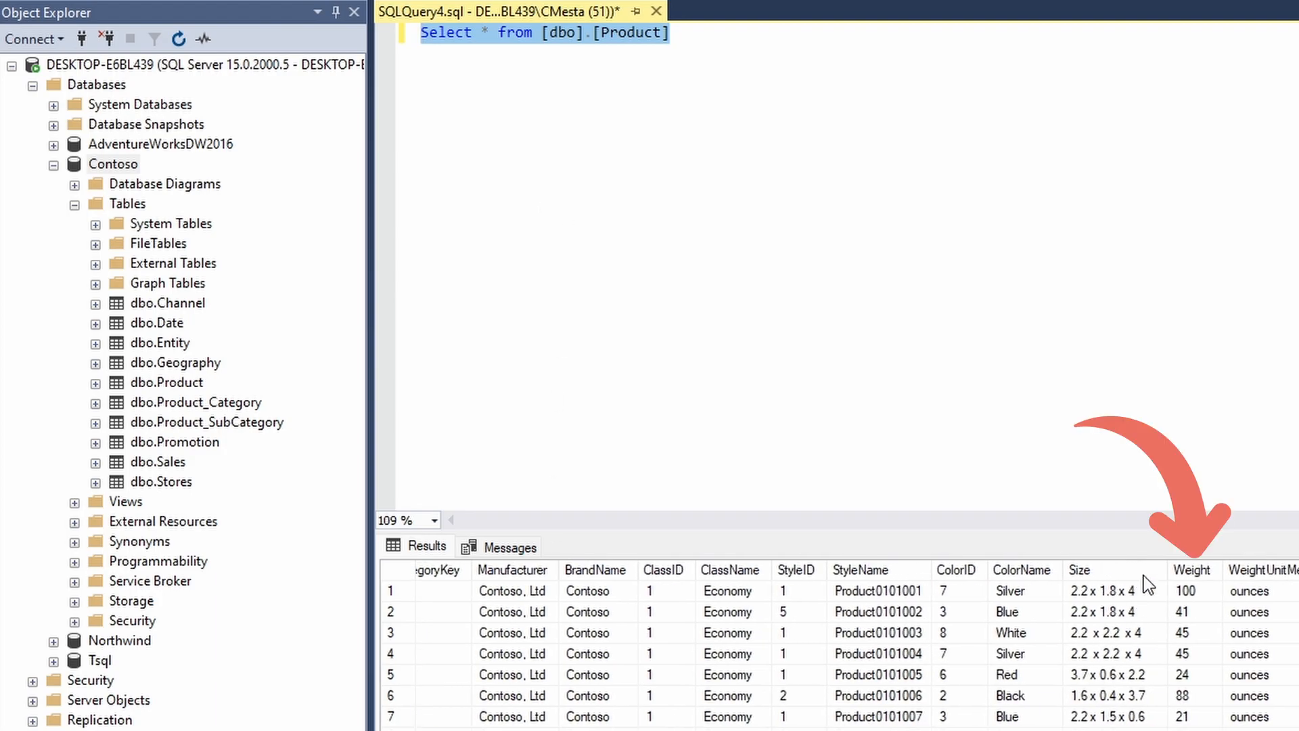
pyautogui.click(1190, 569)
pyautogui.click(1191, 593)
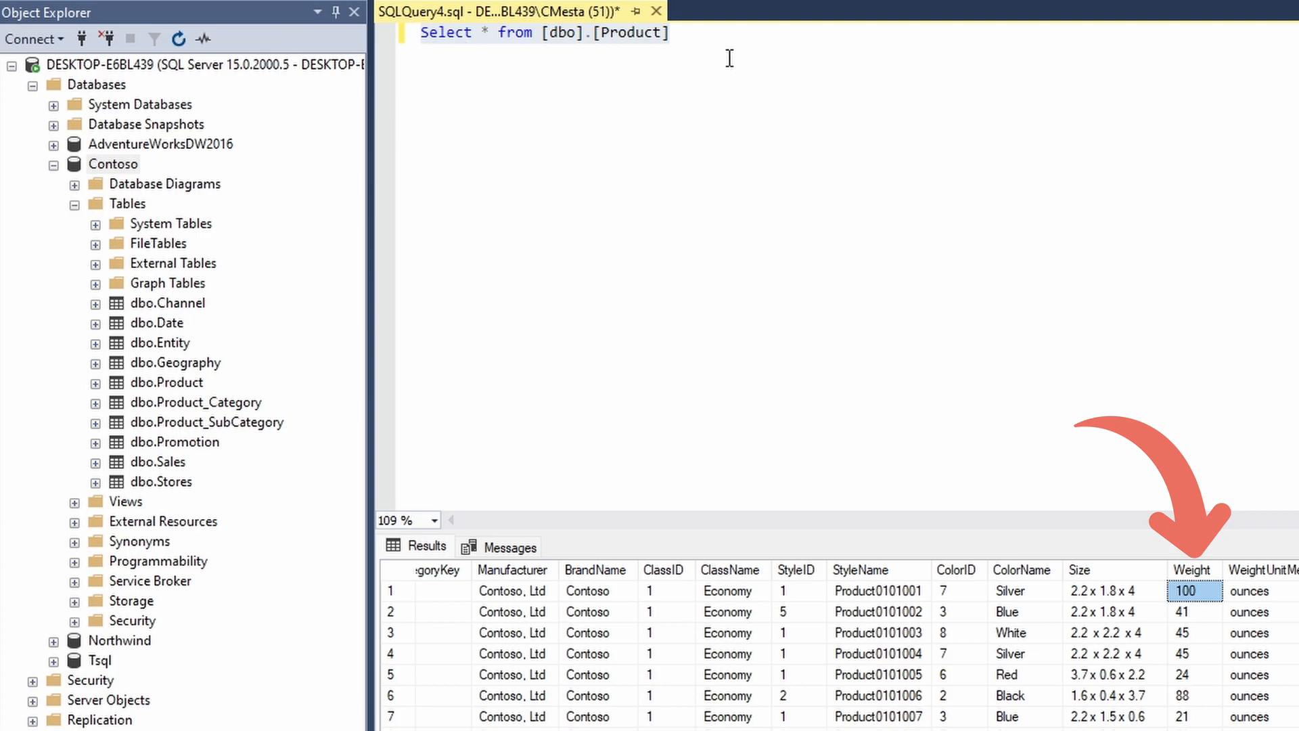
# Below the Product query, write the statement Update Product Set Weight = 50 Where Product_Key=1
pyautogui.click(722, 32)
pyautogui.press('Return')
pyautogui.press('Return')
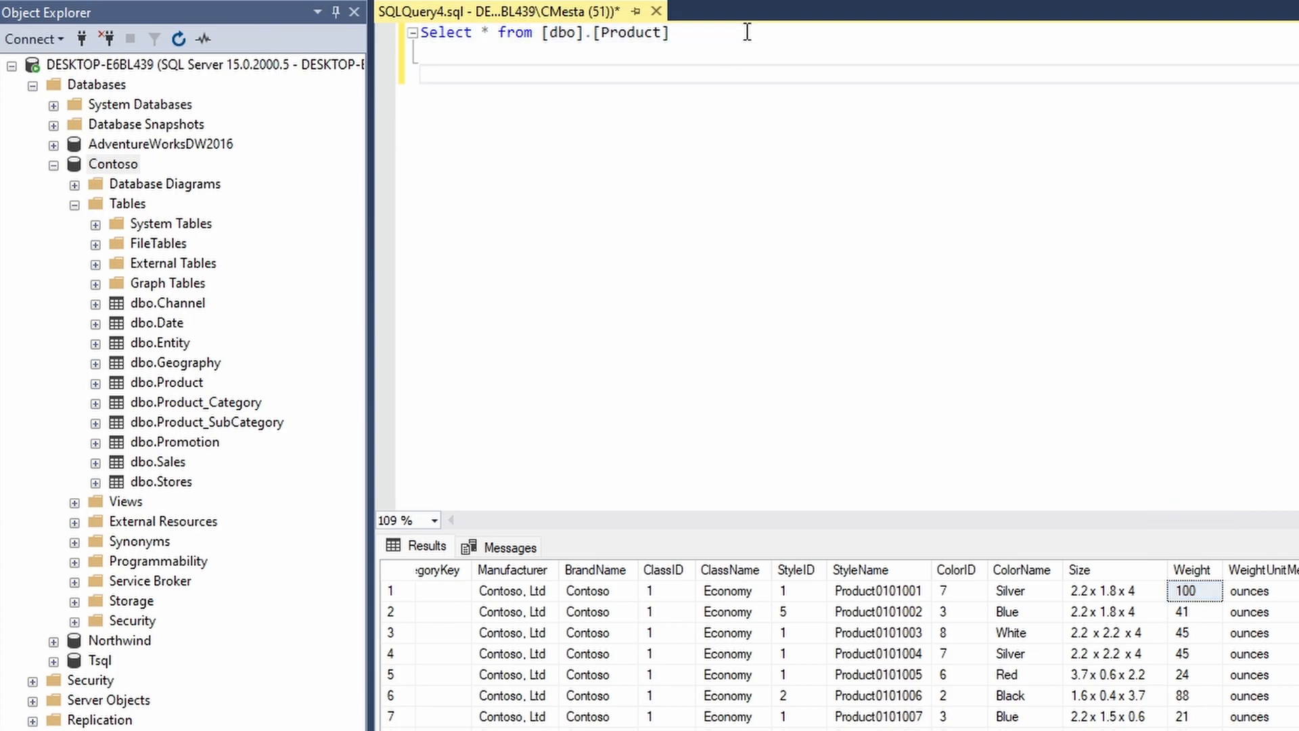
pyautogui.write('Update Prod')
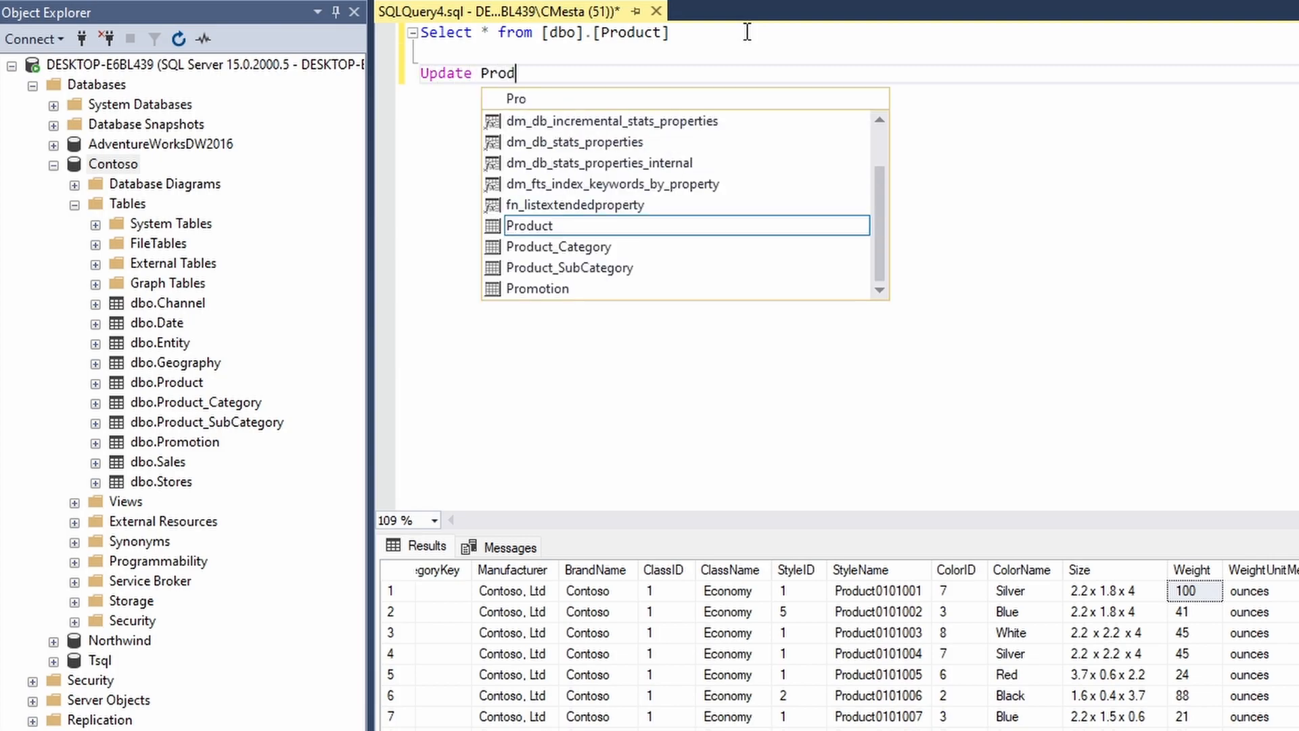
pyautogui.write('uct Set')
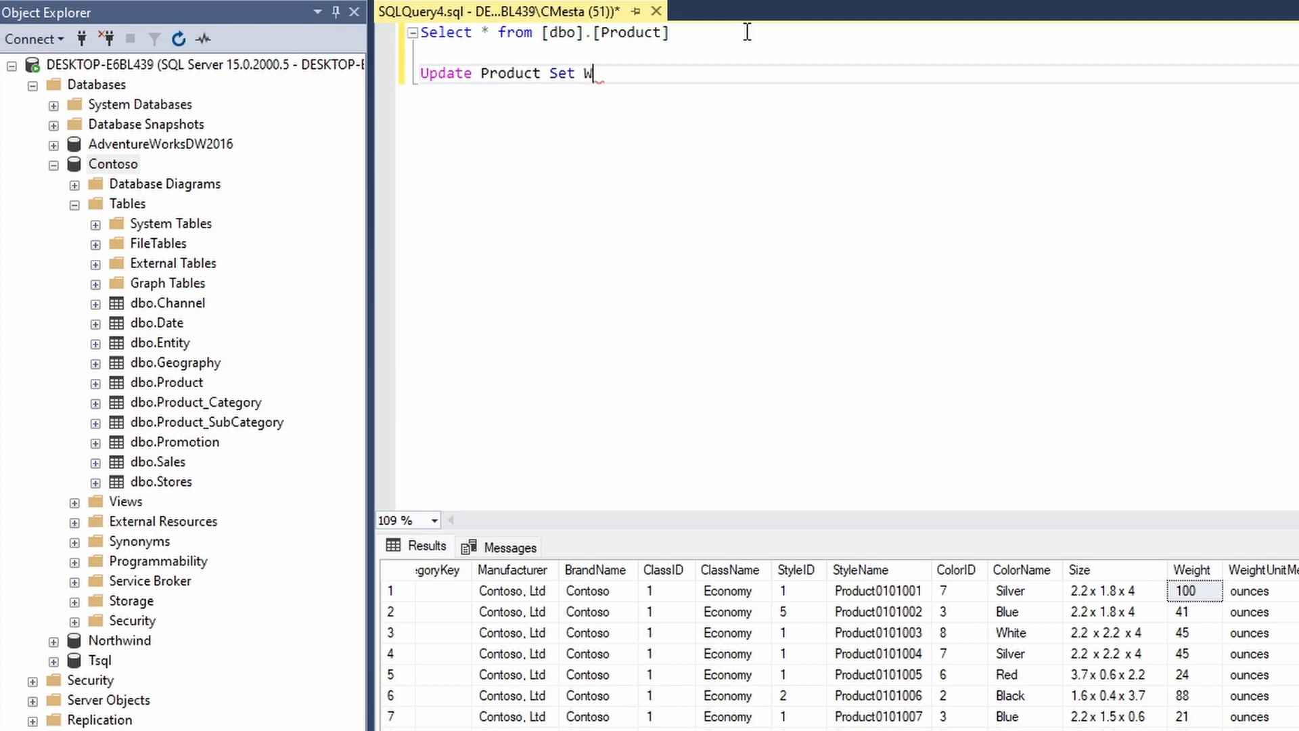
pyautogui.write(' Weight ?')
pyautogui.press('BackSpace')
pyautogui.write('= 50 Where Produc')
pyautogui.press('Down')
pyautogui.press('Down')
pyautogui.press('Down')
pyautogui.press('Tab')
pyautogui.write('=1')
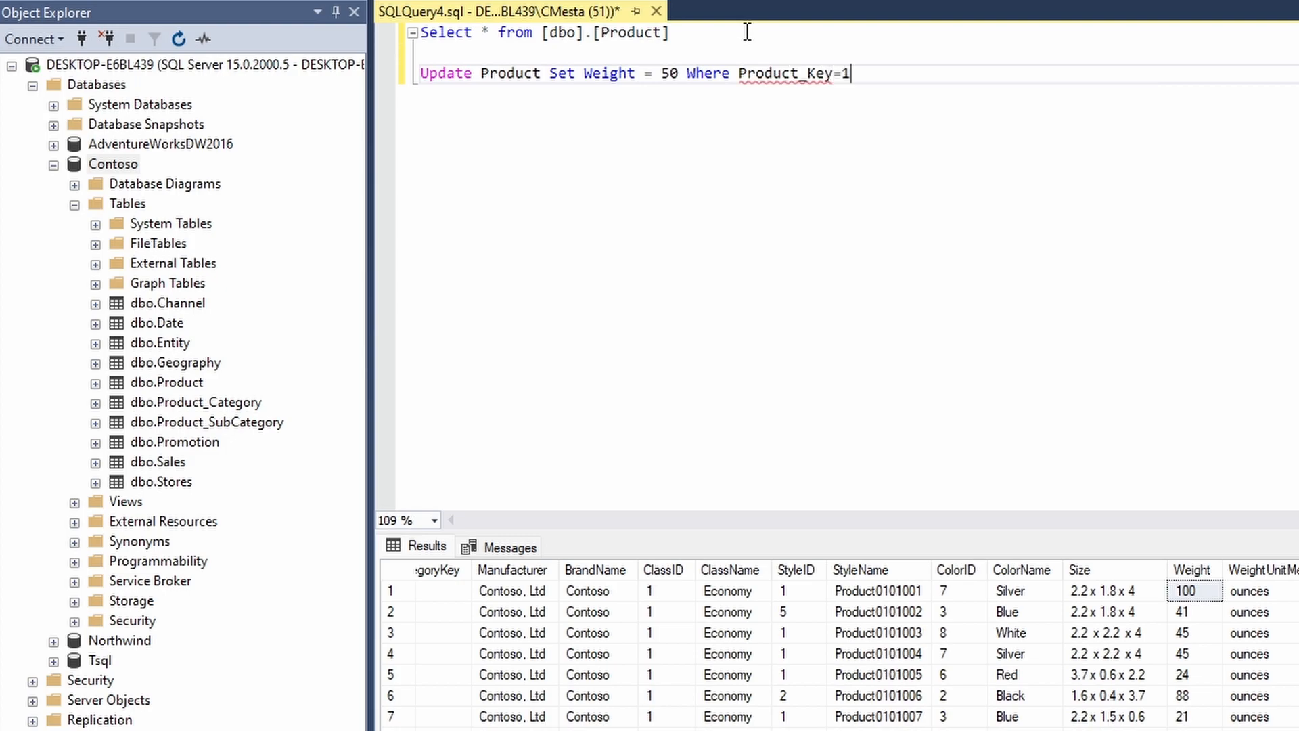
# Run only the Update statement and check its execution message
pyautogui.hotkey('shift', 'Left')
pyautogui.hotkey('shift', 'Left')
pyautogui.hotkey('shift', 'Left')
pyautogui.hotkey('shift', 'Left')
pyautogui.hotkey('shift', 'Left')
pyautogui.hotkey('shift', 'Left')
pyautogui.hotkey('shift', 'Home')
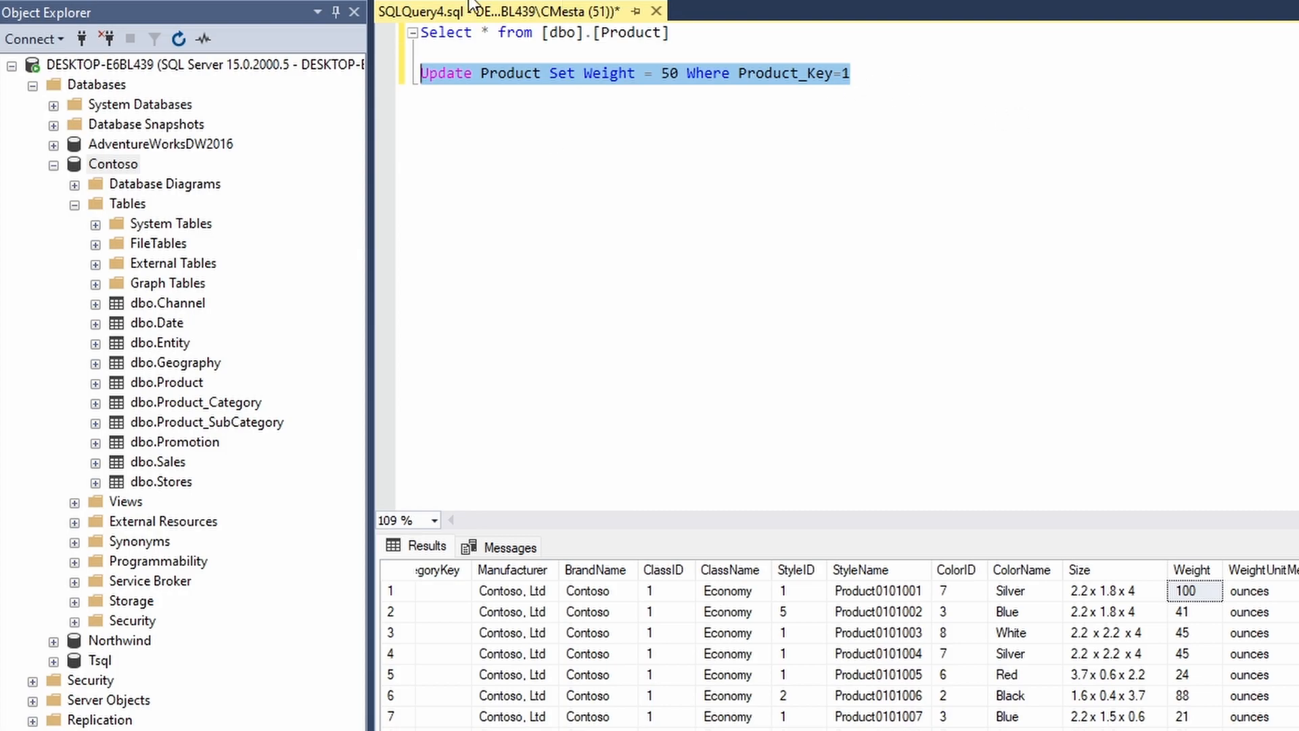
pyautogui.press('F5')
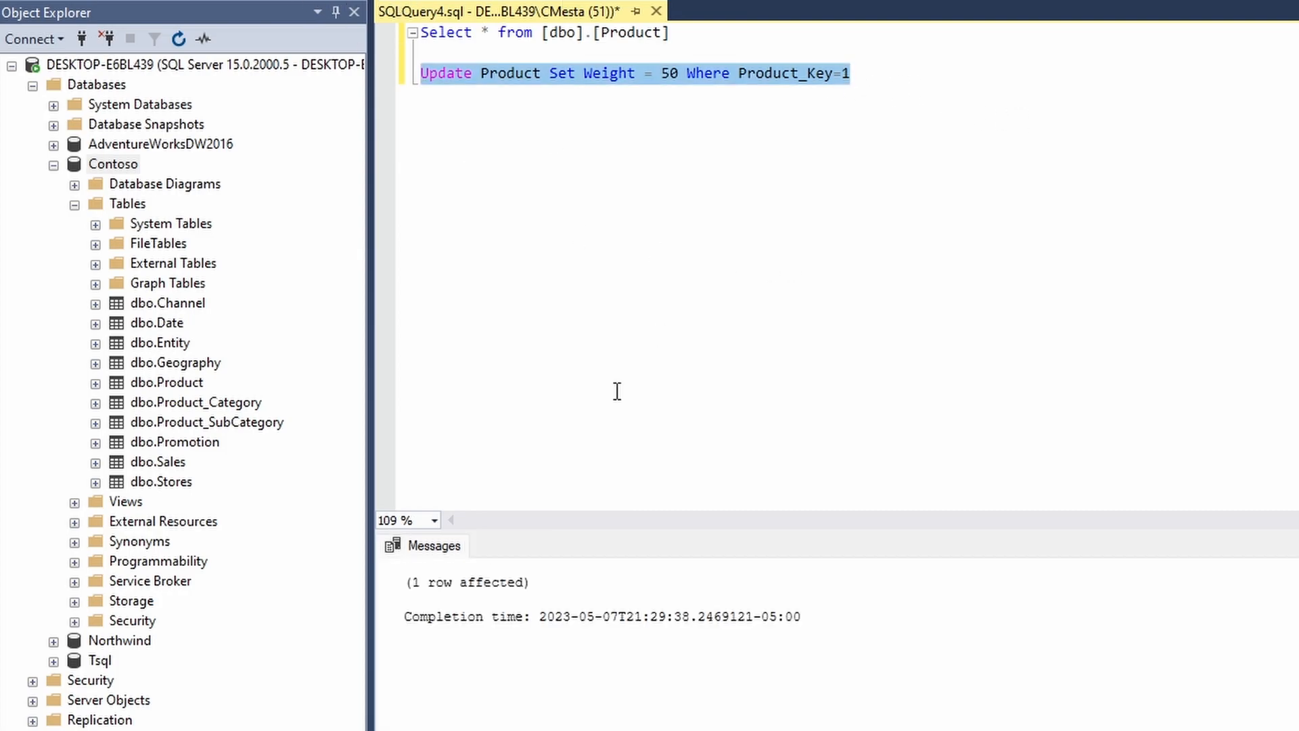
pyautogui.click(377, 593)
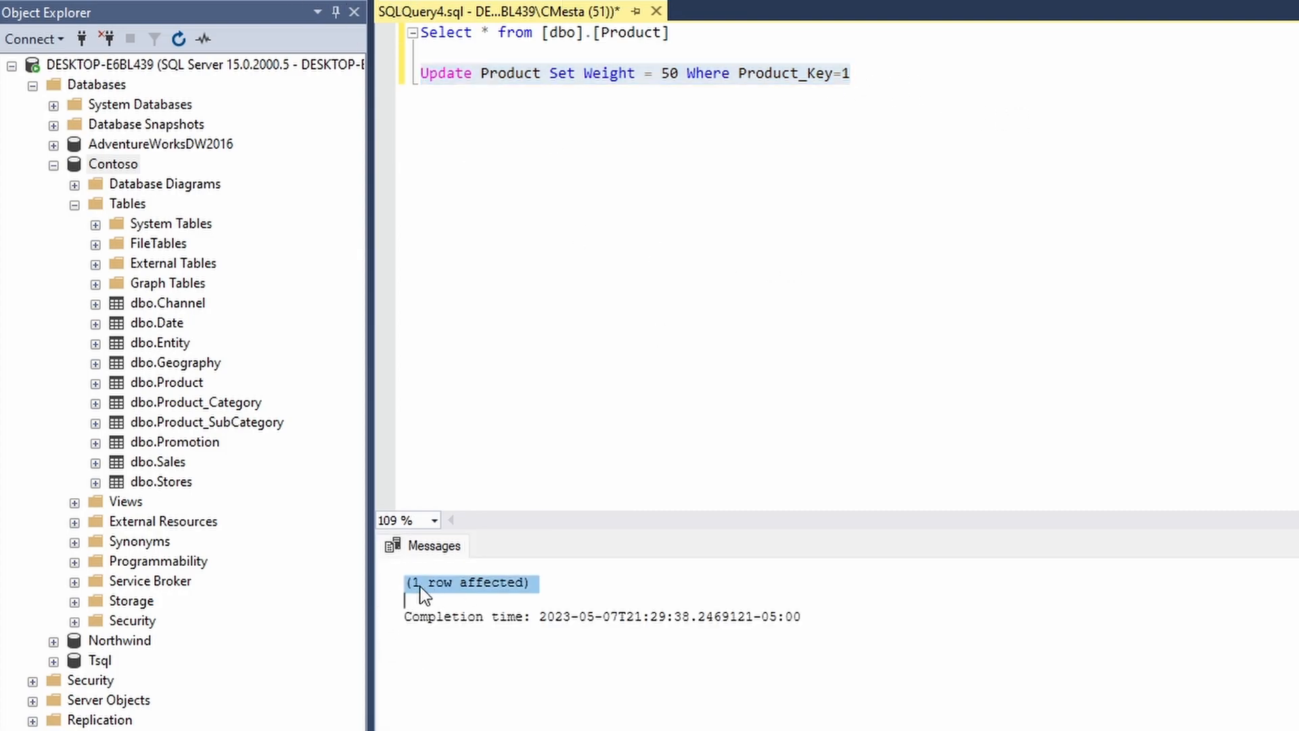
# Run only the Select * from [dbo].[Product] query again and check the first product's Weight
pyautogui.moveTo(678, 34); pyautogui.dragTo(416, 30)
pyautogui.press('F5')
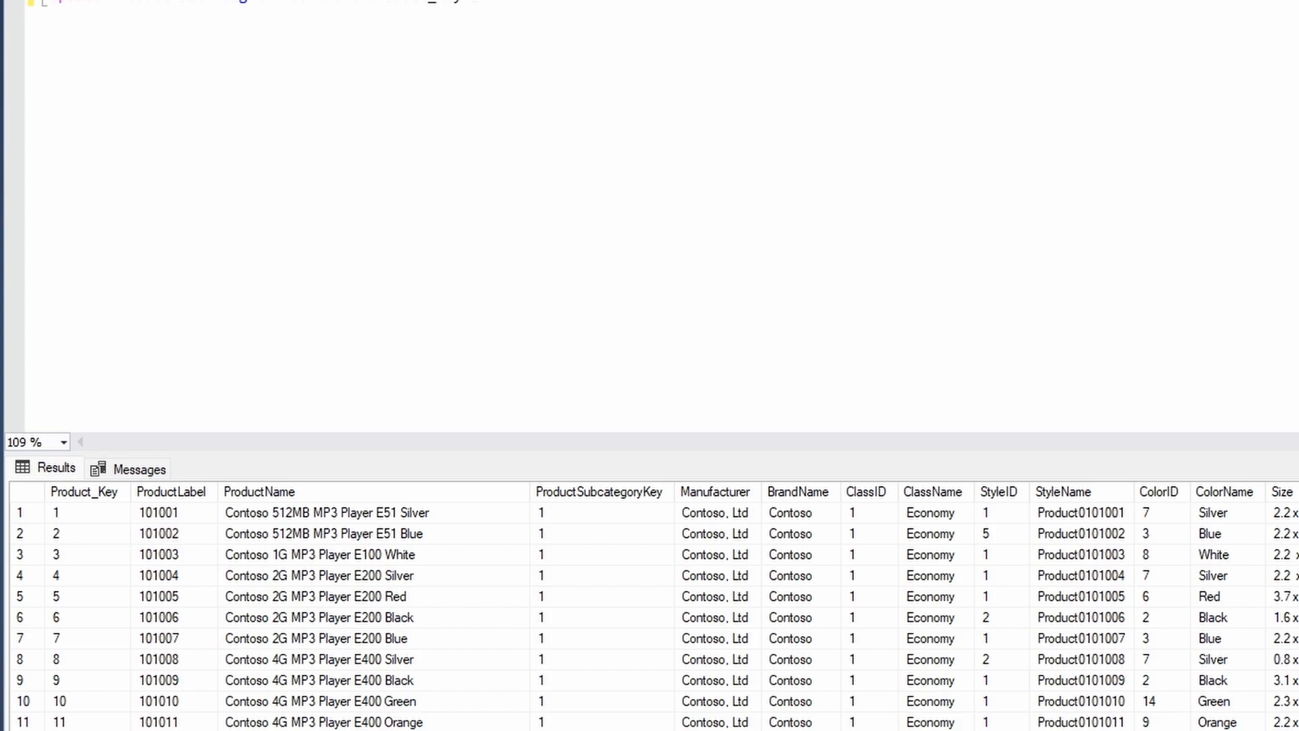
pyautogui.hscroll(5, 654, 606)
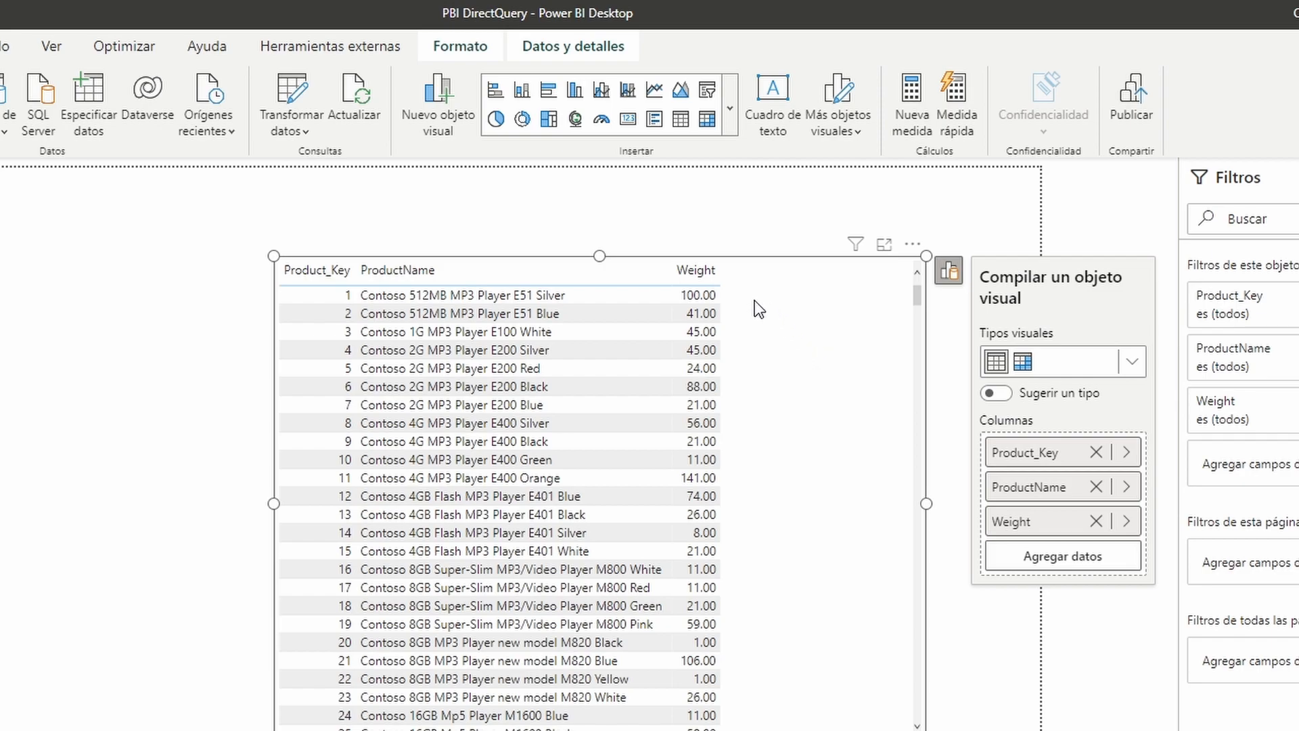
# Compare the first product's weight in the SQL results with the PBI DirectQuery table in Power BI Desktop, and refresh the report there
pyautogui.hotkey('alt', 'Tab')
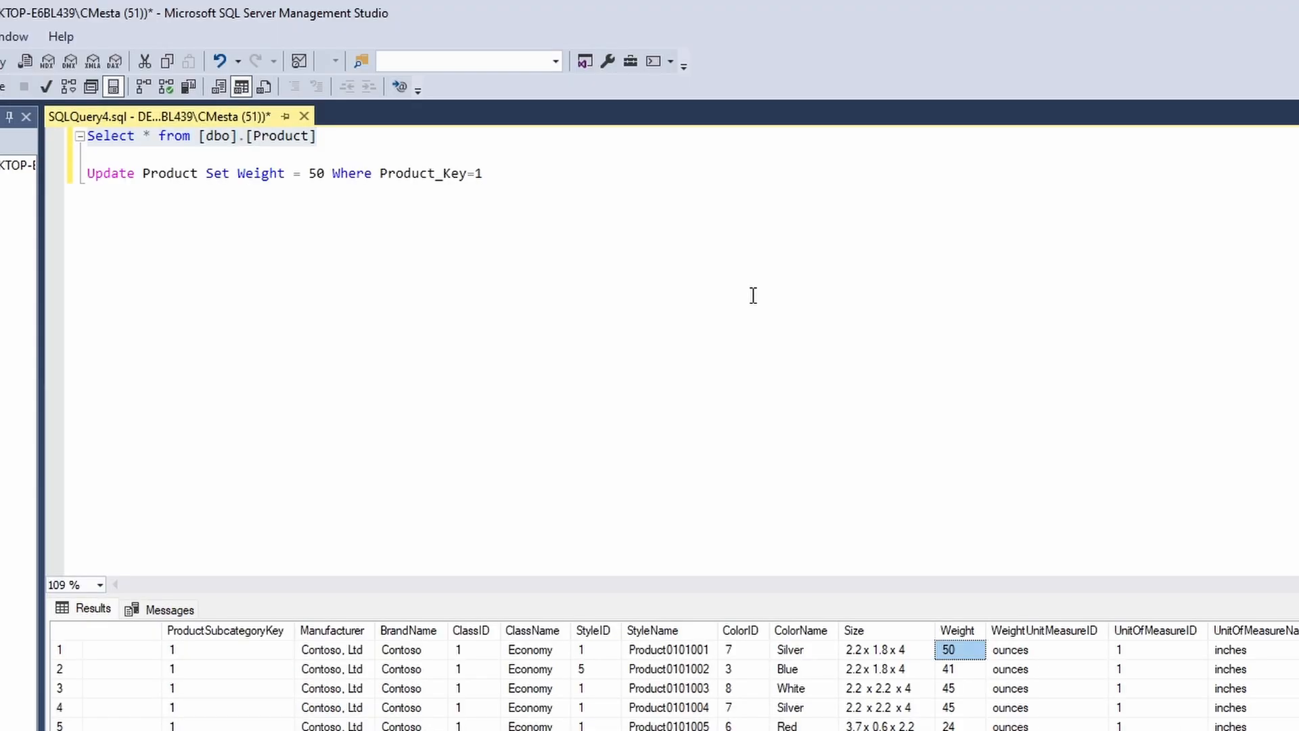
pyautogui.hotkey('alt', 'Tab')
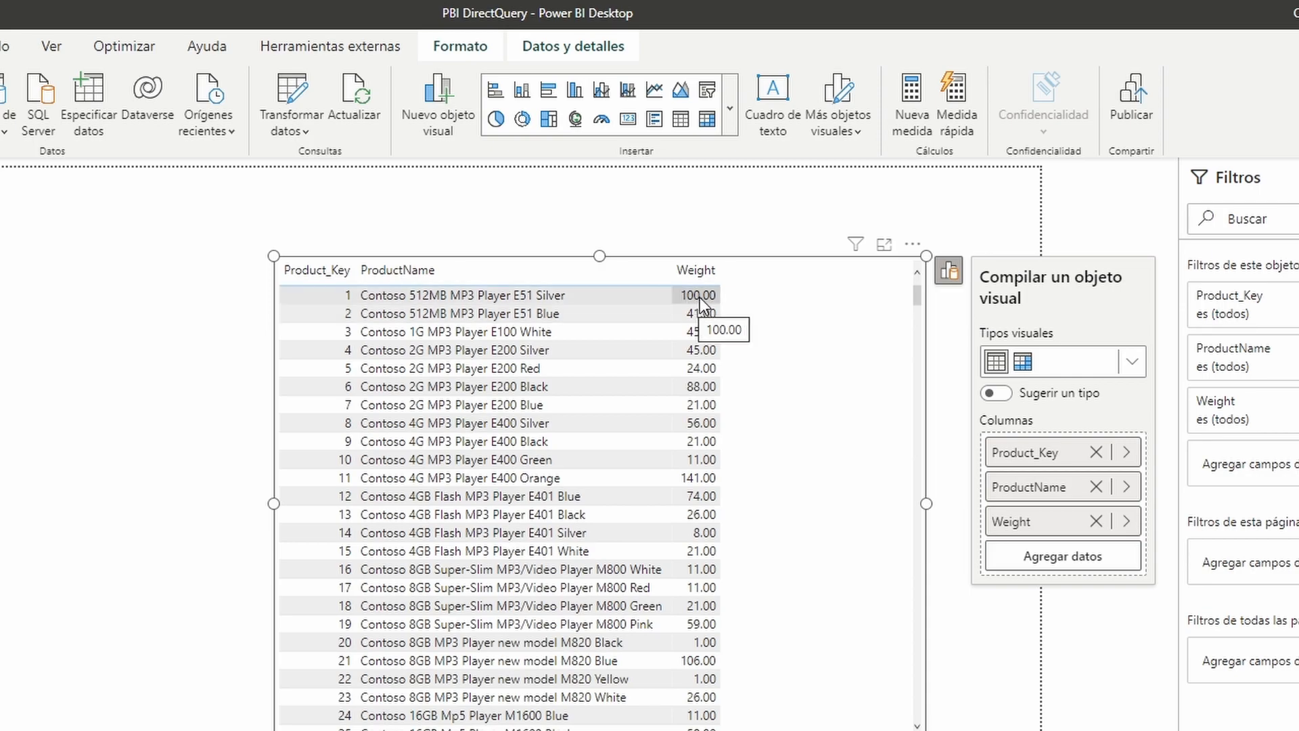
pyautogui.click(359, 107)
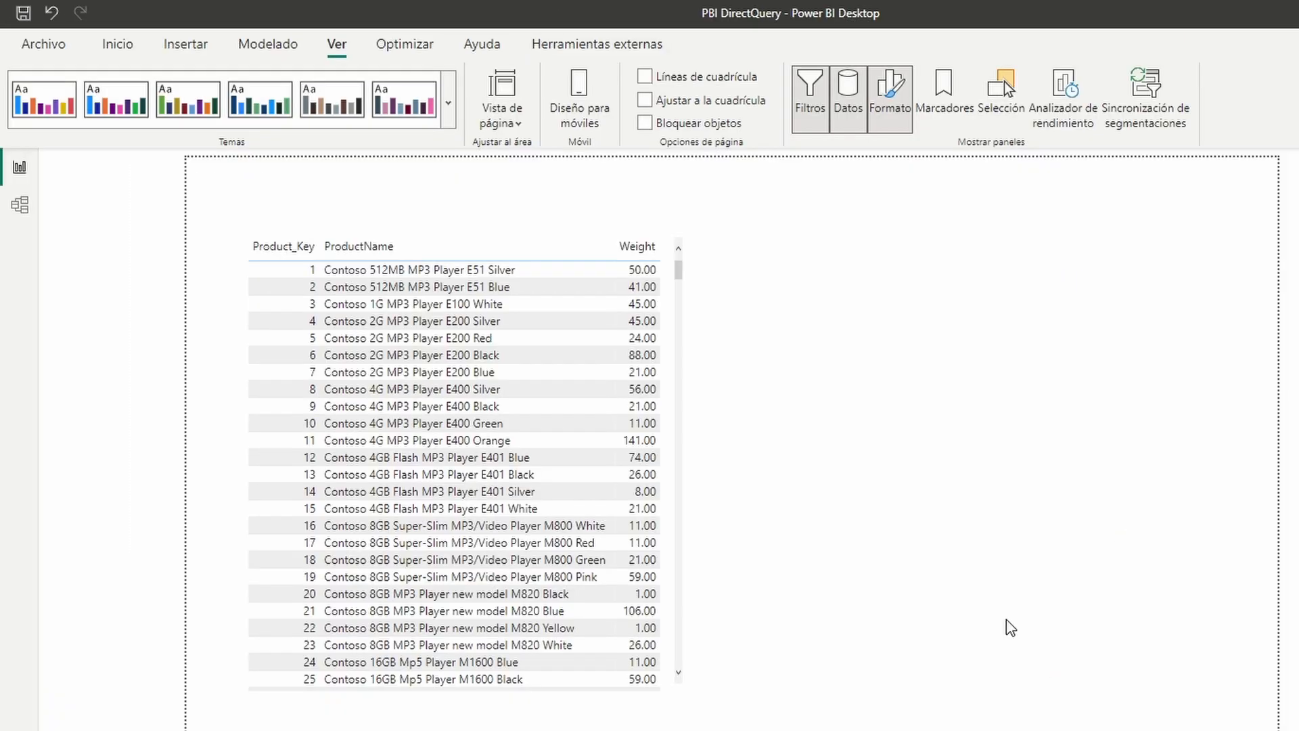
# Insert a slicer beside the product table and fill it with the Año field from the Date table
pyautogui.click(117, 43)
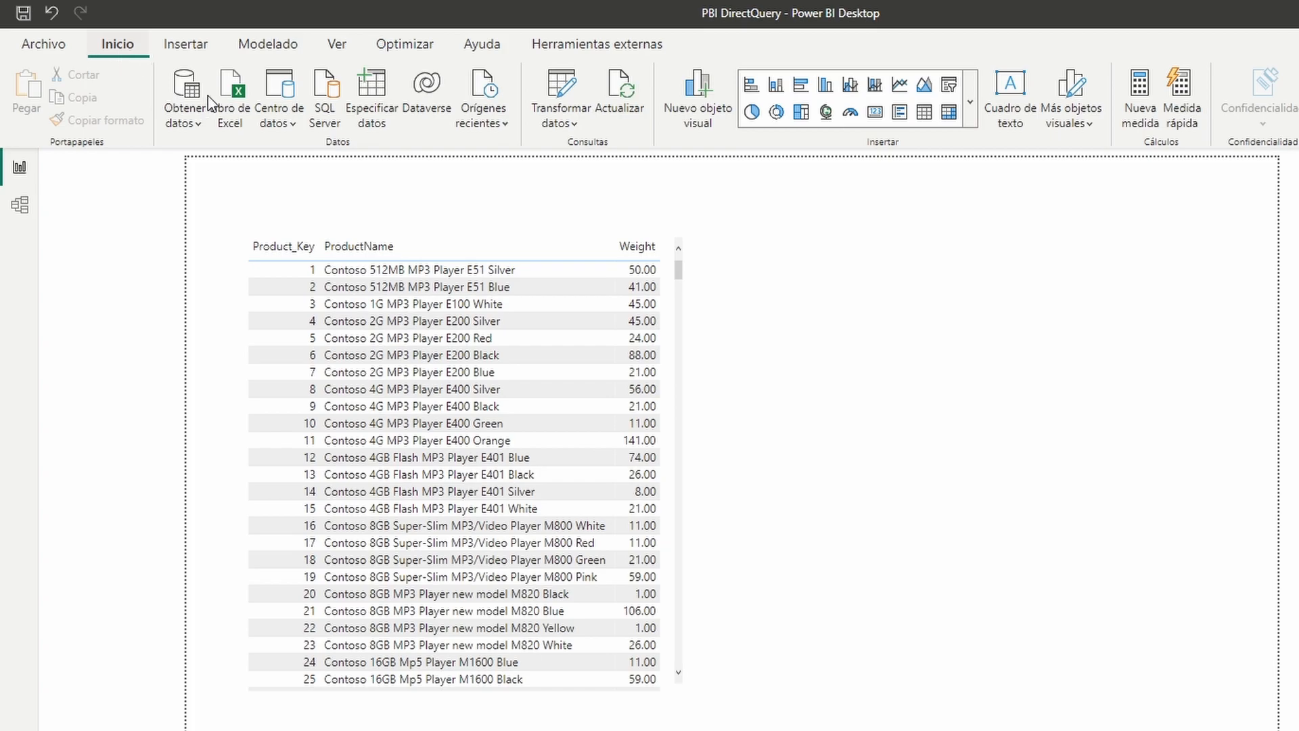
pyautogui.click(949, 84)
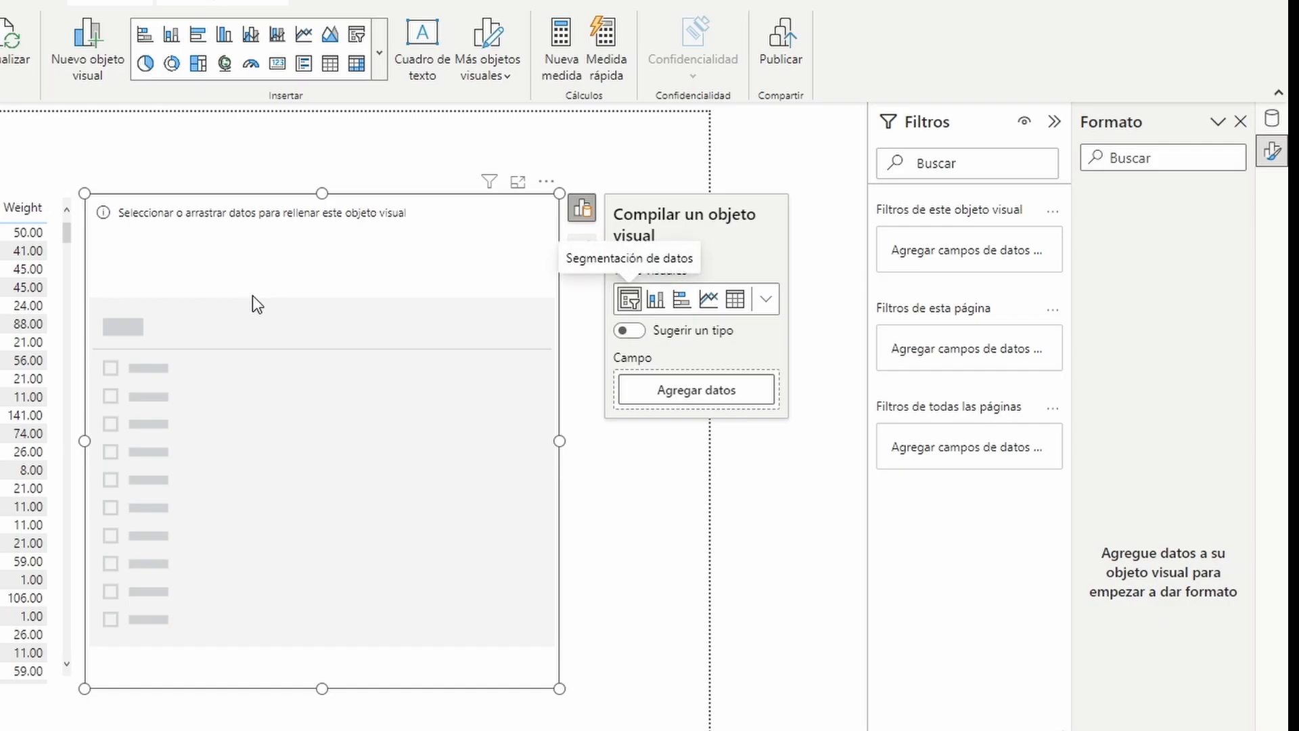
pyautogui.click(1272, 119)
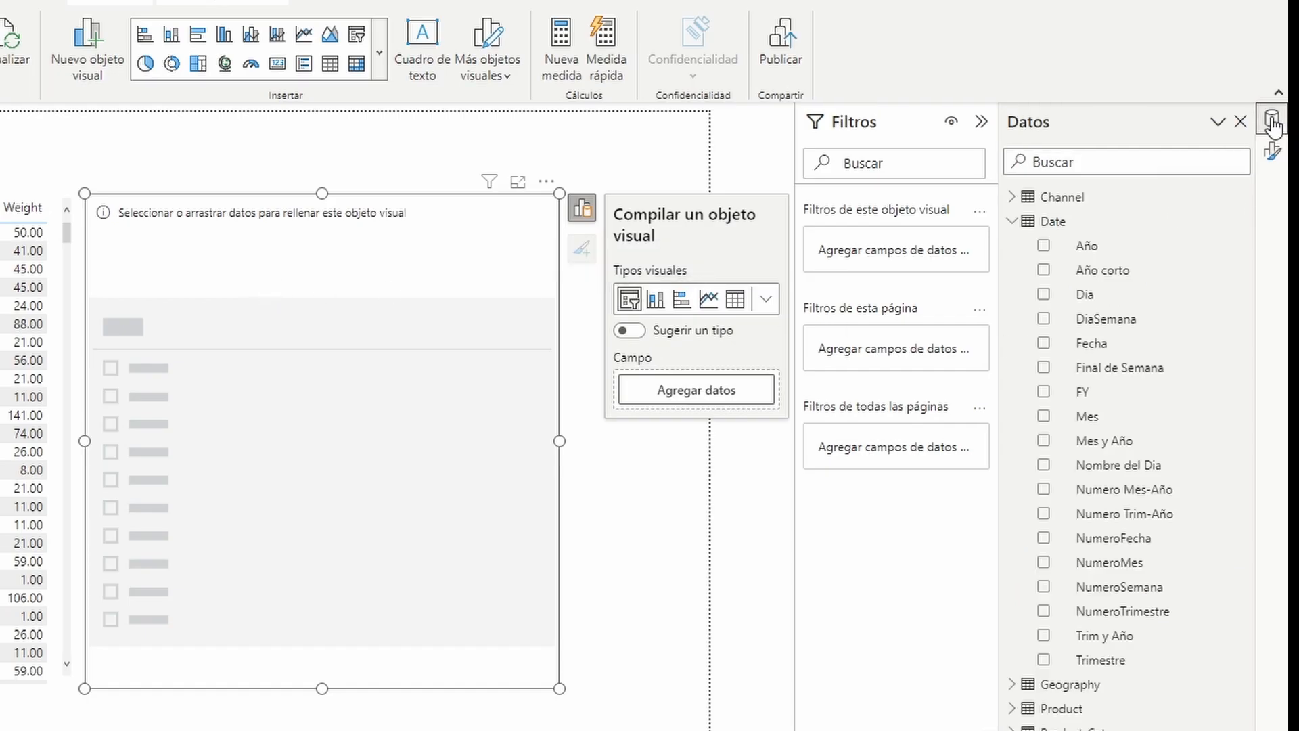
pyautogui.click(1043, 245)
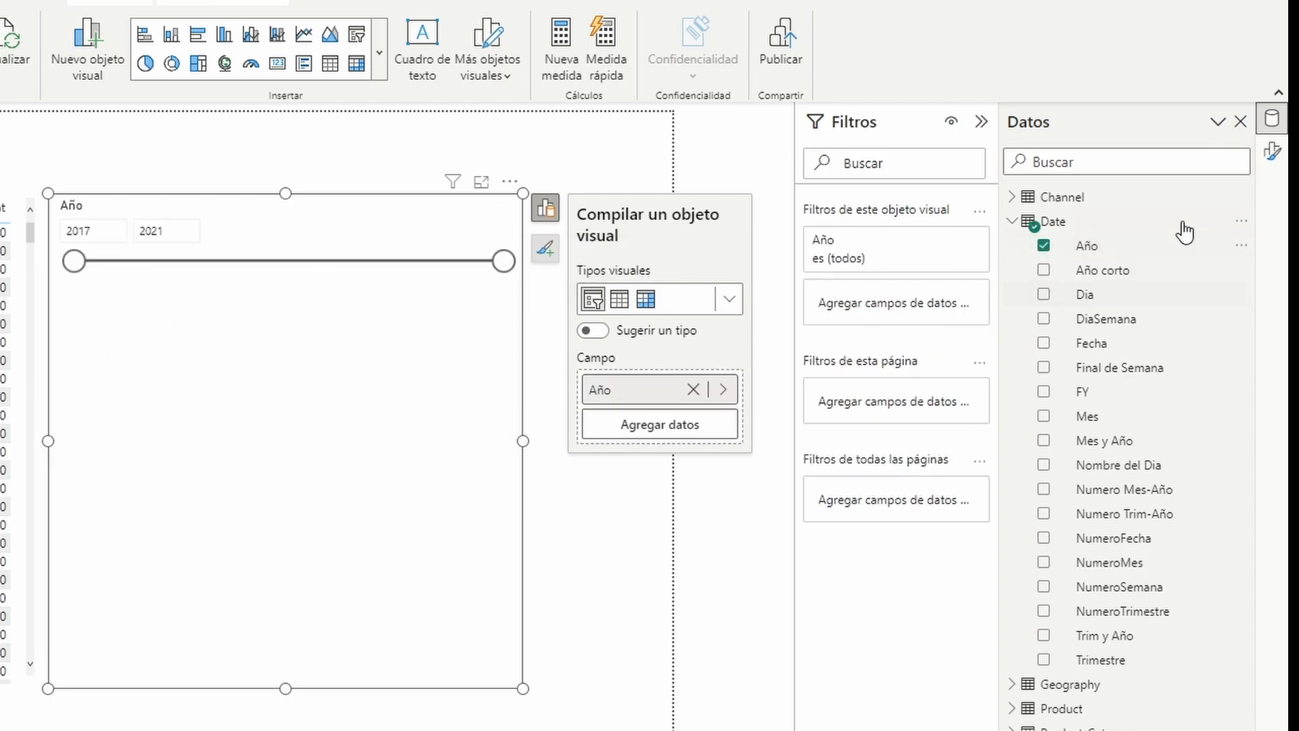
# Set the Año slicer's style to Lista vertical and shrink it to fit its list of years
pyautogui.click(1272, 151)
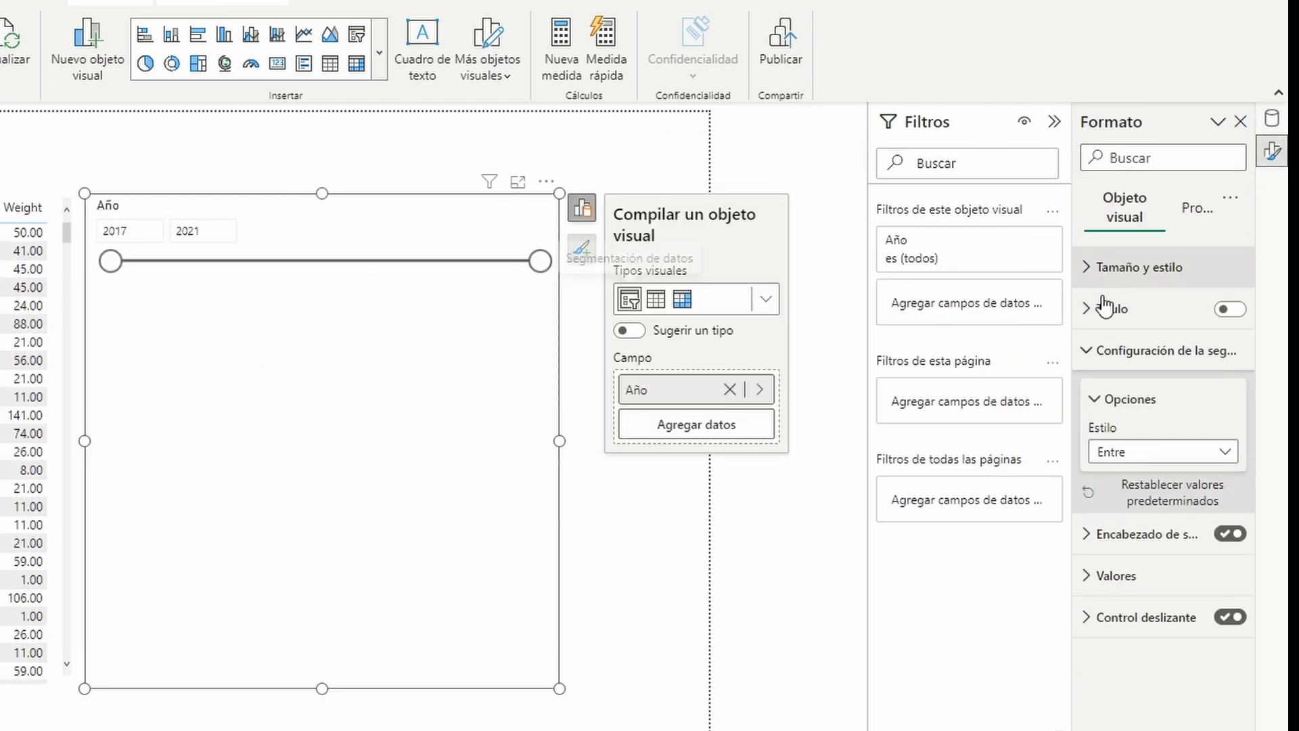
pyautogui.click(1157, 452)
pyautogui.click(1127, 477)
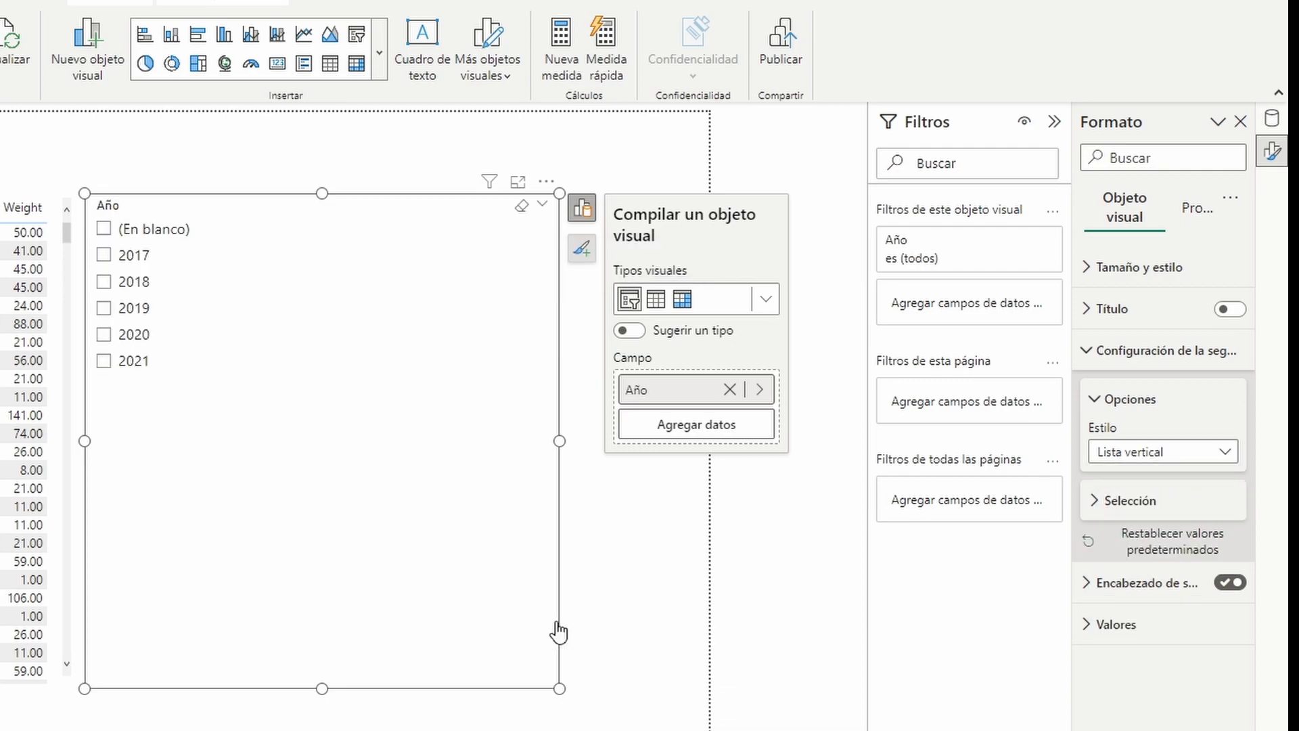
pyautogui.moveTo(558, 690); pyautogui.dragTo(201, 467)
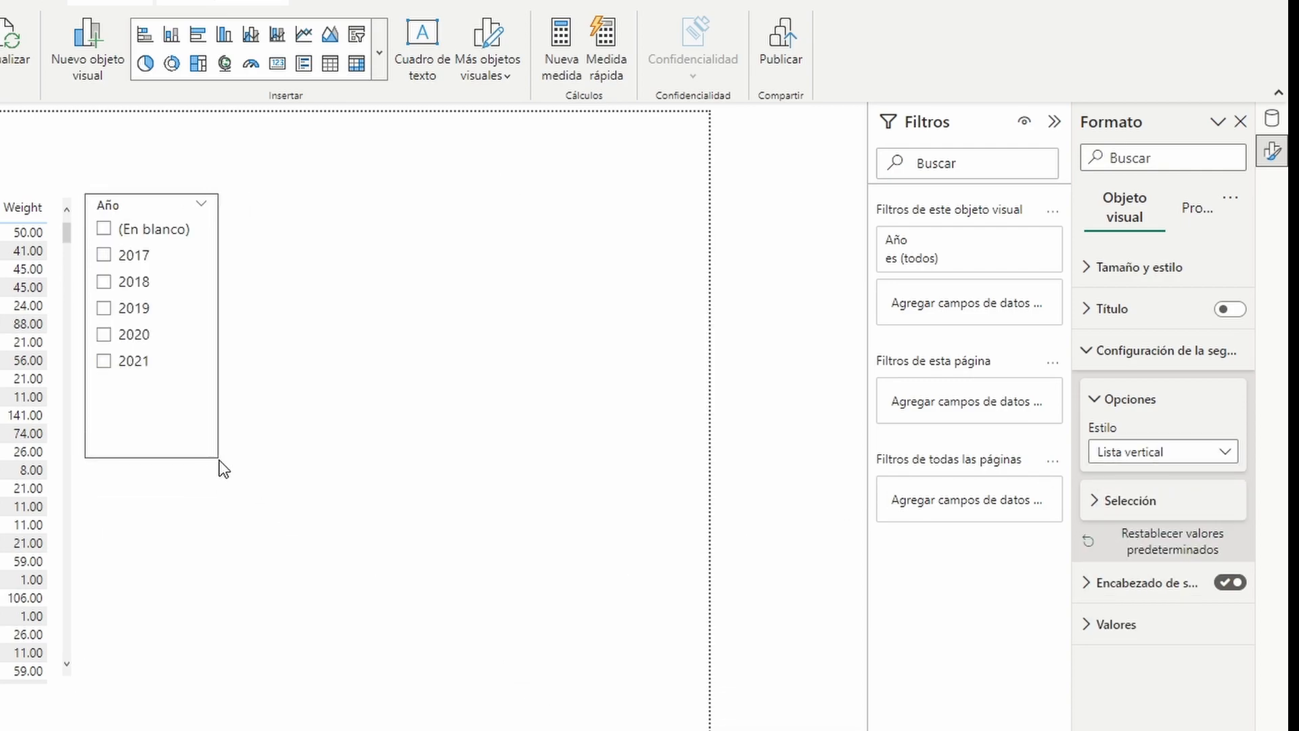
pyautogui.click(551, 318)
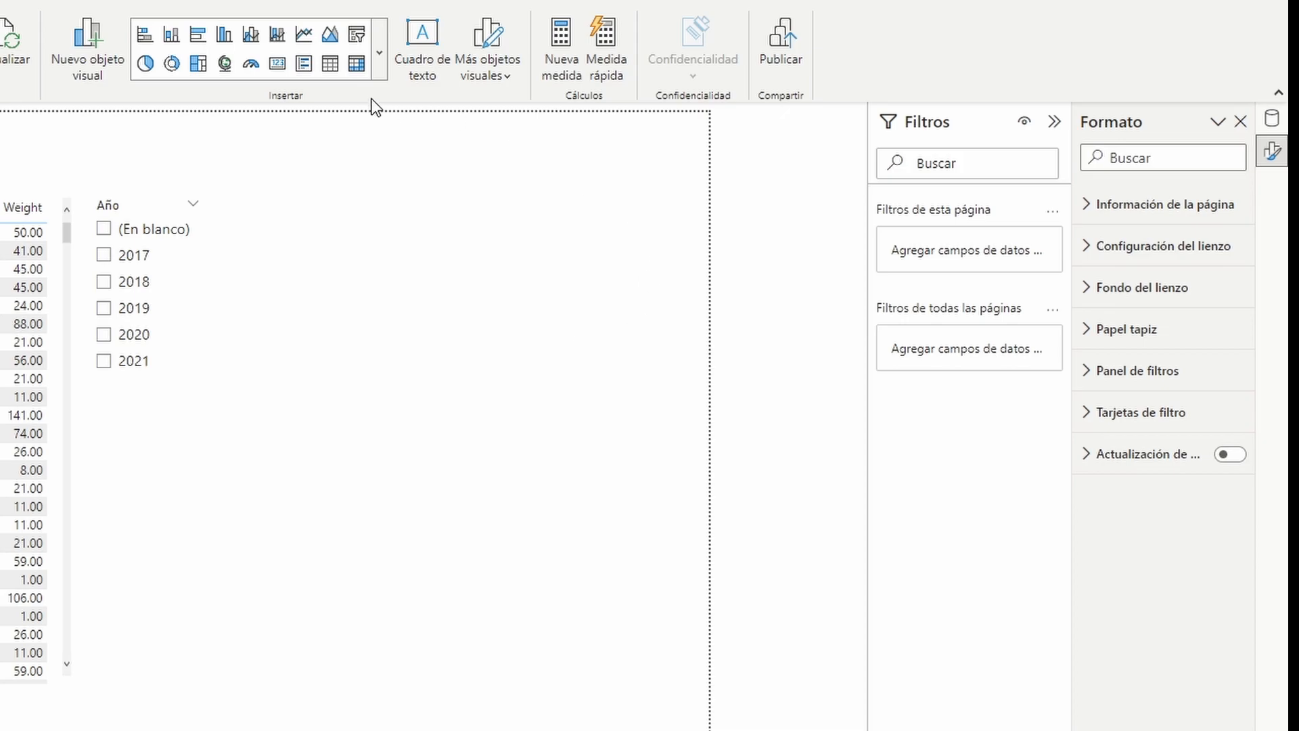
# Insert a new table visual, place it beside the Año slicer and extend it downward
pyautogui.click(335, 67)
pyautogui.moveTo(350, 500); pyautogui.dragTo(496, 242)
pyautogui.moveTo(475, 428); pyautogui.dragTo(501, 728)
# Add SalesKey and SalesAmount from the Sales table to the new table visual, with SalesKey set to No resumir
pyautogui.click(1273, 120)
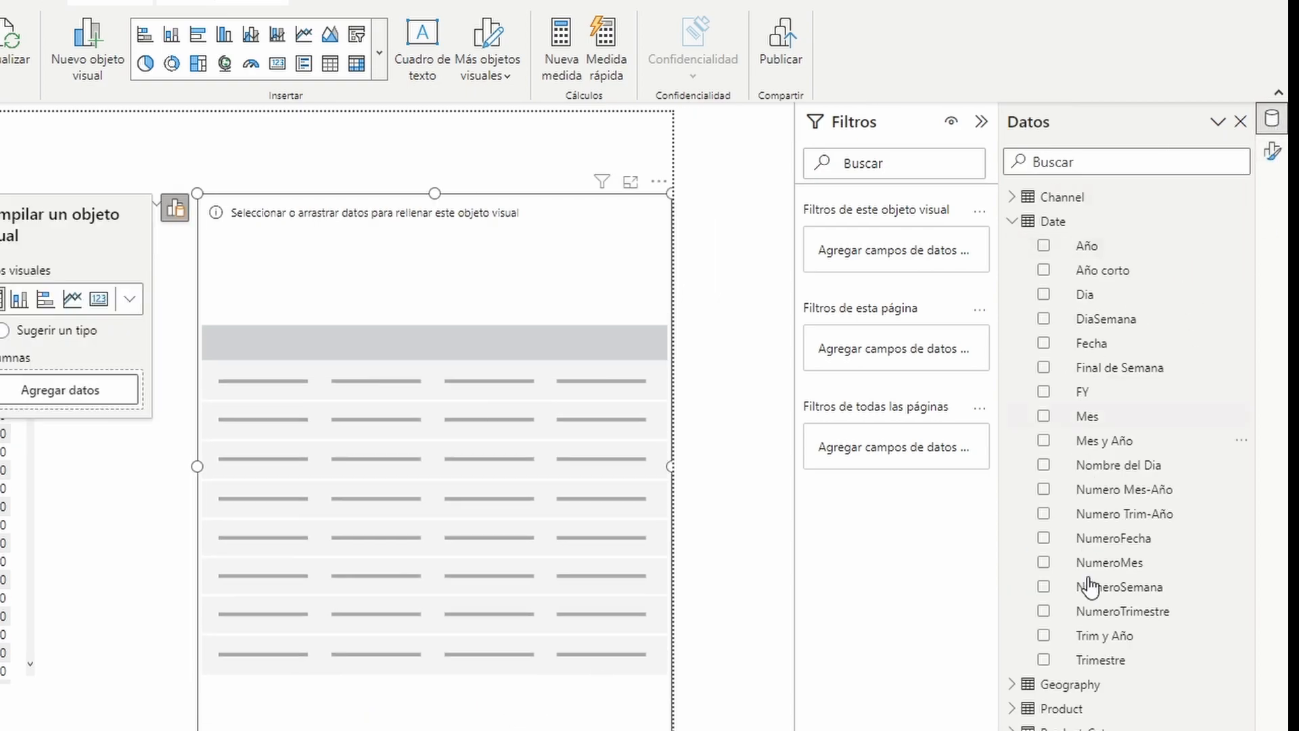
pyautogui.click(1012, 221)
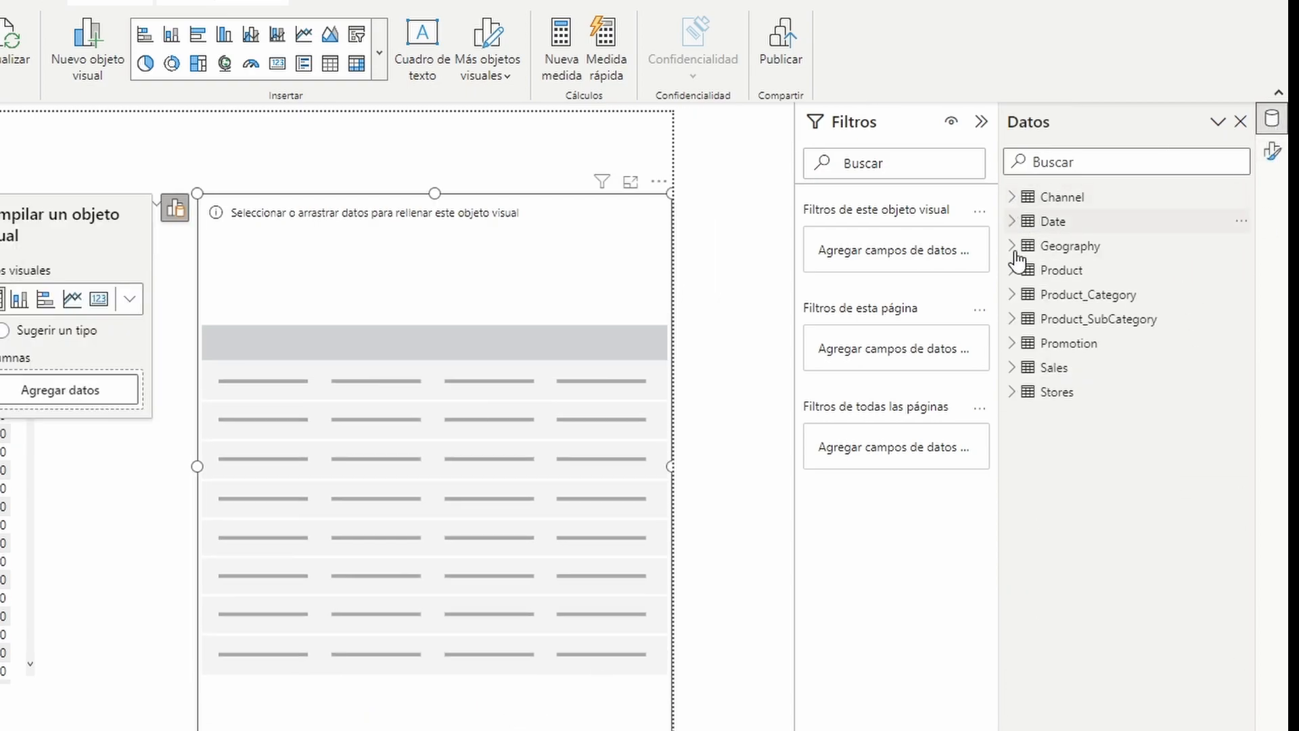
pyautogui.click(1012, 367)
pyautogui.click(1044, 684)
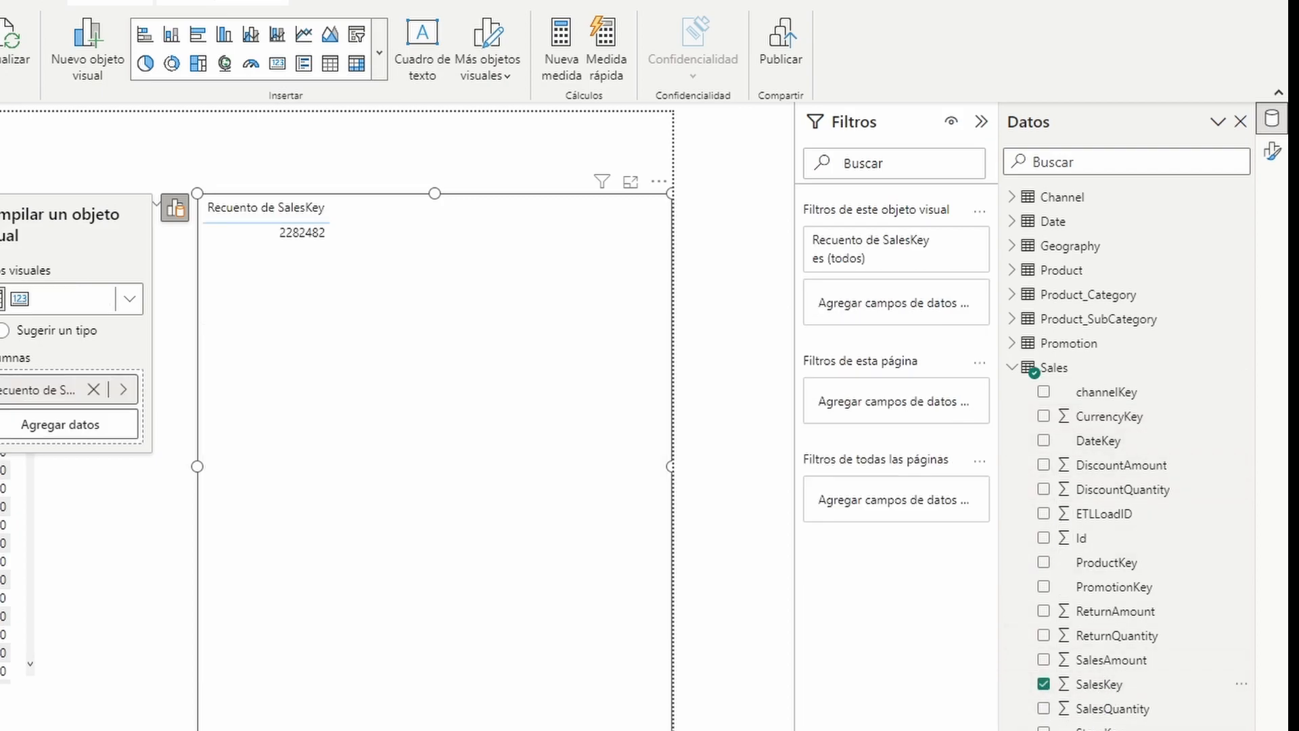
pyautogui.click(1043, 661)
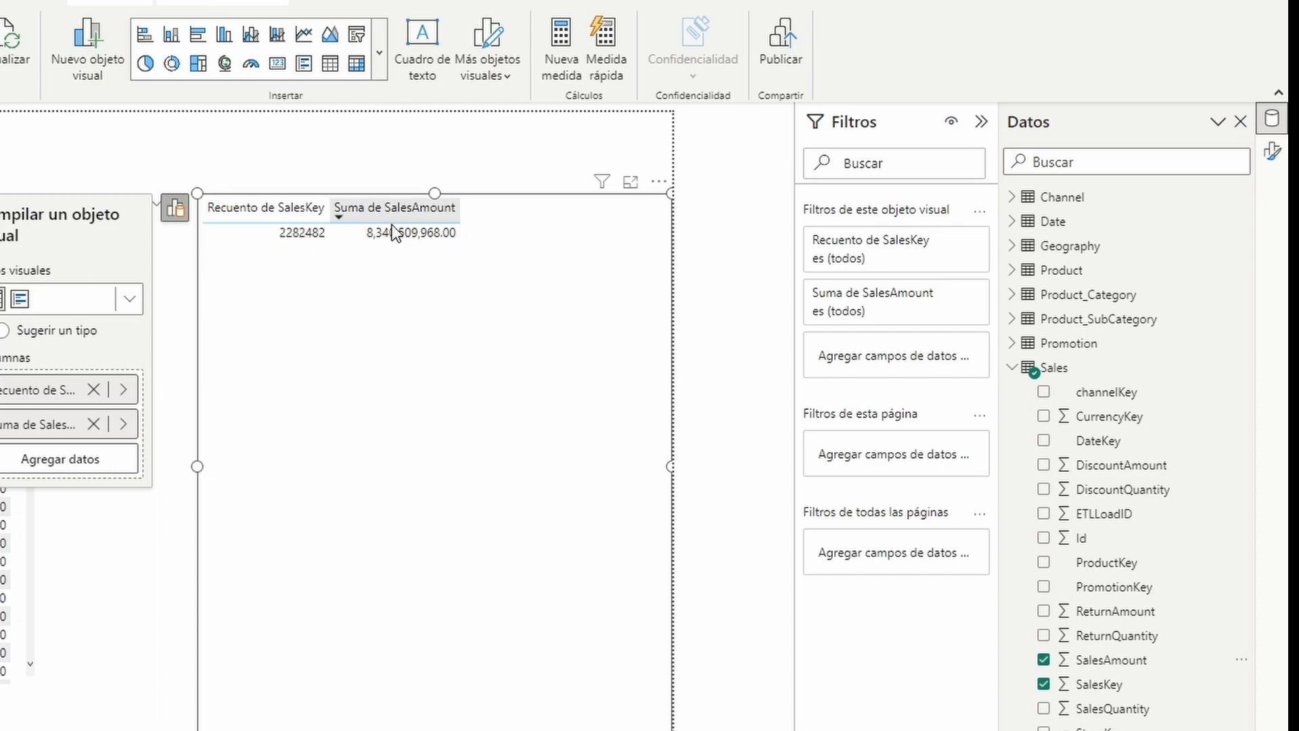
pyautogui.rightClick(46, 401)
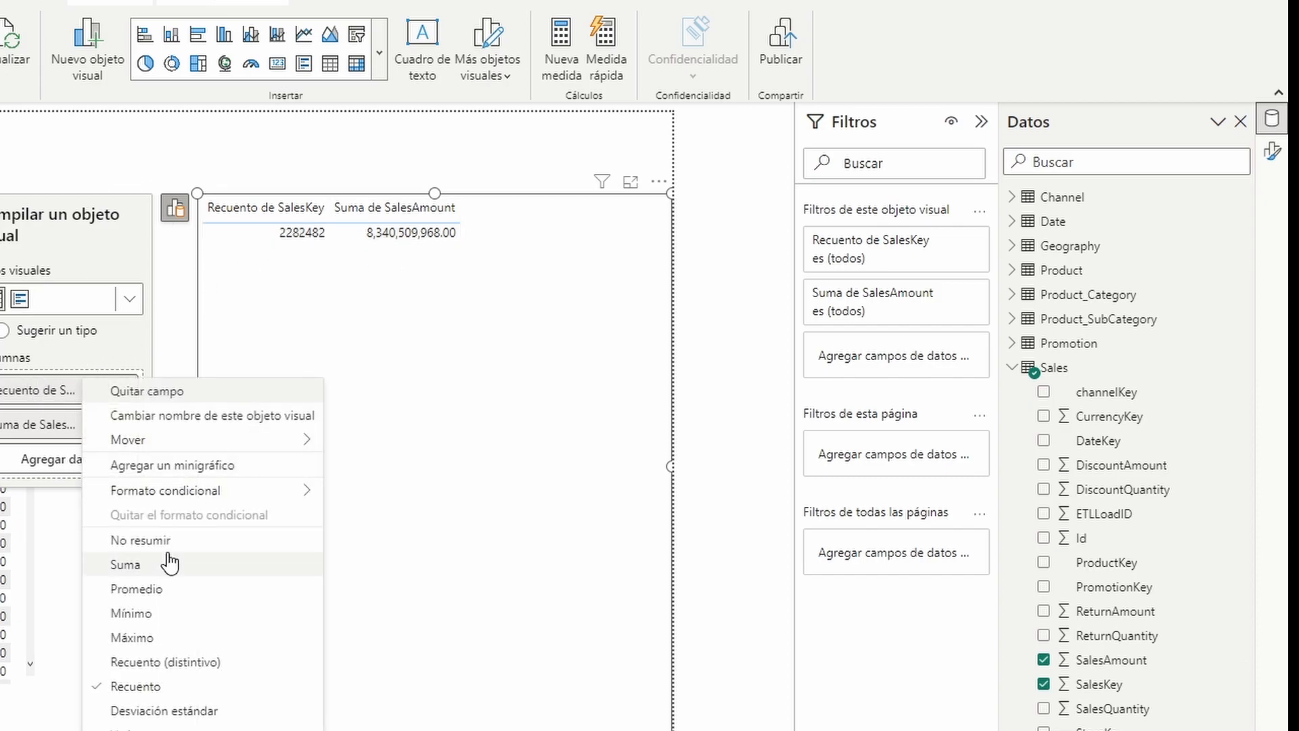
pyautogui.click(145, 564)
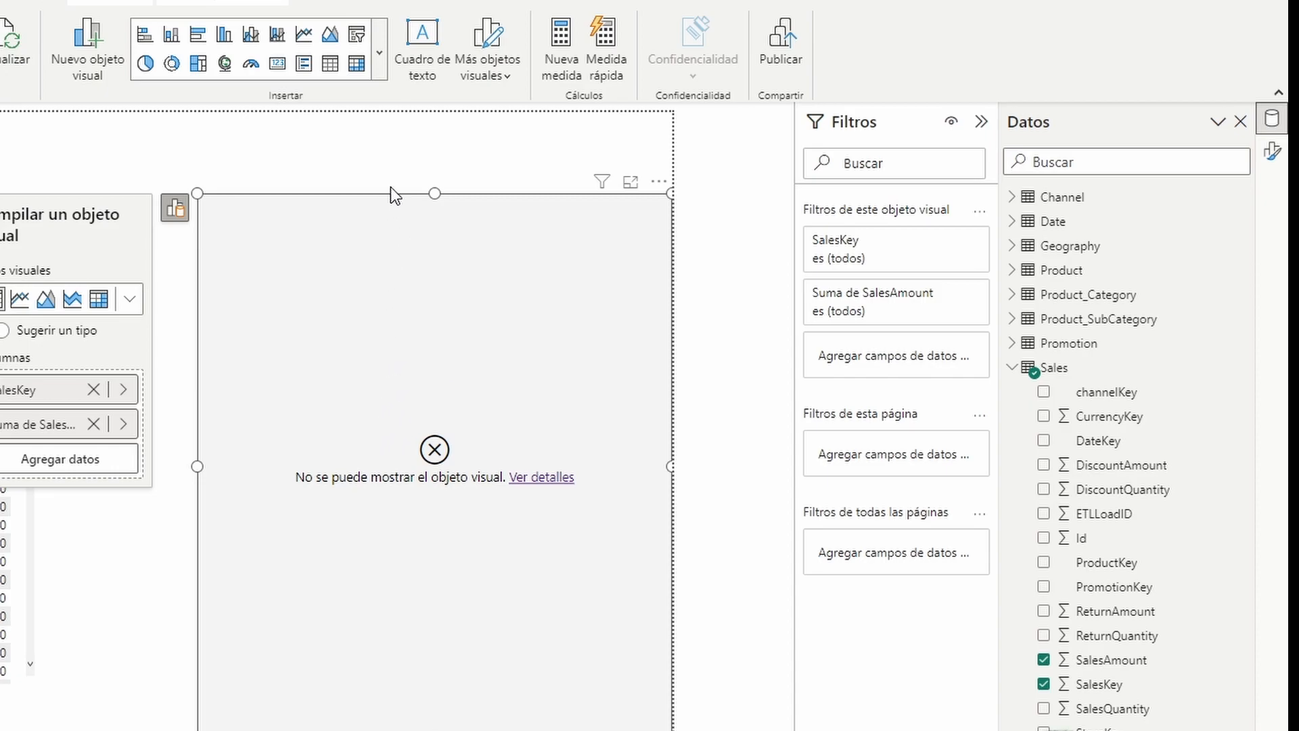
# Read the error details of the sales table visual and close them
pyautogui.click(541, 477)
pyautogui.moveTo(297, 399); pyautogui.dragTo(399, 541)
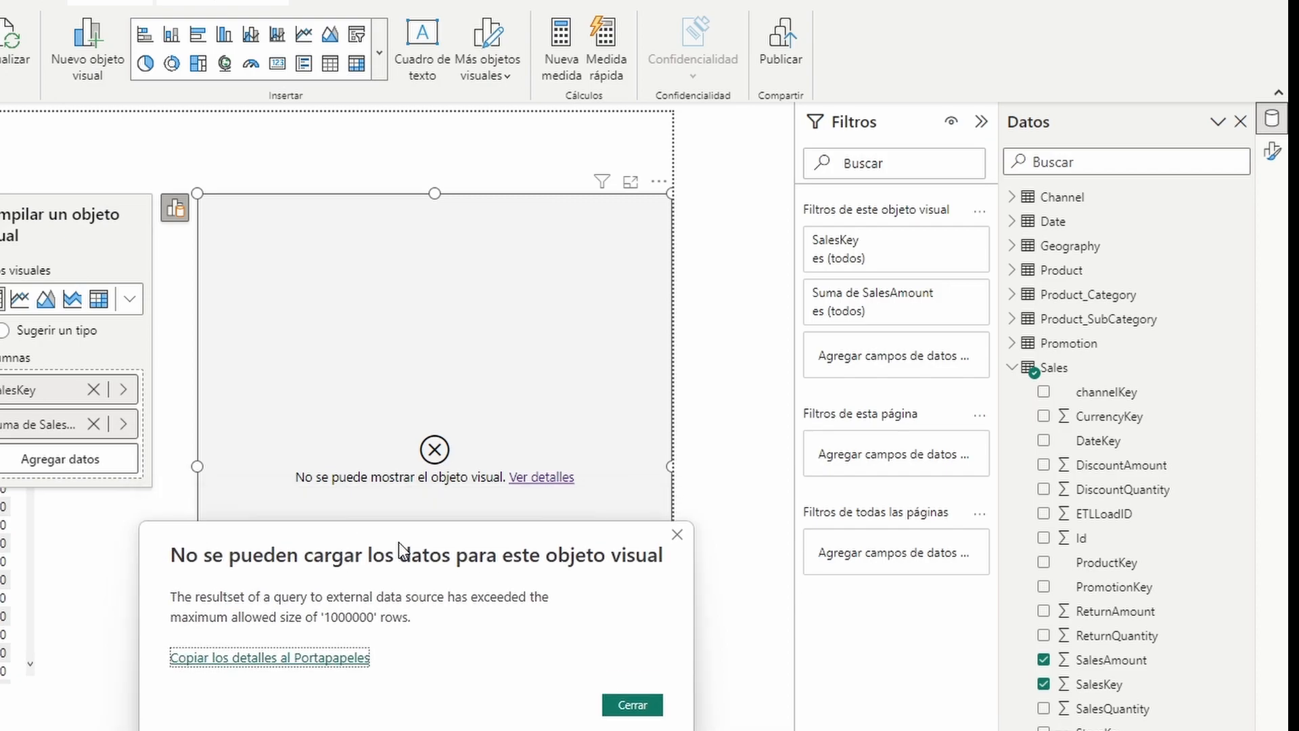
pyautogui.click(633, 702)
pyautogui.click(383, 171)
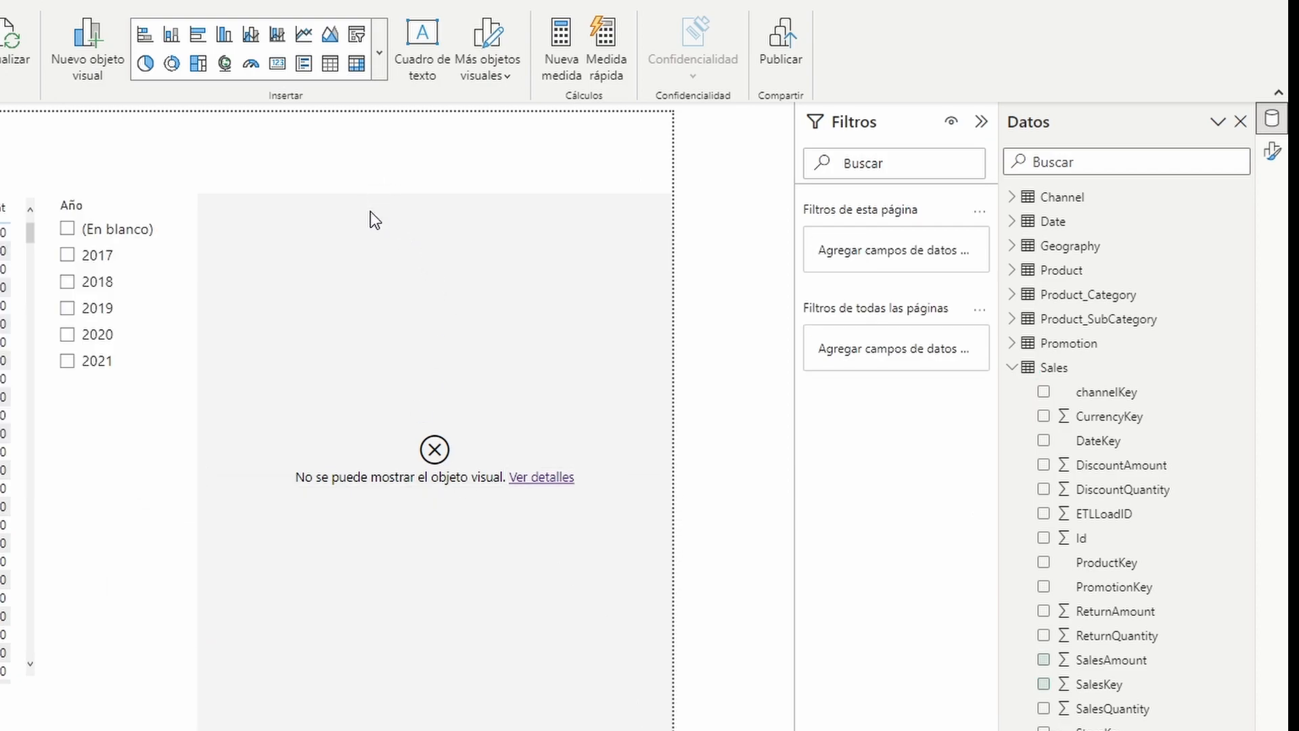
# Switch the 2020 selection in the Año slicer on and off to compare the sales table with and without the filter
pyautogui.click(68, 336)
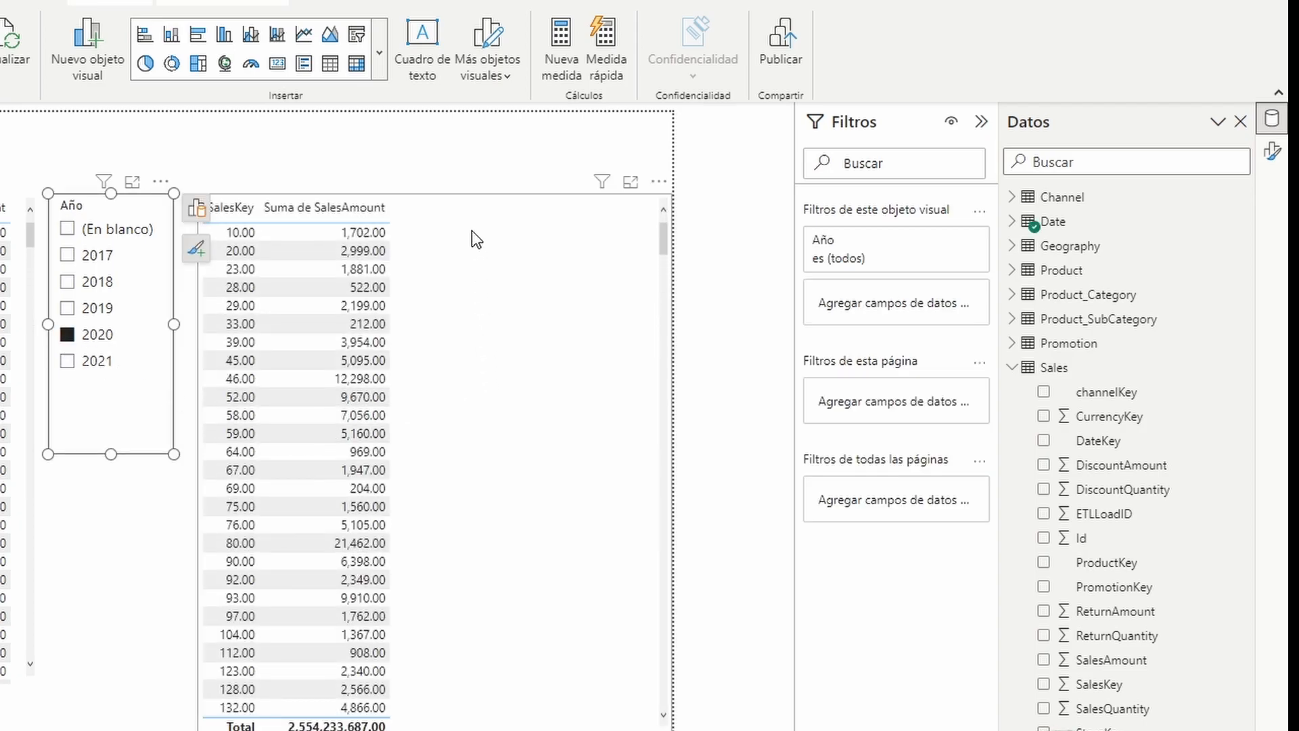
pyautogui.click(474, 232)
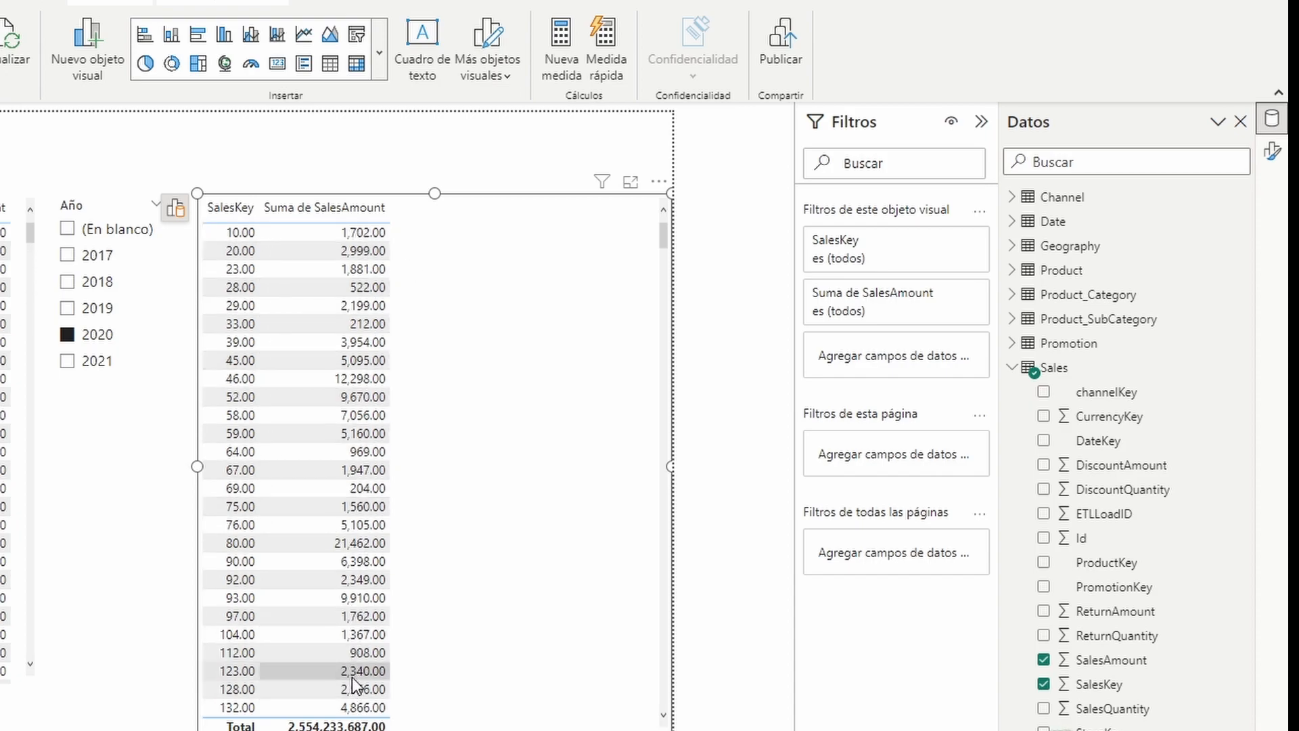
pyautogui.click(67, 341)
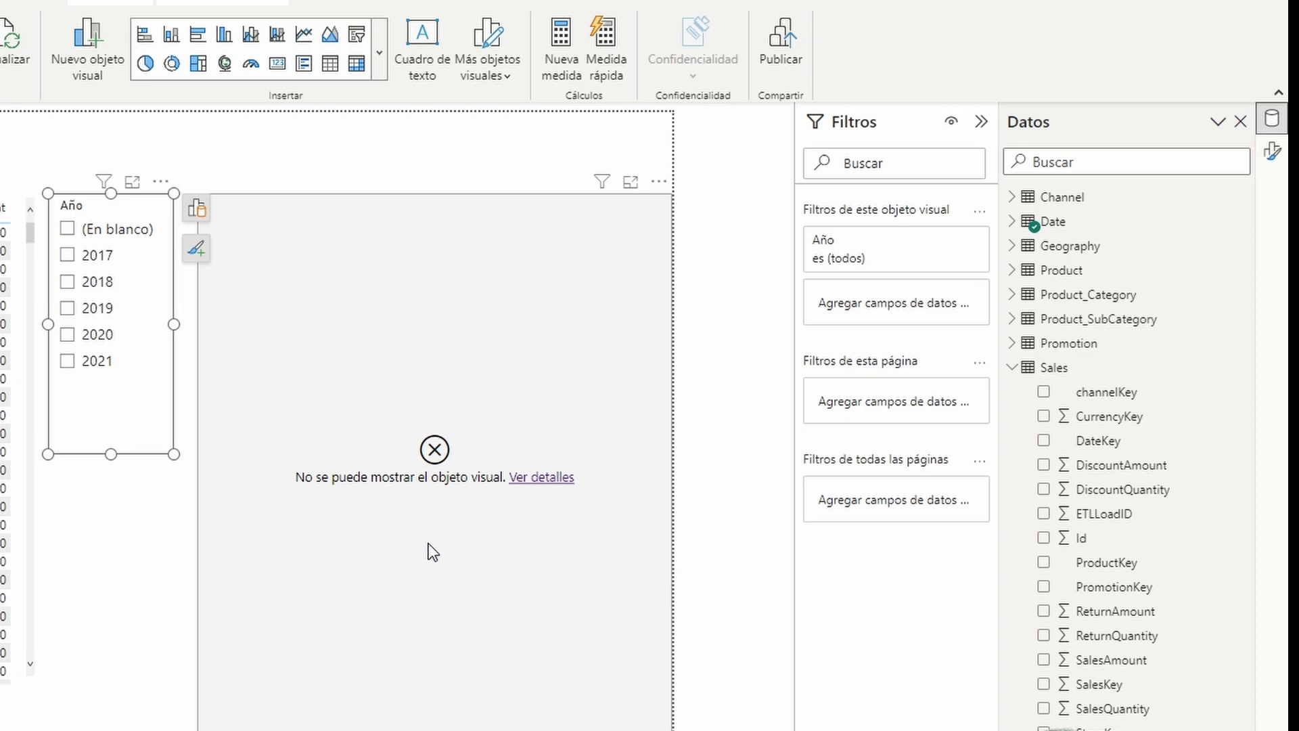
pyautogui.click(82, 337)
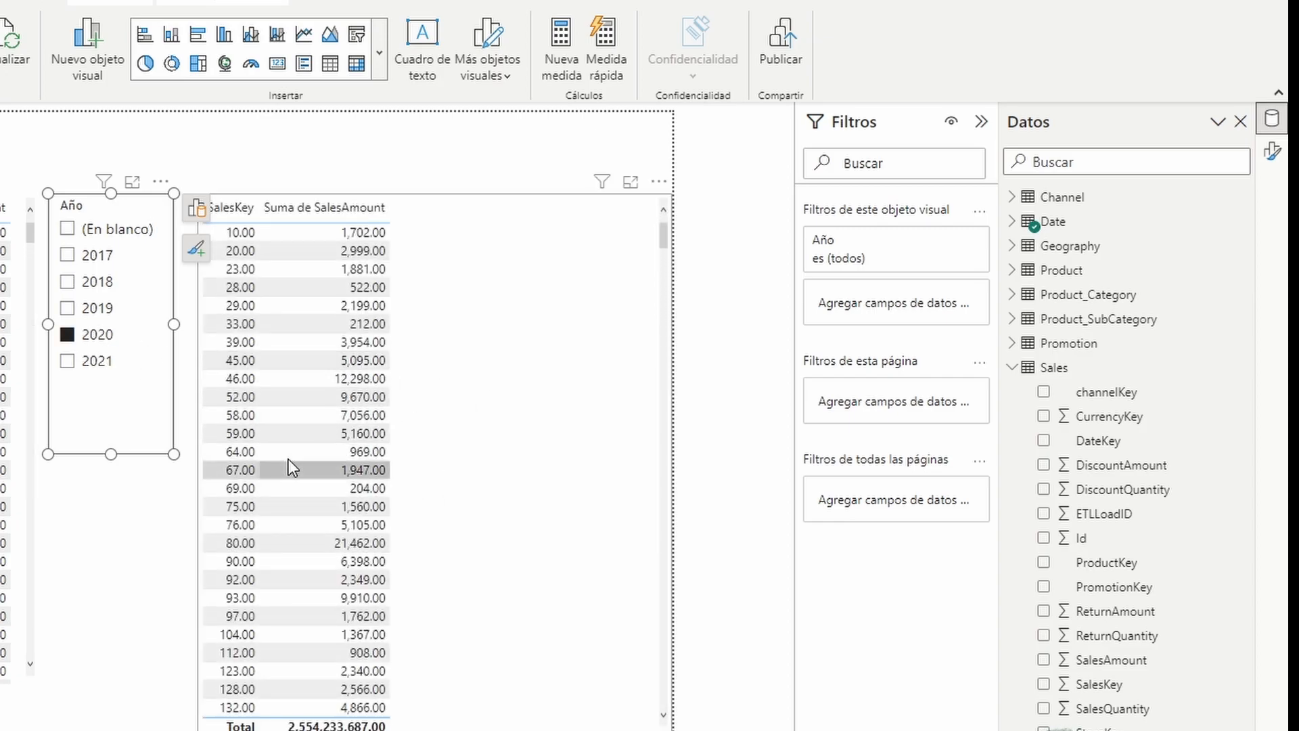
pyautogui.click(66, 336)
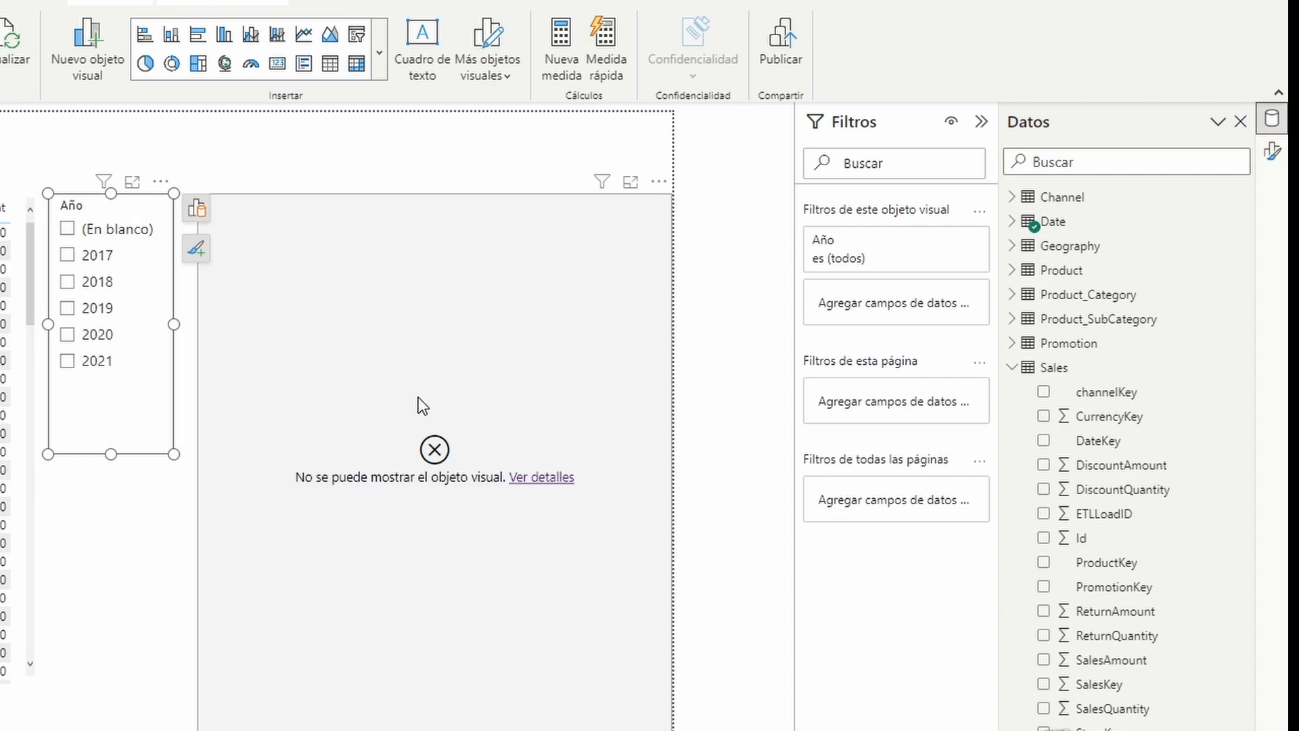